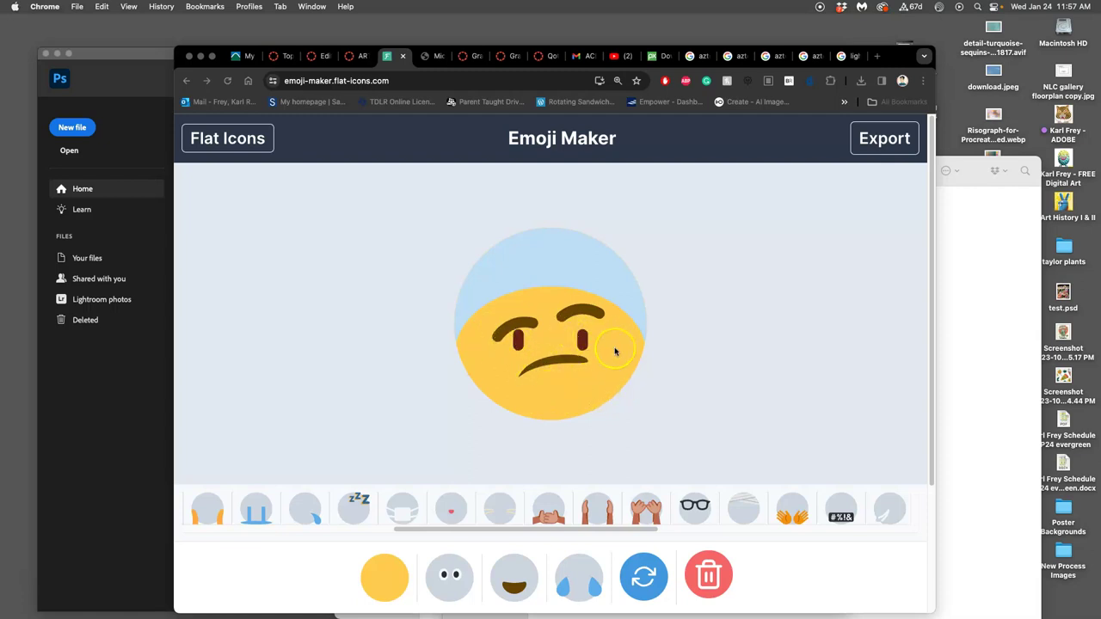
Add the sleepy zzz accessory and a red party hat to the skeptical yellow emoji.
left_click(497, 530)
left_click_drag(497, 530, 429, 526)
left_click(552, 505)
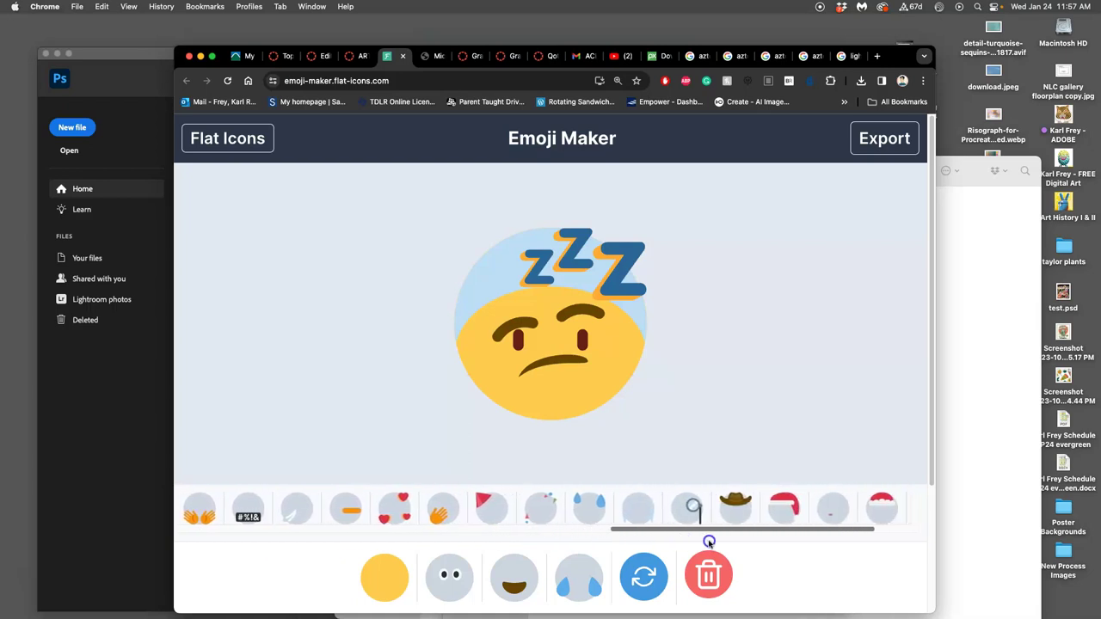
left_click(465, 508)
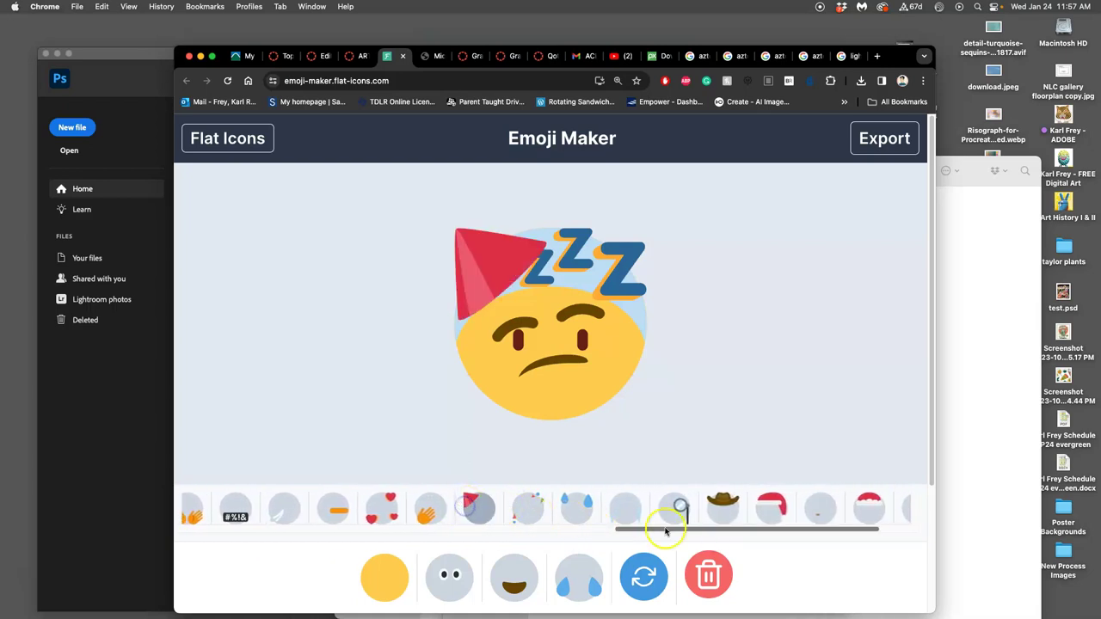
left_click_drag(713, 531, 284, 524)
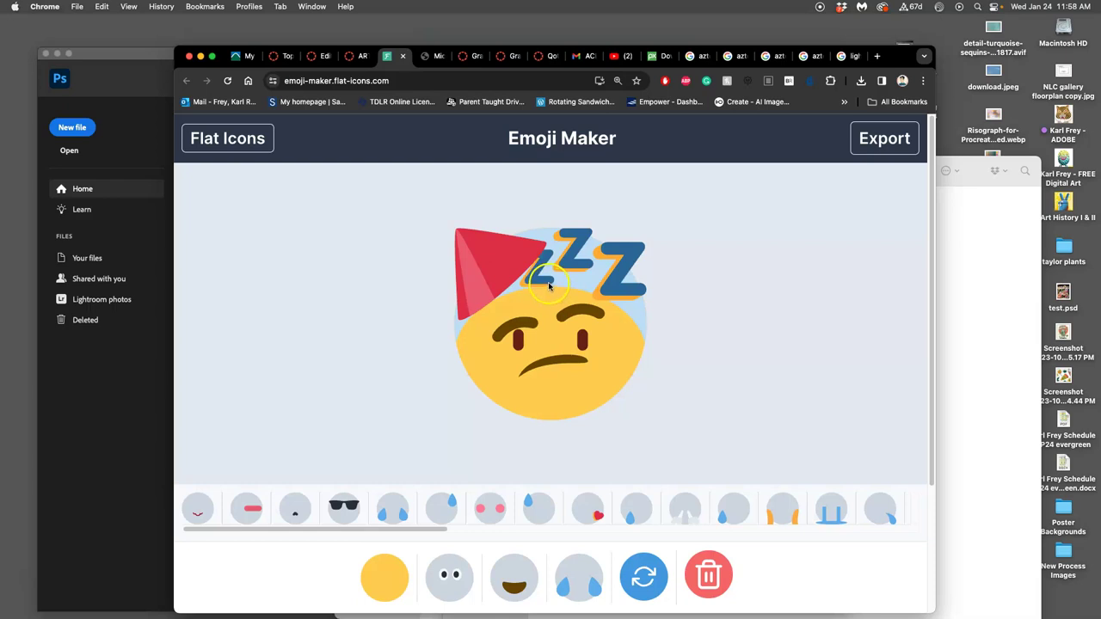
left_click(282, 56)
scroll(619, 312, "down", 6)
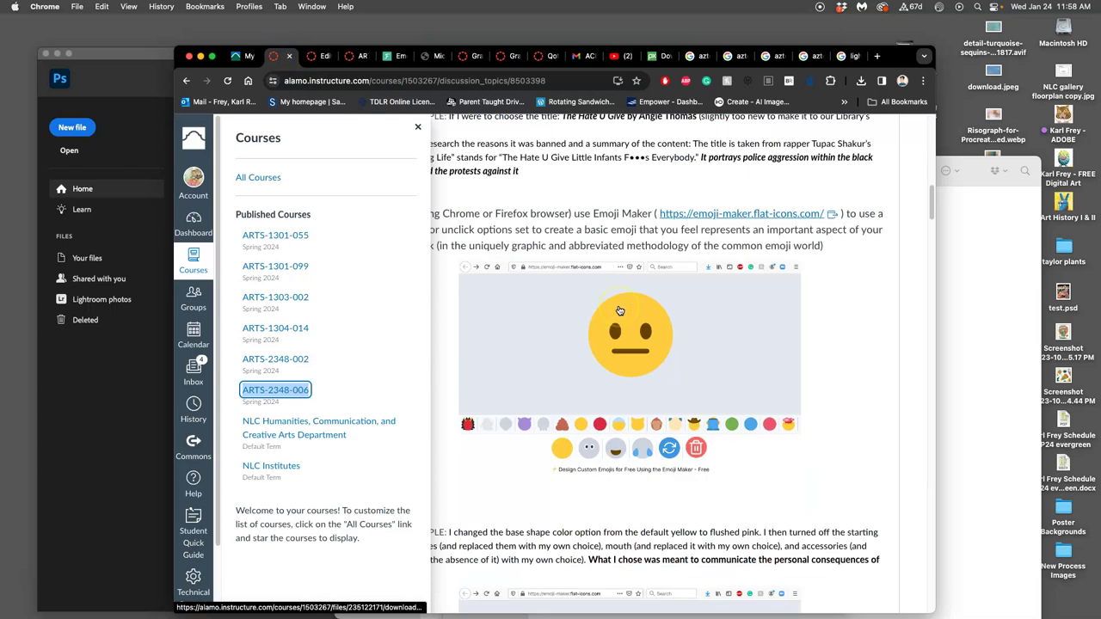
left_click(574, 449)
scroll(568, 412, "down", 5)
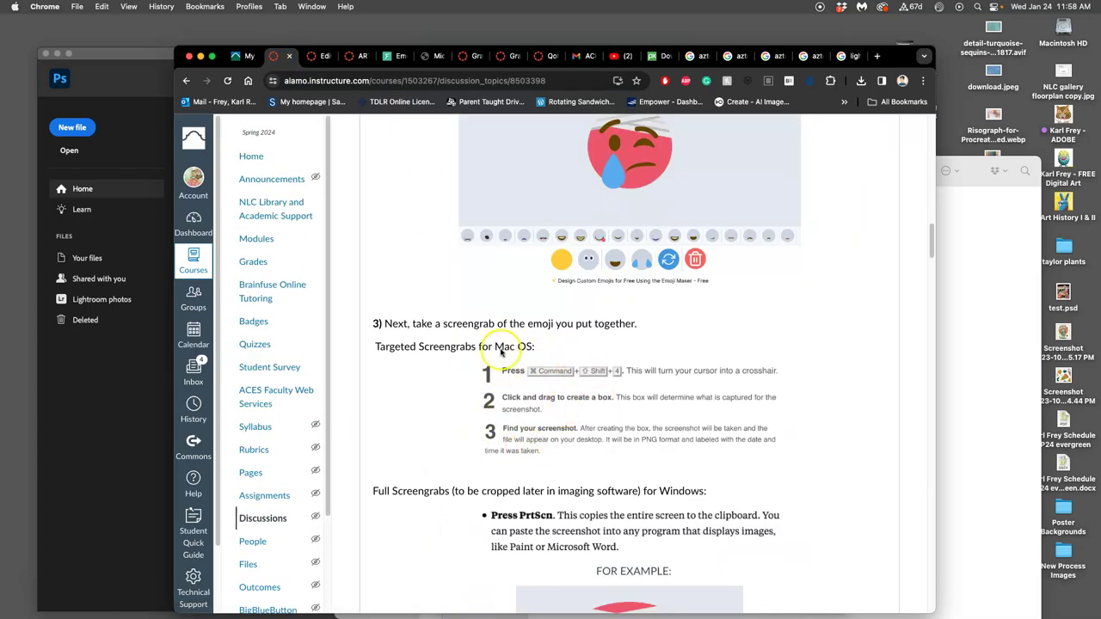
scroll(478, 426, "down", 5)
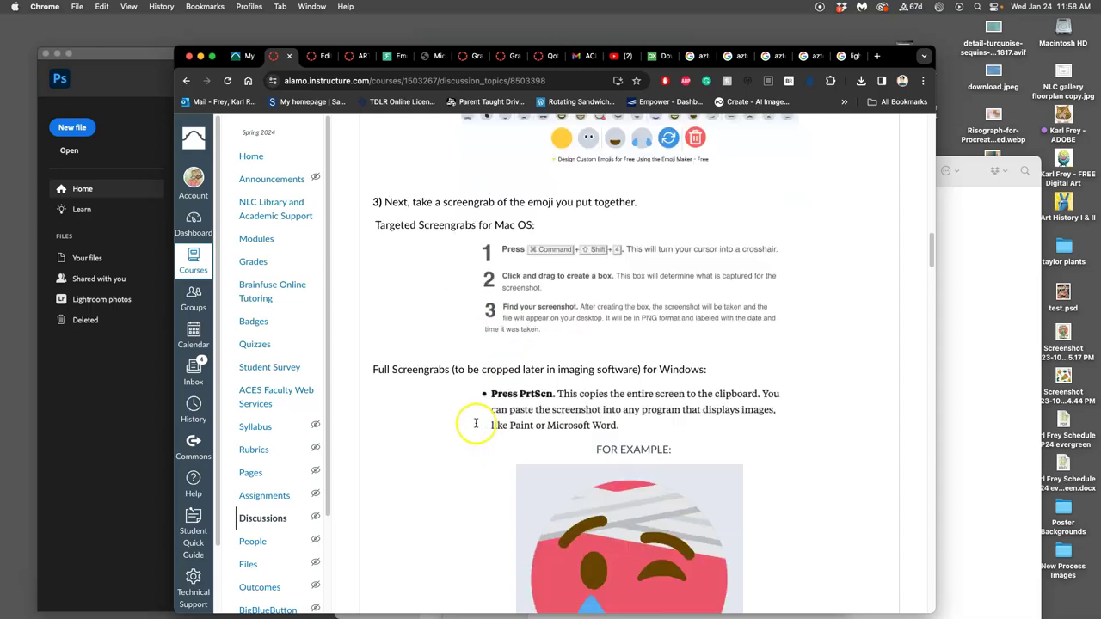
scroll(474, 427, "up", 2)
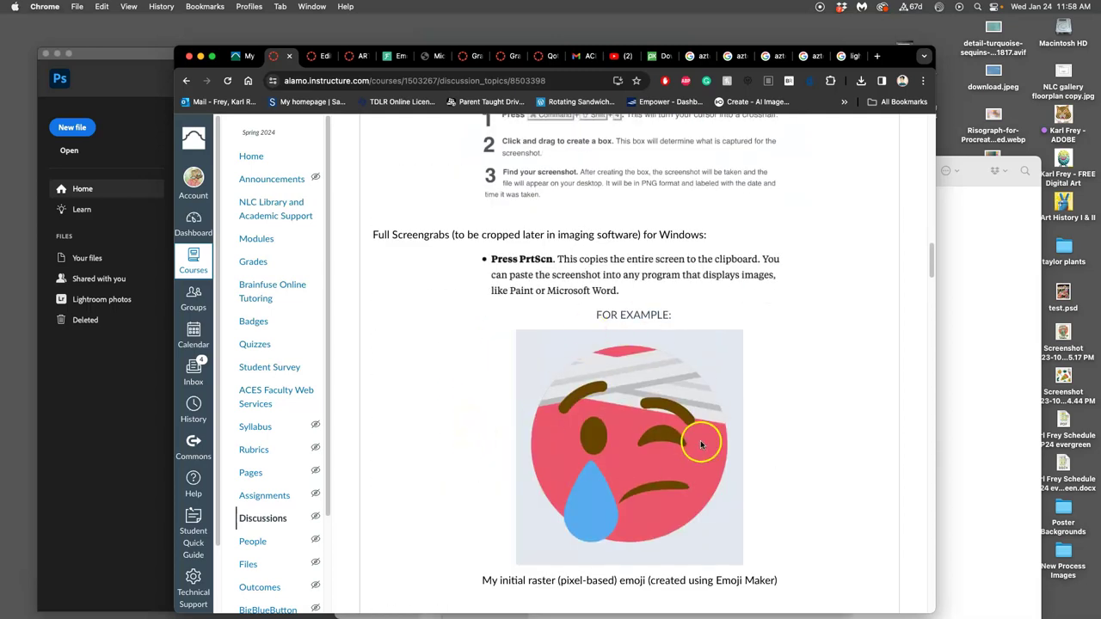
scroll(626, 438, "up", 3)
scroll(622, 430, "up", 3)
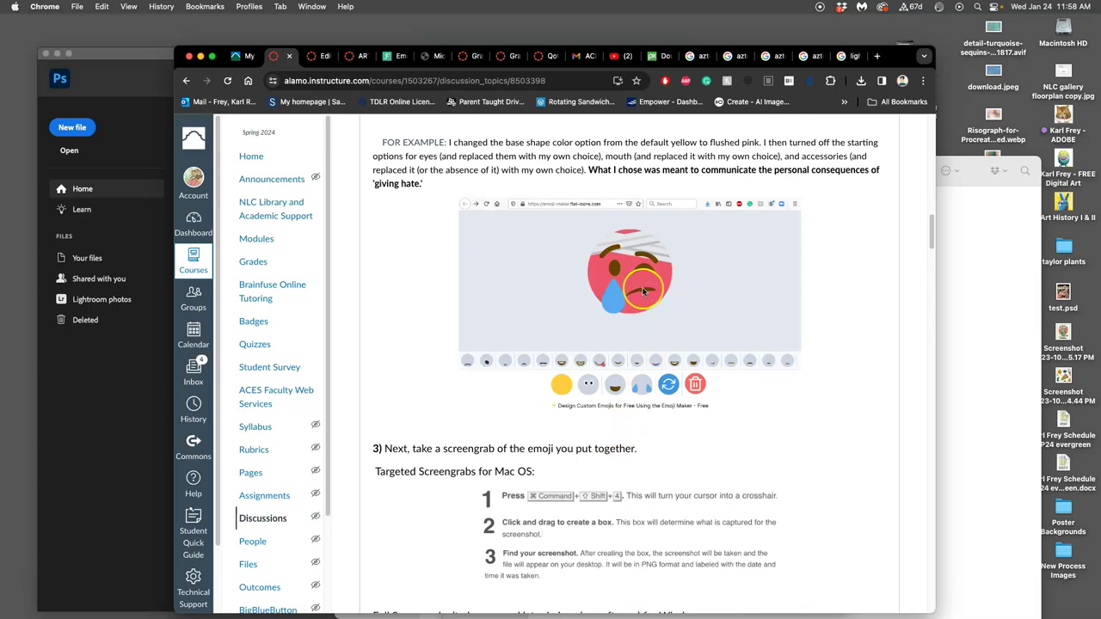
left_click(394, 56)
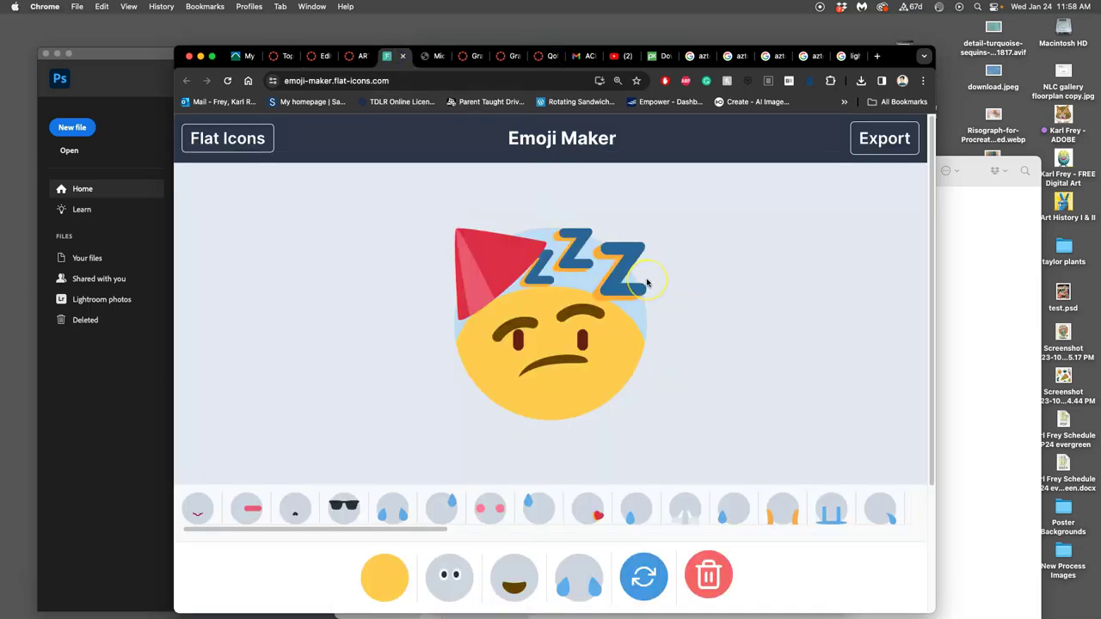
Zoom the page in and capture a Cmd+Shift+4 screenshot of just the party-hat emoji.
key("super+equal")
key("super+equal")
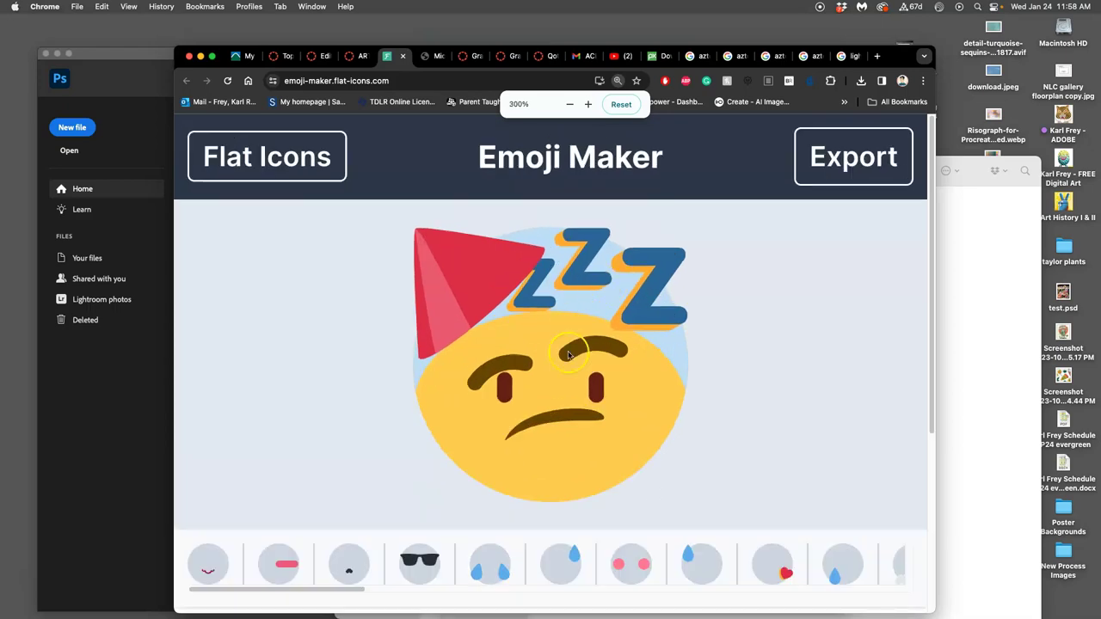
key("super+equal")
key("super+equal")
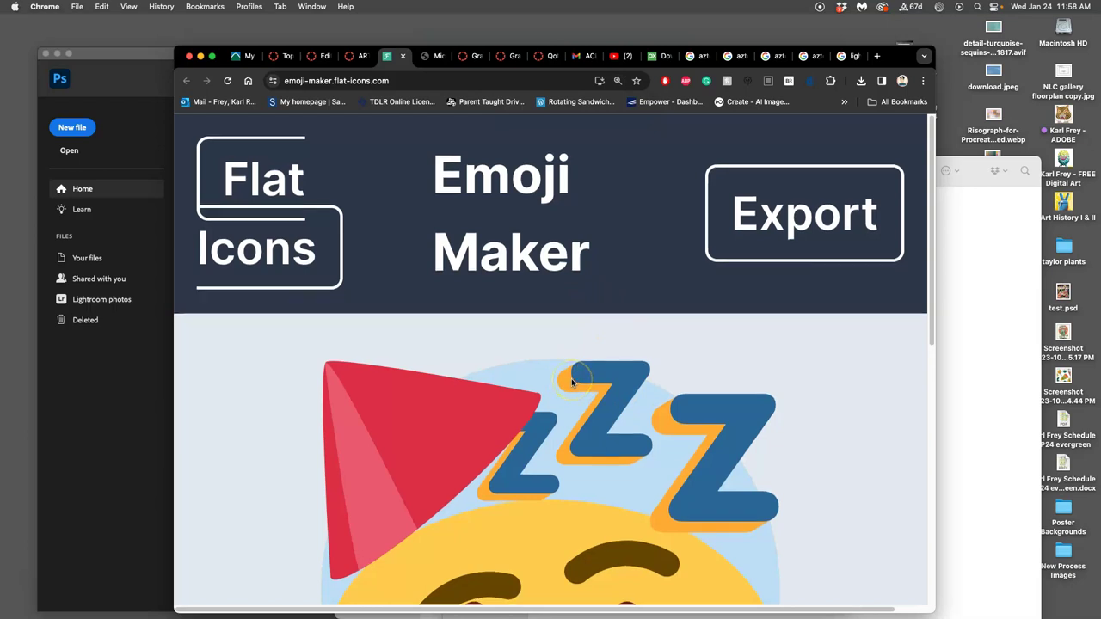
scroll(572, 381, "down", 1)
key("super+minus")
key("super+minus")
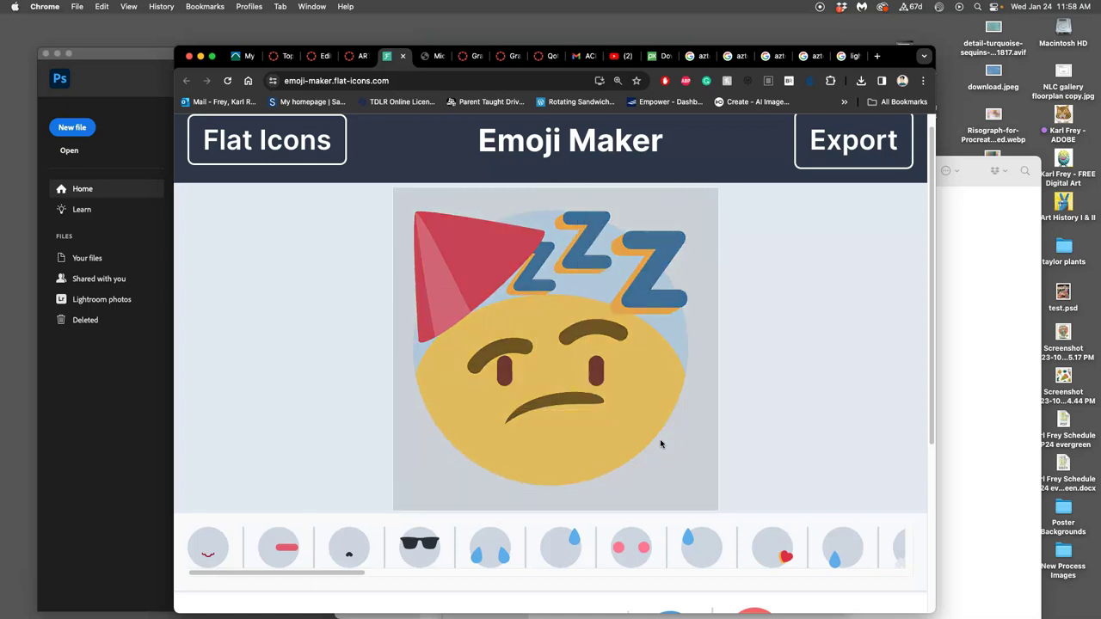
left_click_drag(660, 443, 724, 495)
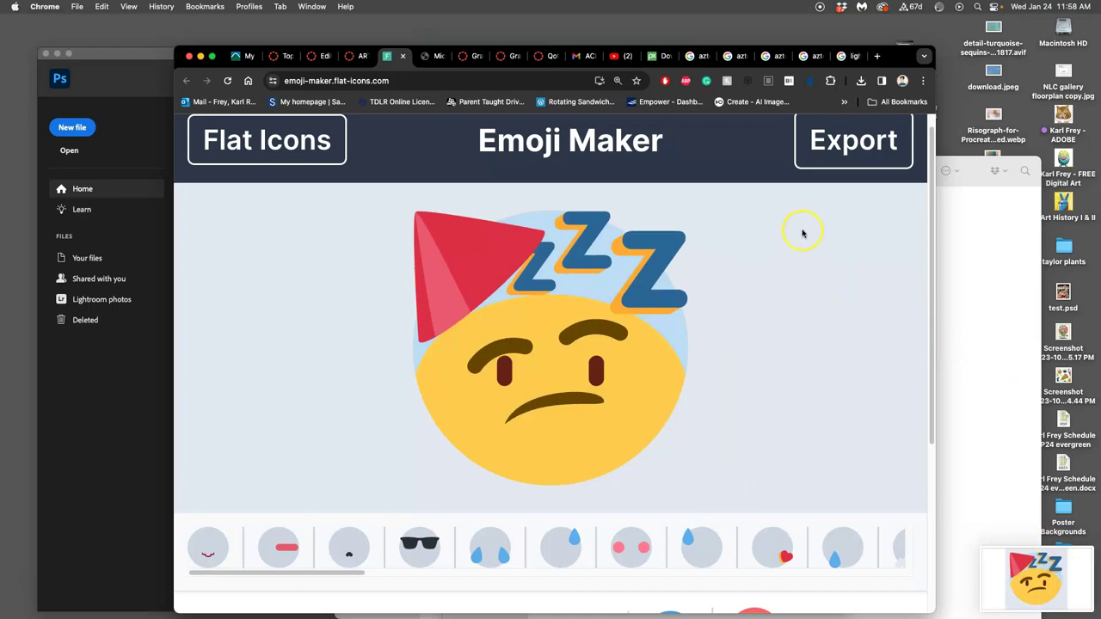
Reset the zoom and export the emoji as emoji-maker-jamstack-studio PNG and SVG downloads.
key("super+minus")
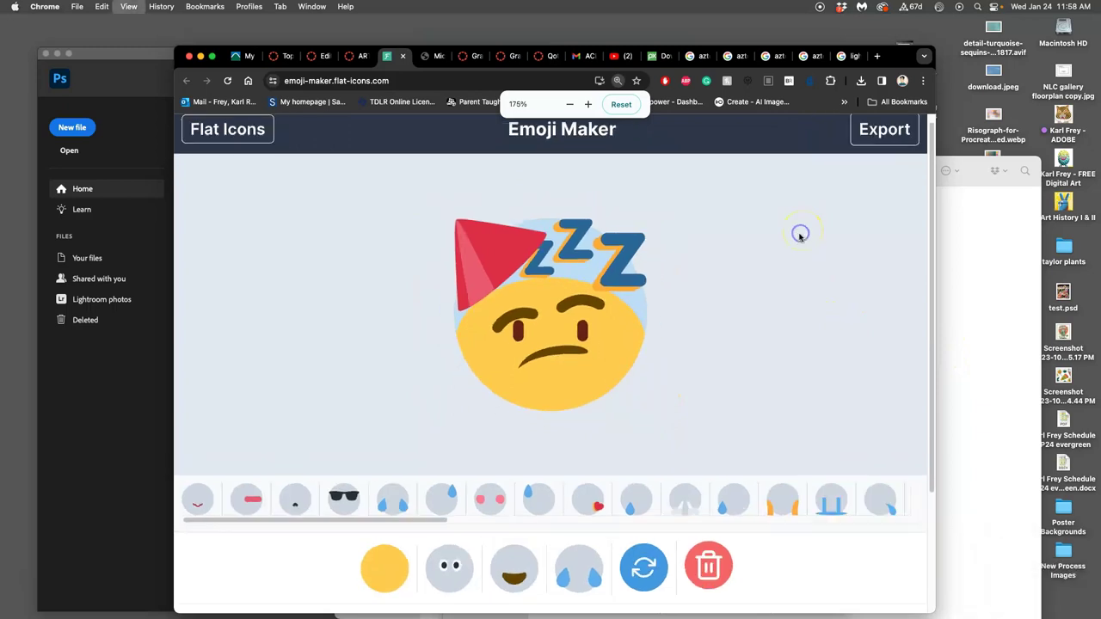
key("super+minus")
key("super+minus")
key("super+minus")
key("super+minus")
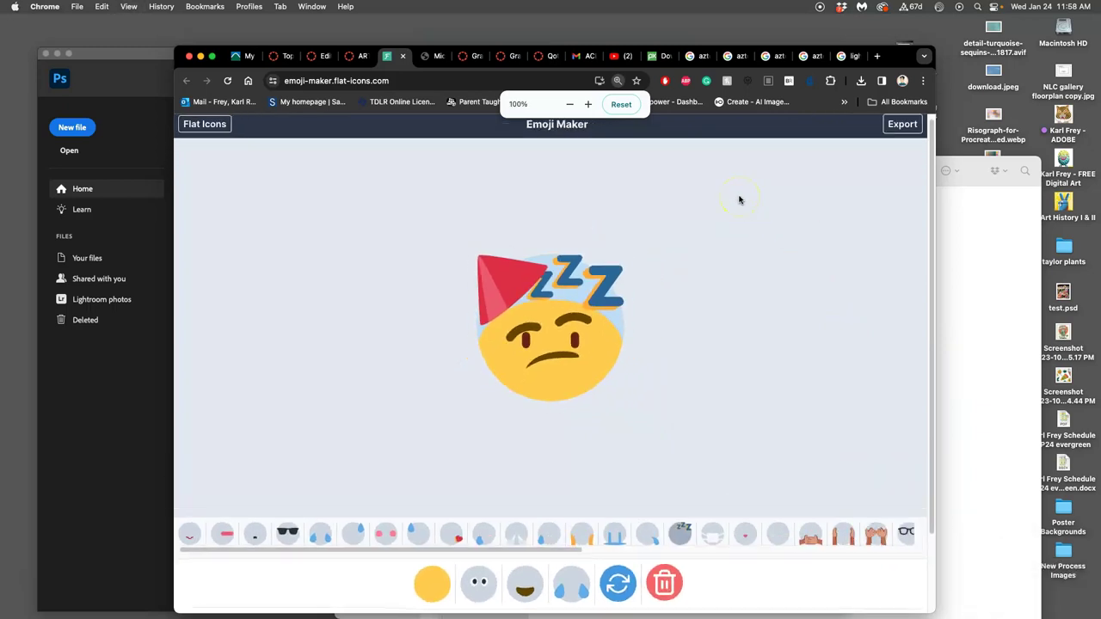
left_click(909, 126)
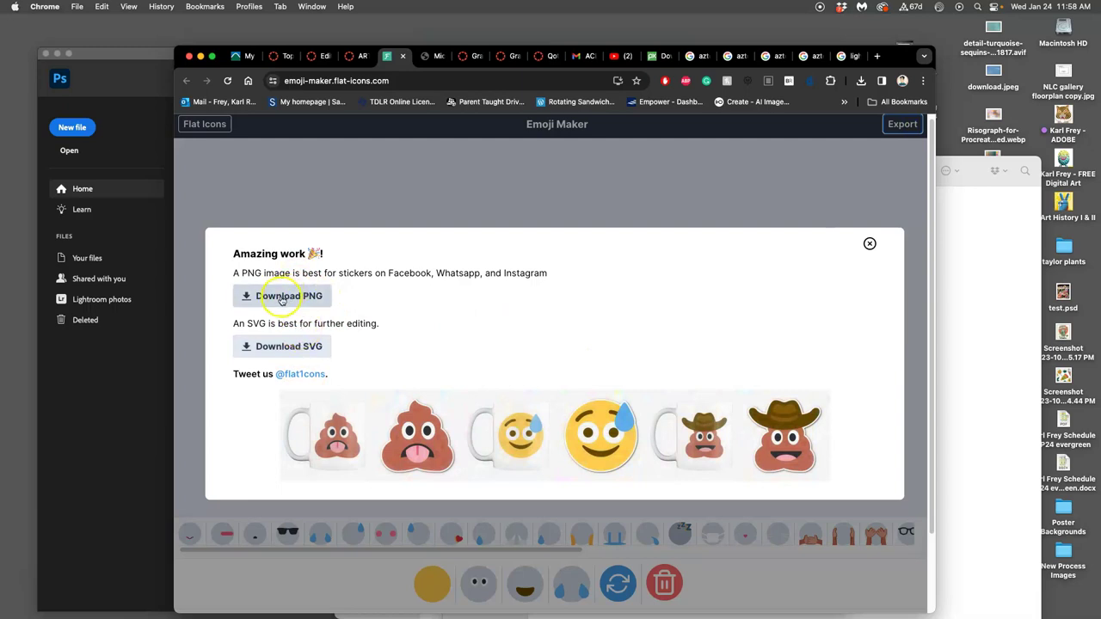
left_click(284, 297)
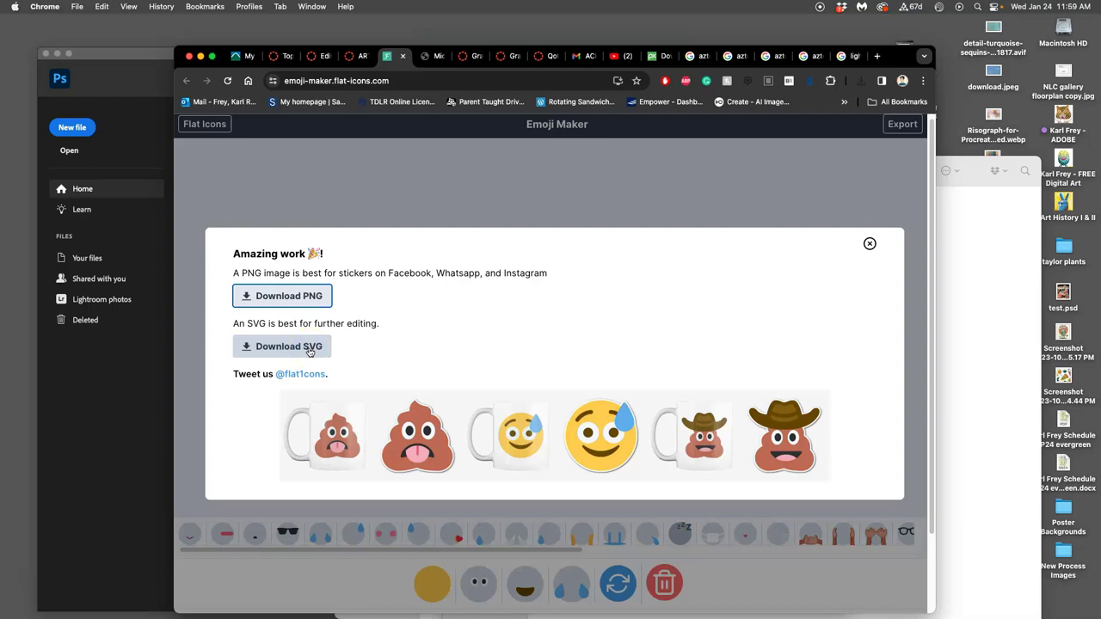
left_click(319, 350)
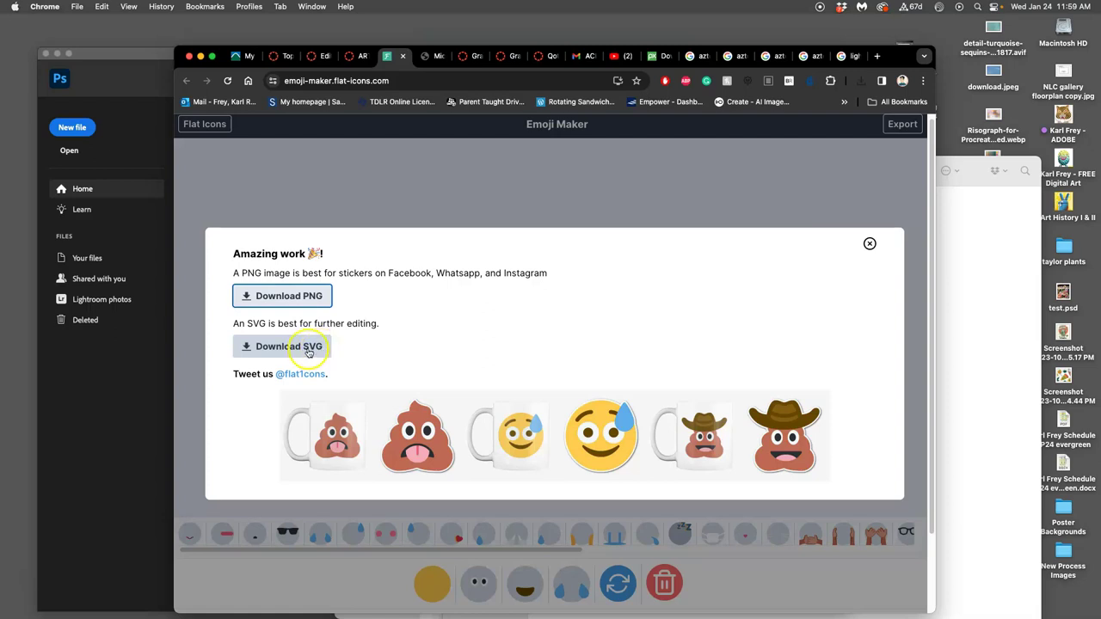
left_click(321, 348)
Drag the downloaded emoji-maker files out of Downloads onto the desktop.
mouse_move(13, 489)
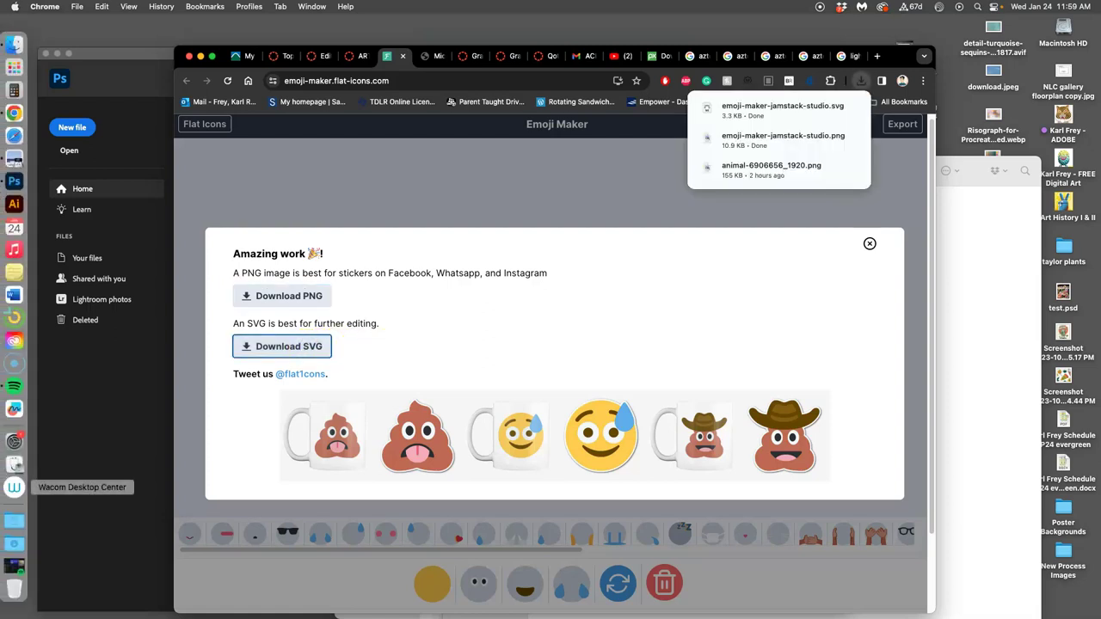
left_click(18, 543)
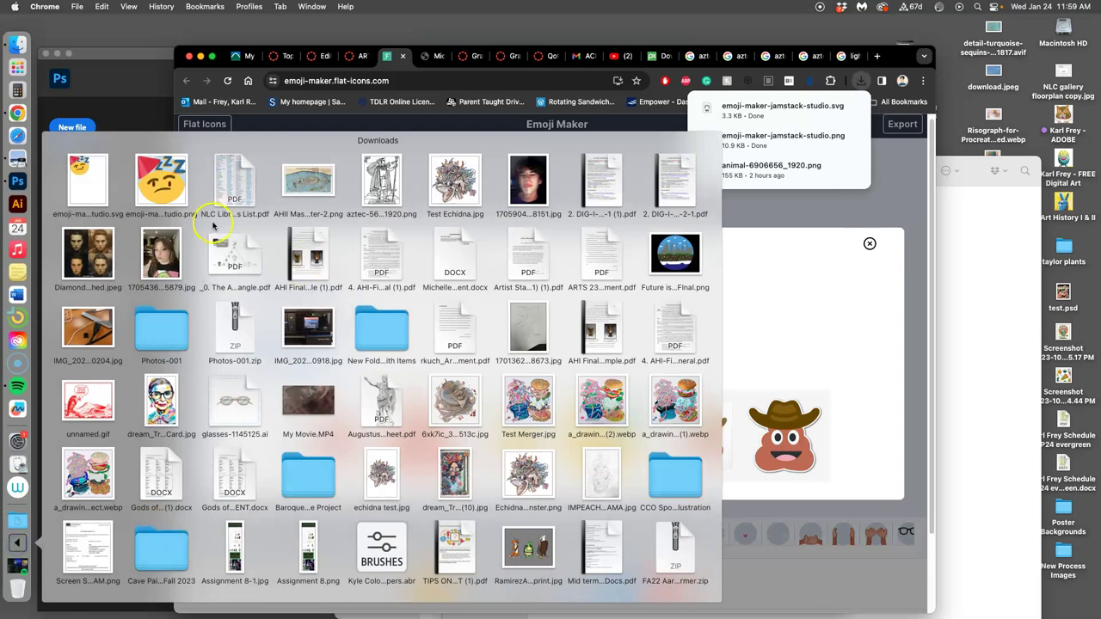
left_click_drag(87, 181, 116, 34)
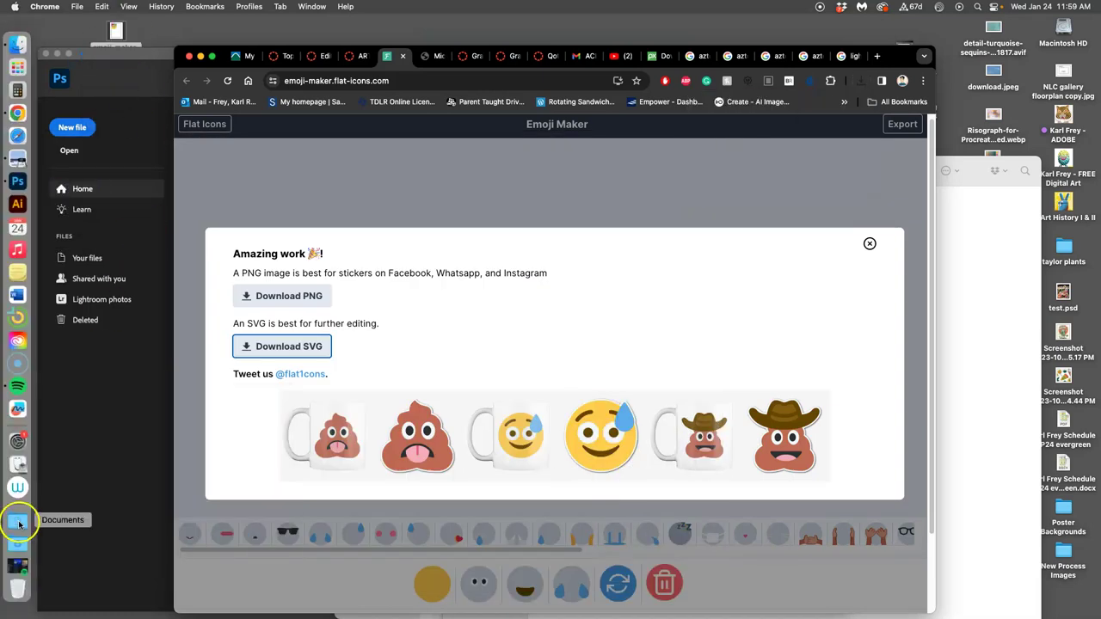
left_click(17, 543)
left_click_drag(88, 178, 170, 40)
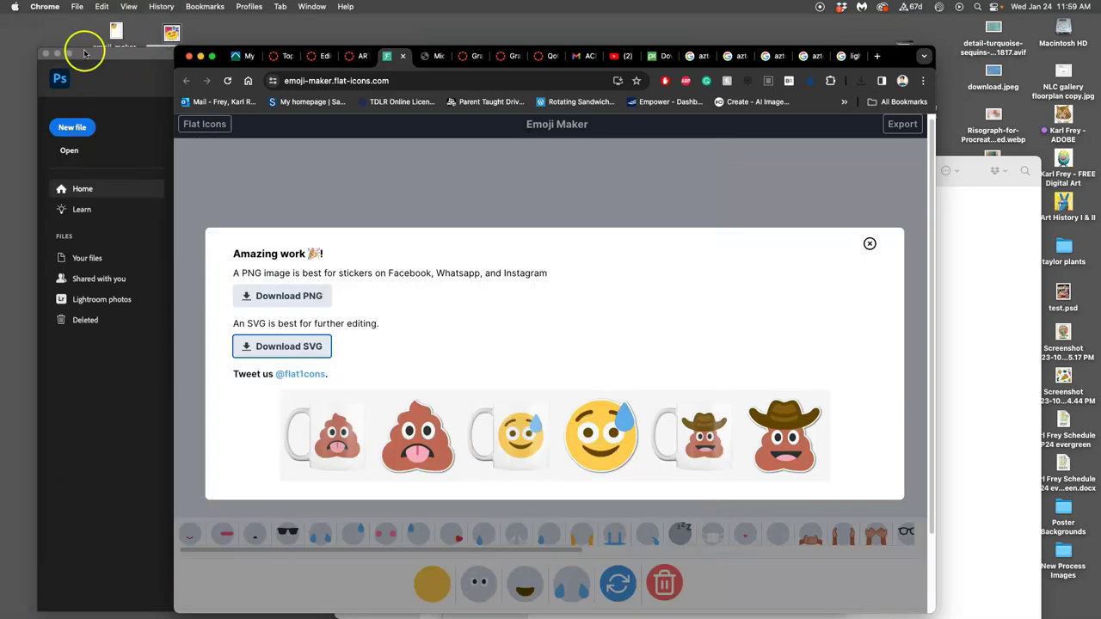
left_click(98, 56)
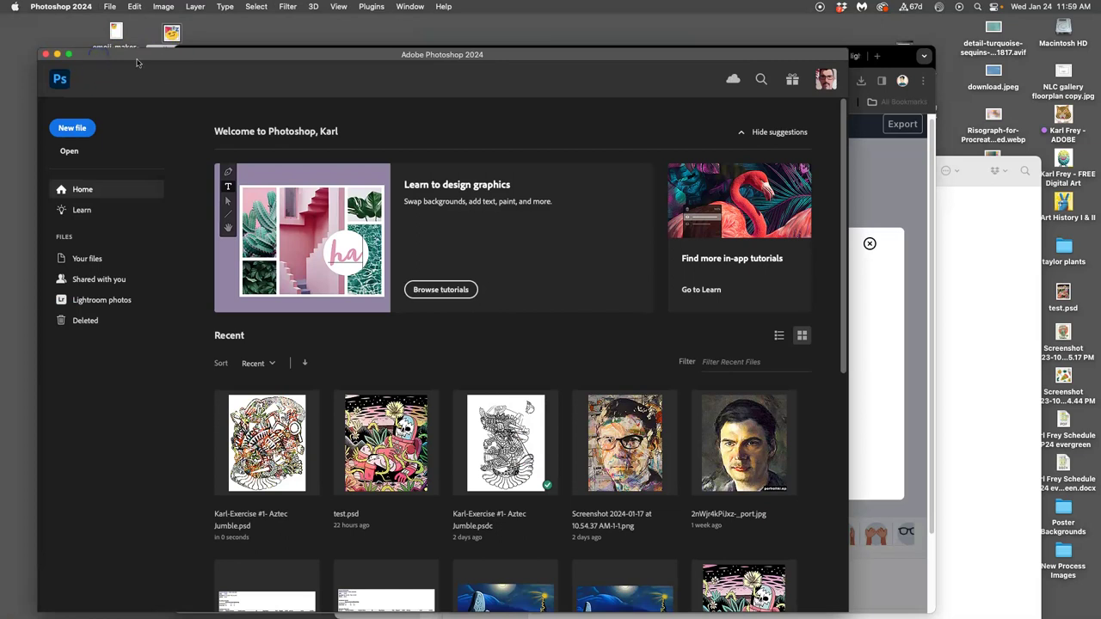
Move the emoji PNG, SVG and screenshot into the Exercise #2 folder beside the jpg.
left_click(67, 53)
left_click(57, 55)
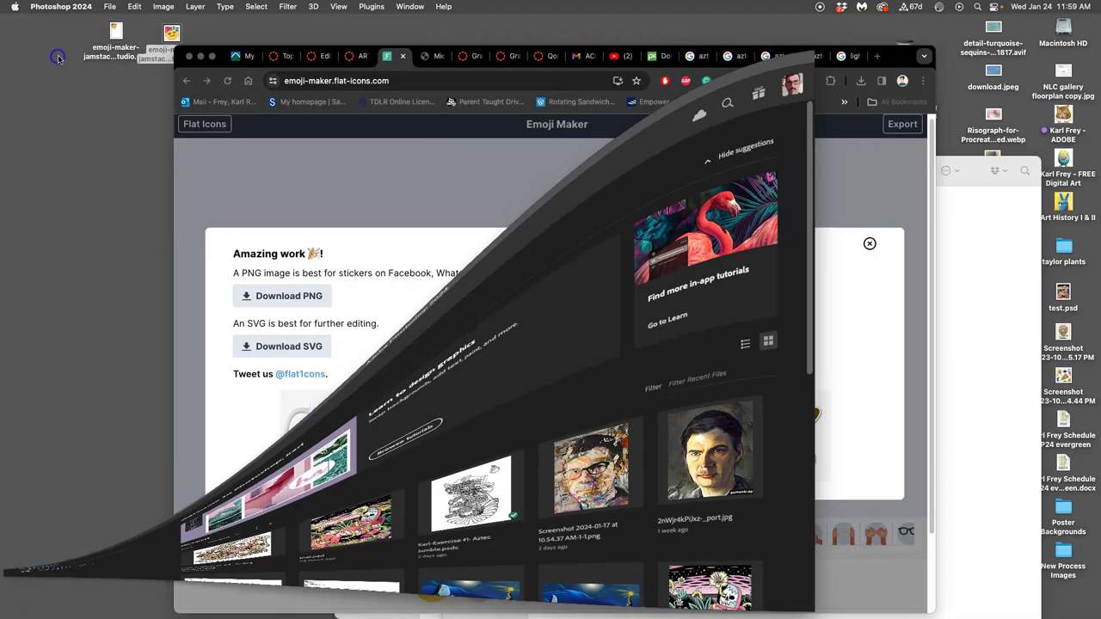
left_click(201, 57)
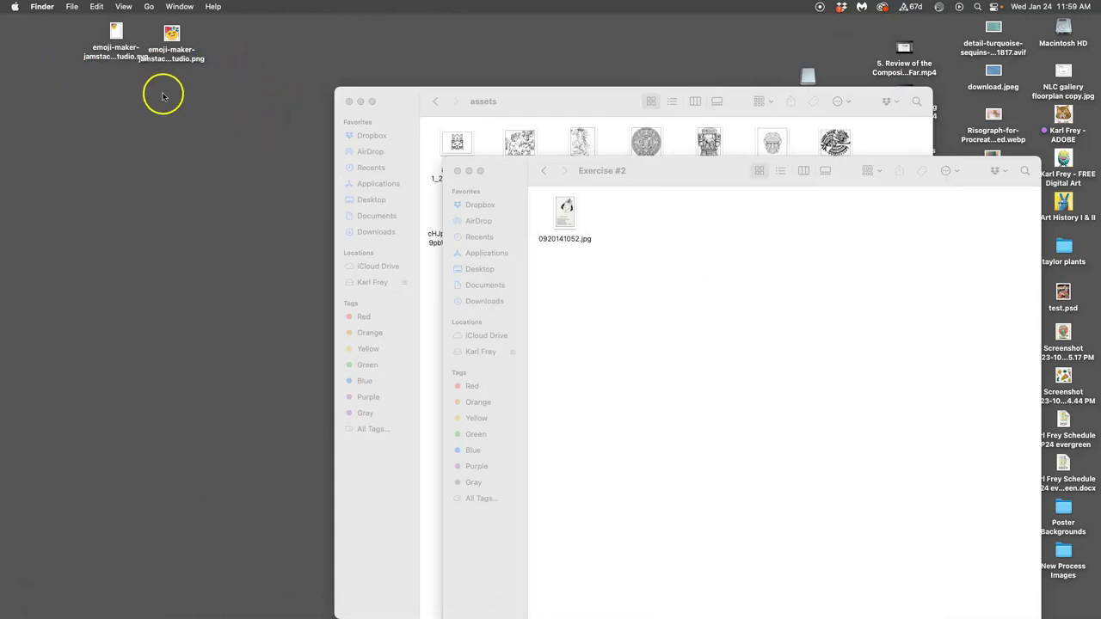
left_click_drag(86, 24, 679, 288)
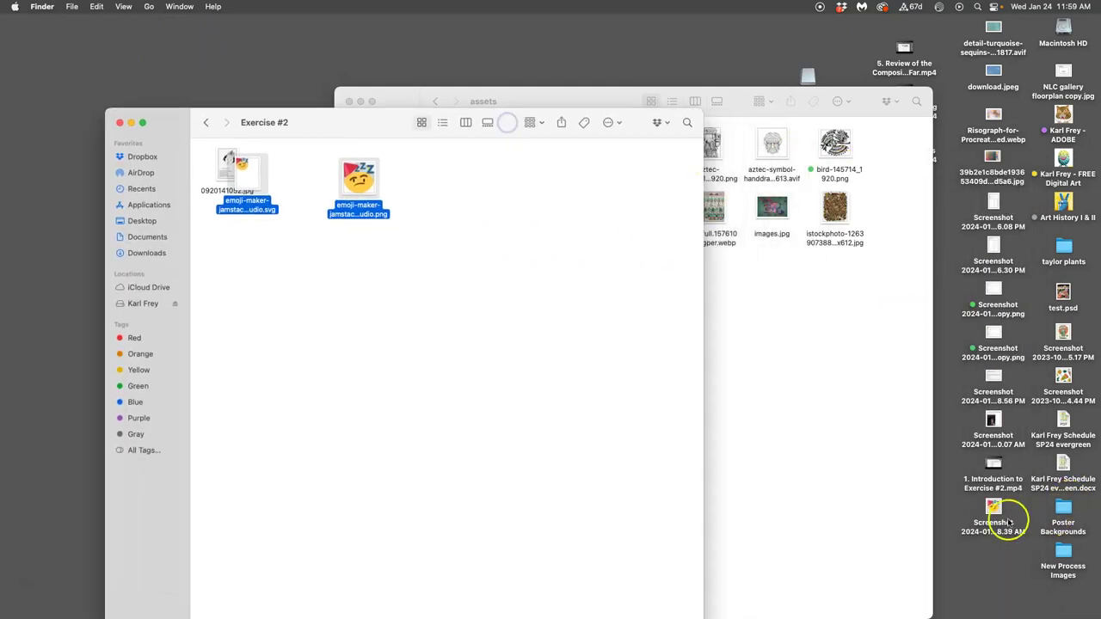
left_click_drag(998, 522, 550, 249)
left_click(359, 183)
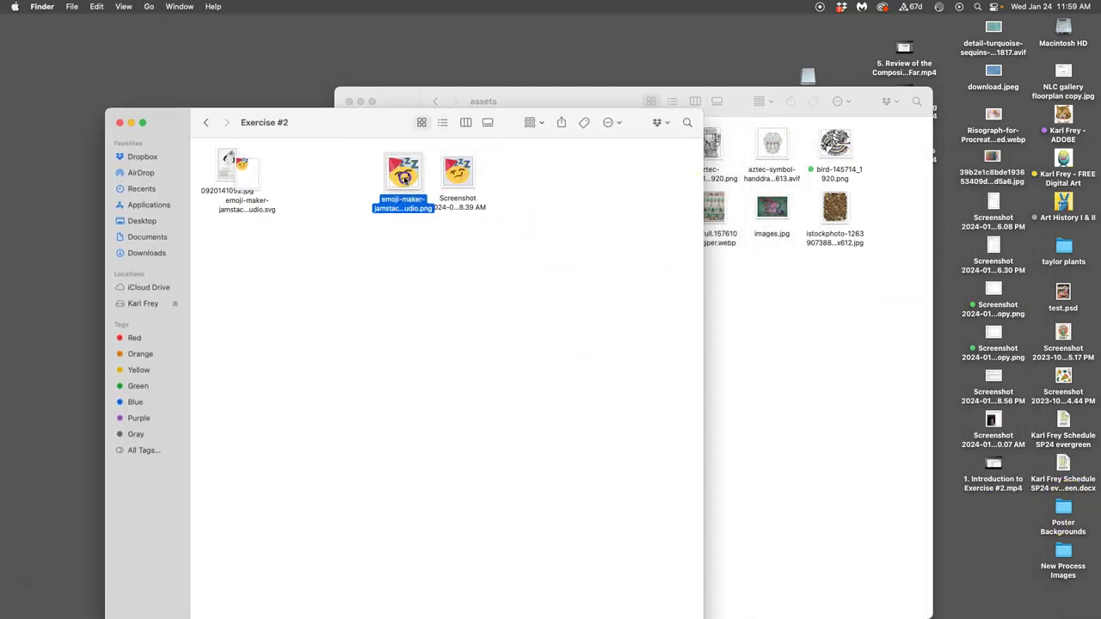
left_click_drag(240, 172, 342, 172)
left_click(455, 232)
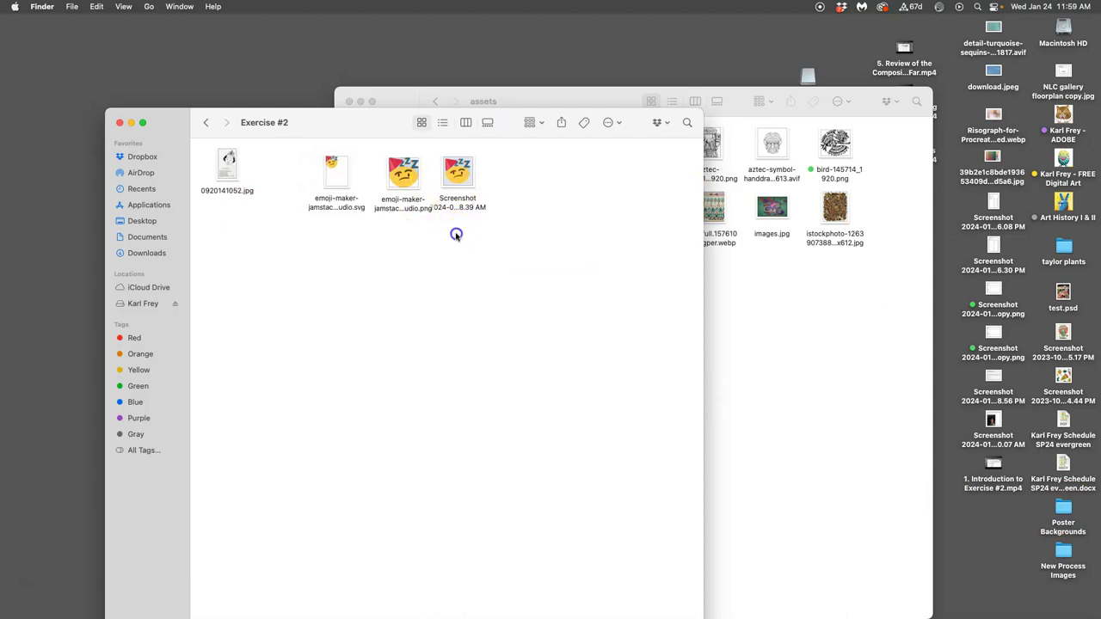
mouse_move(1, 198)
View the emoji screenshot in Preview, then close it.
double_click(470, 182)
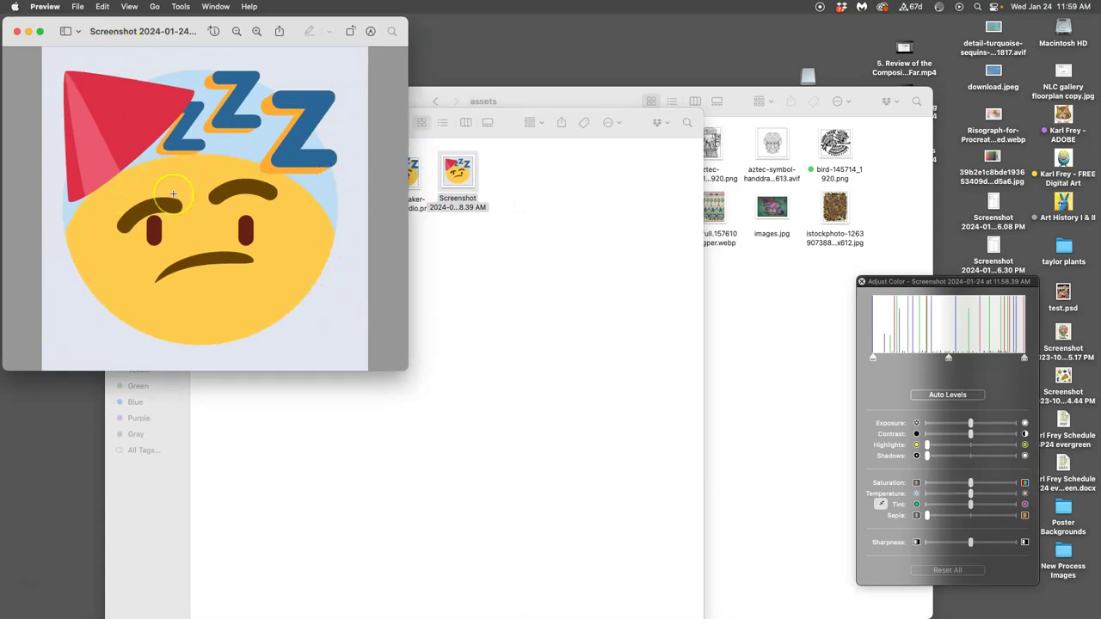
scroll(173, 194, "up", 10)
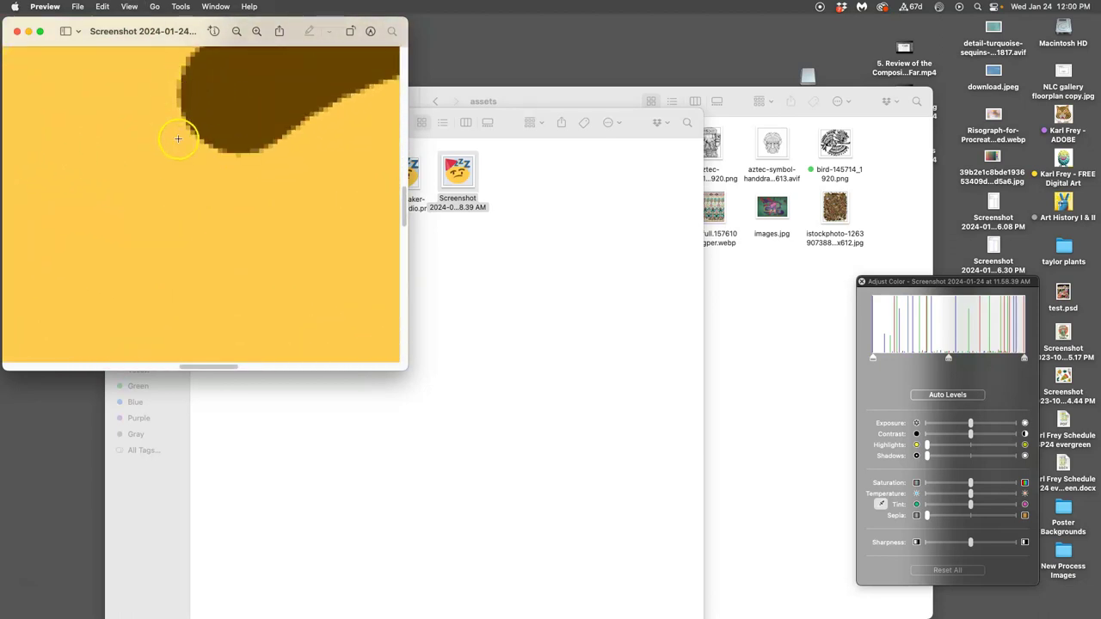
key("super+minus")
key("super+minus")
key("super+minus")
key("super+minus")
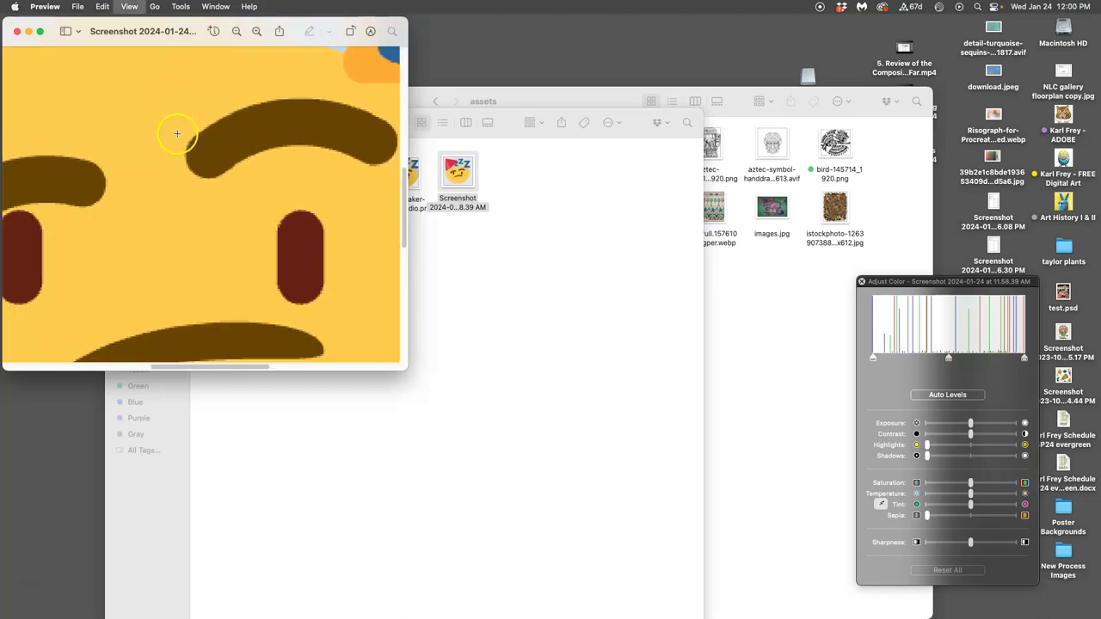
left_click(17, 31)
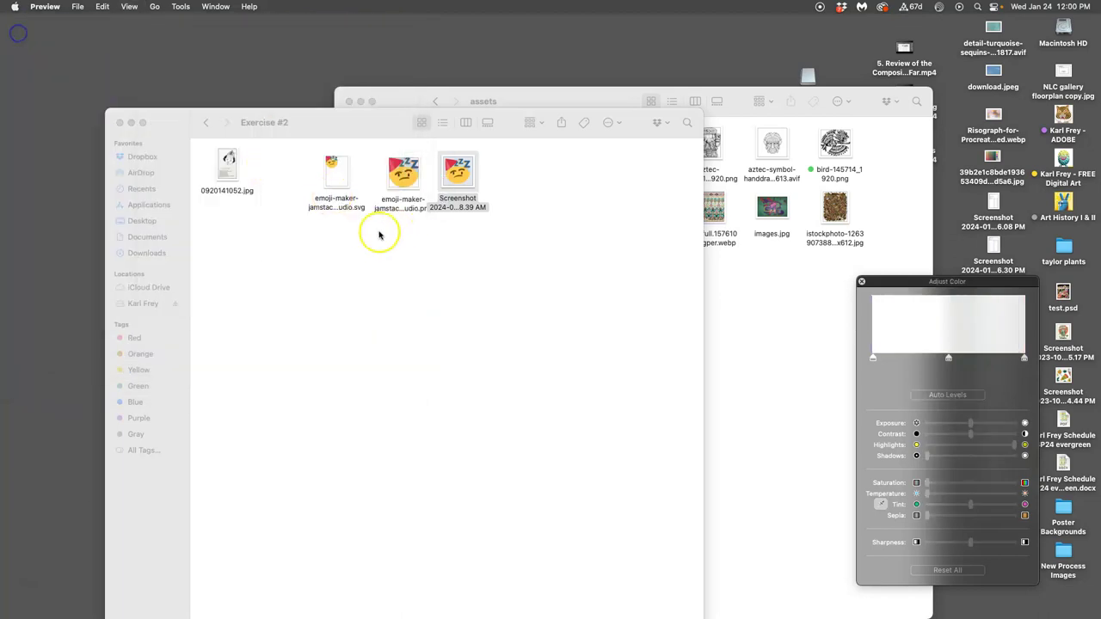
Open emoji-maker-jamstack-studio.png from Exercise #2 in an enlarged Preview window.
left_click(381, 239)
double_click(404, 176)
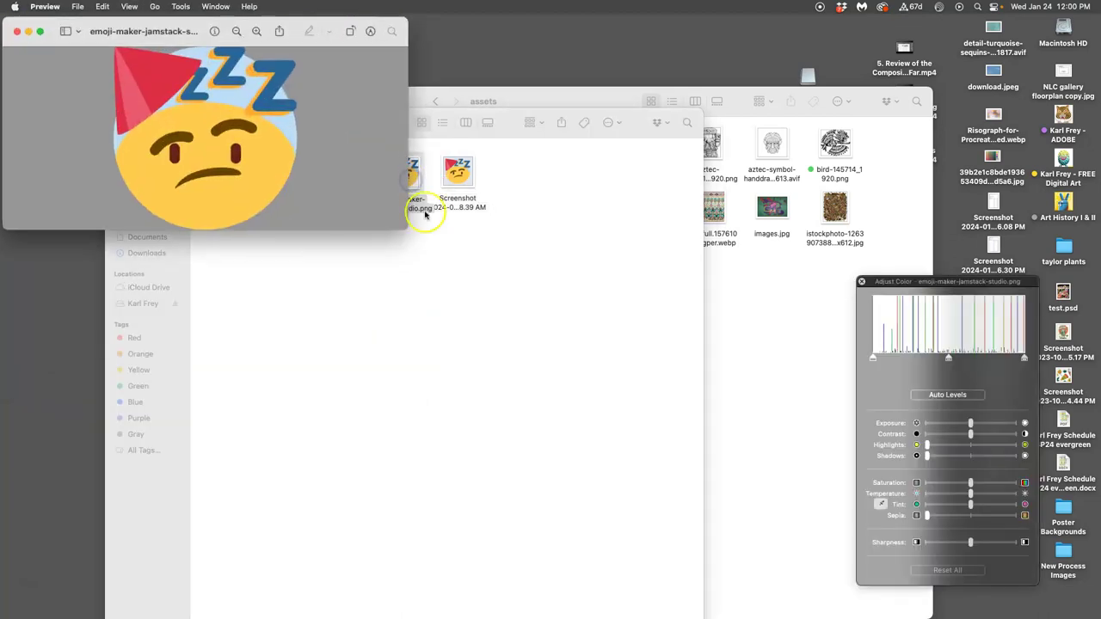
left_click_drag(408, 228, 565, 528)
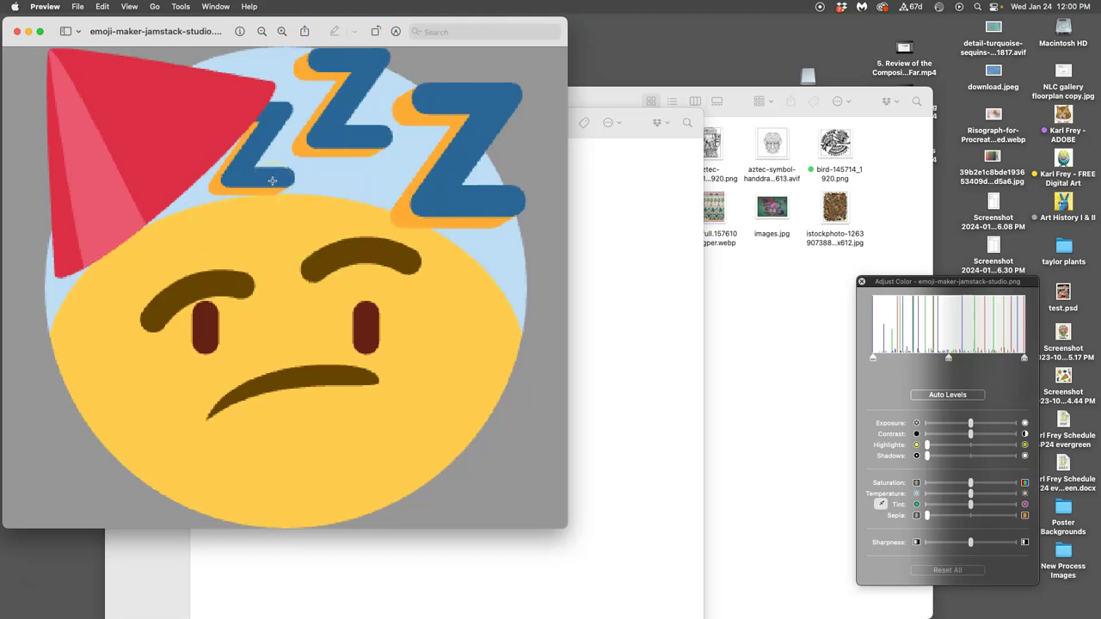
Open the screenshot in a second, enlarged Preview window placed beside the PNG.
left_click(585, 212)
double_click(467, 182)
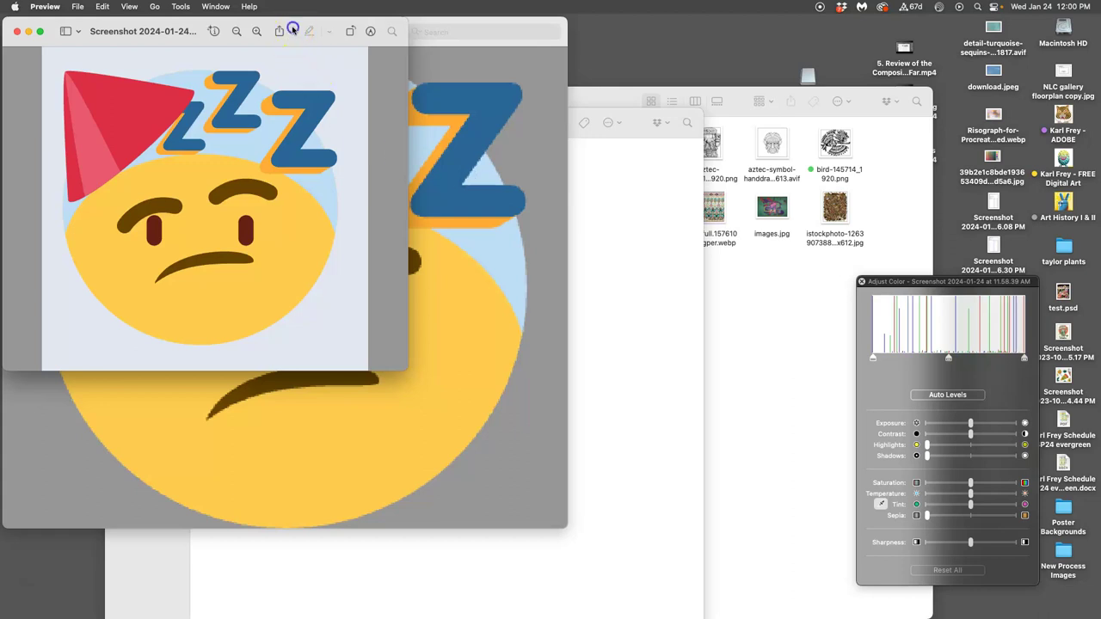
left_click_drag(293, 30, 586, 6)
left_click_drag(702, 368, 856, 533)
left_click_drag(951, 534, 996, 590)
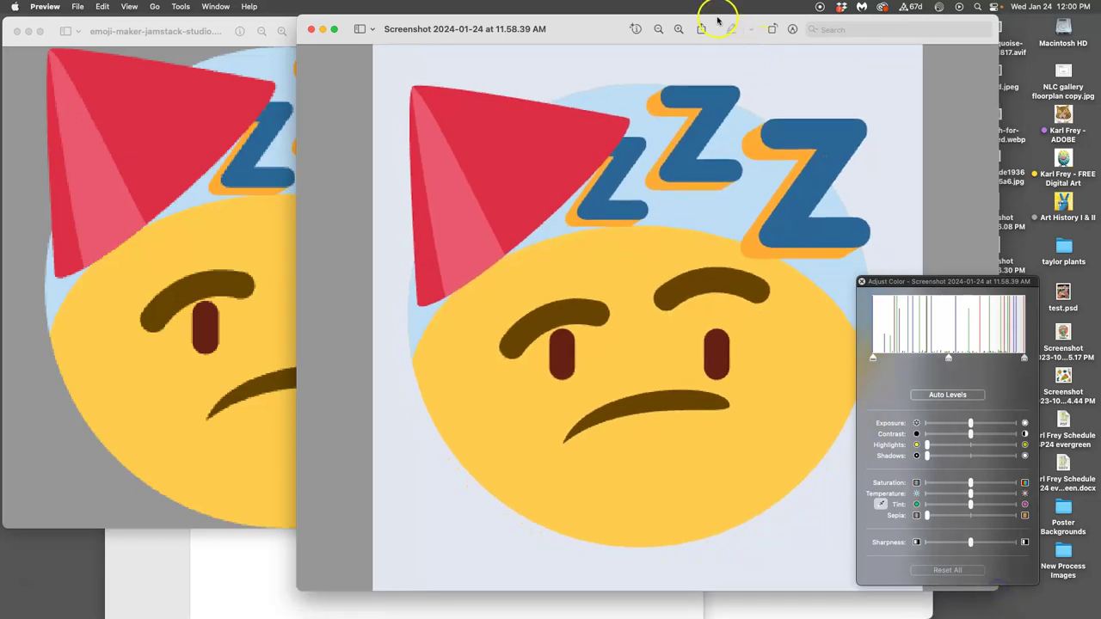
left_click_drag(717, 19, 938, 9)
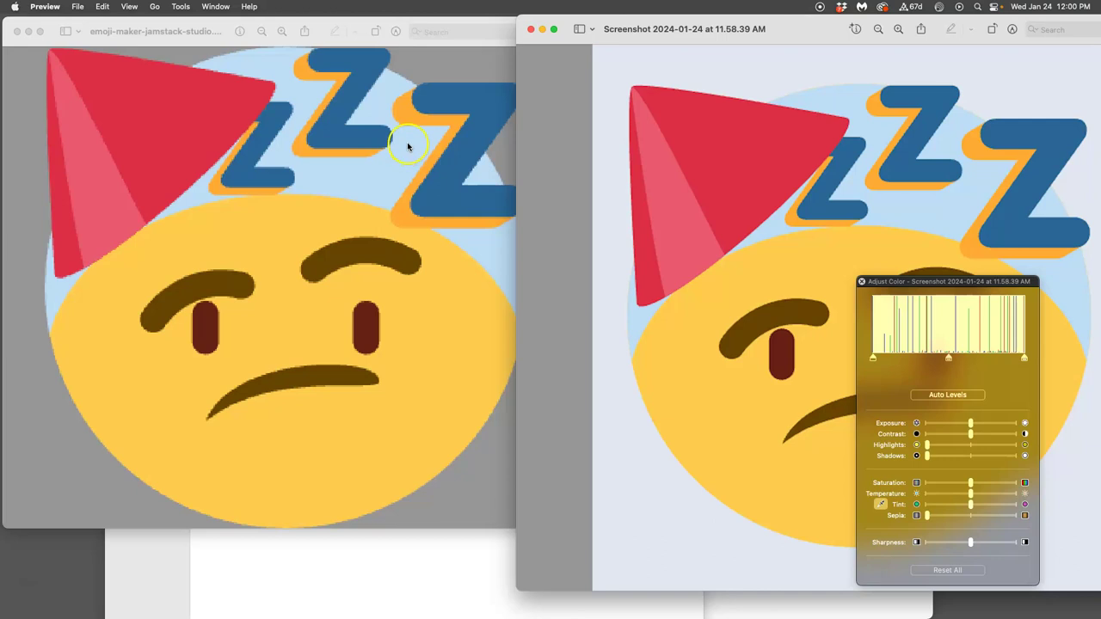
Check the emoji PNG's size with Adjust Size: 320 × 320 pixels.
left_click(396, 166)
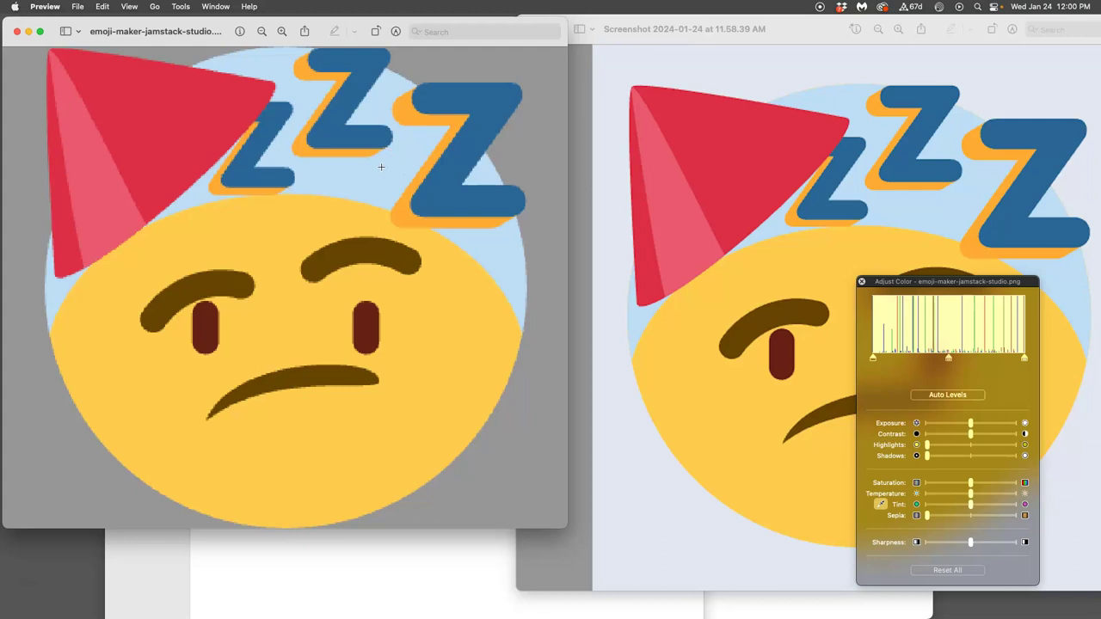
left_click(181, 6)
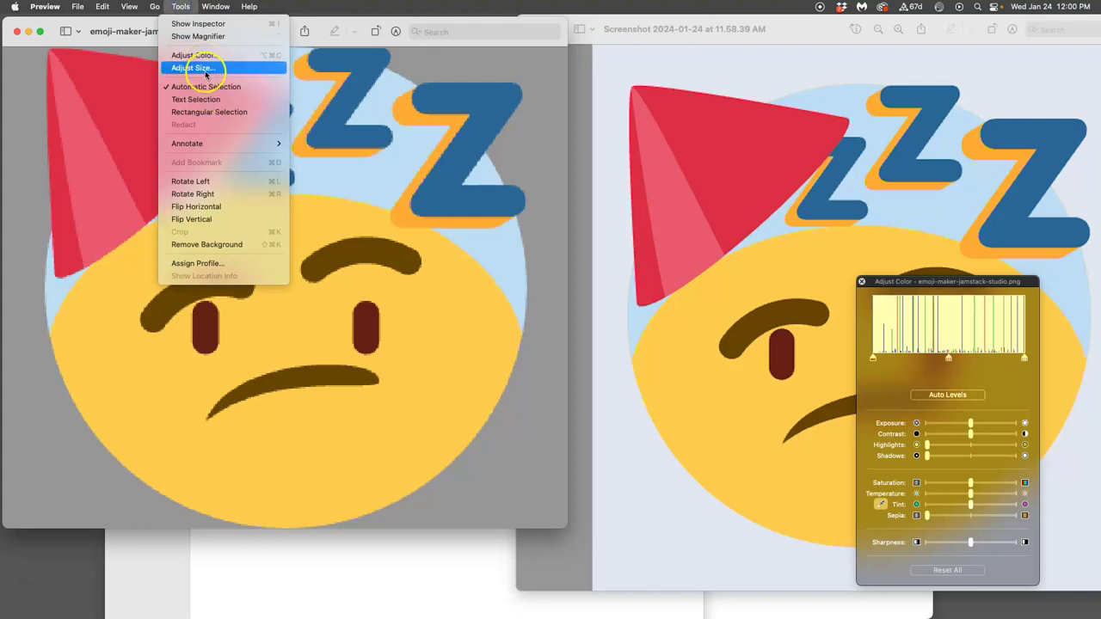
left_click(203, 67)
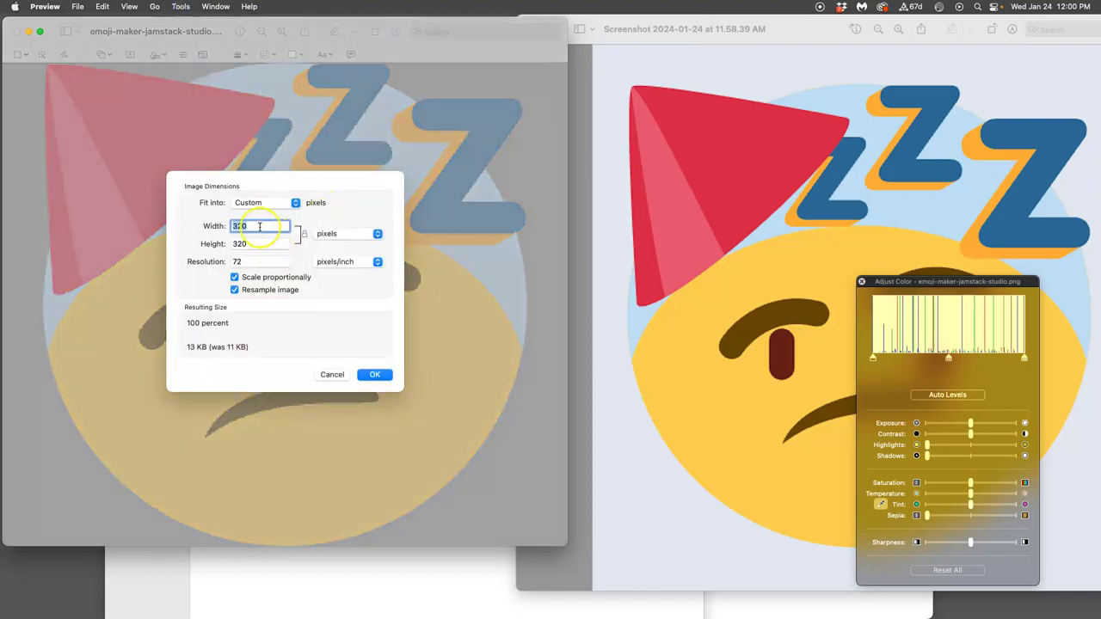
left_click(324, 234)
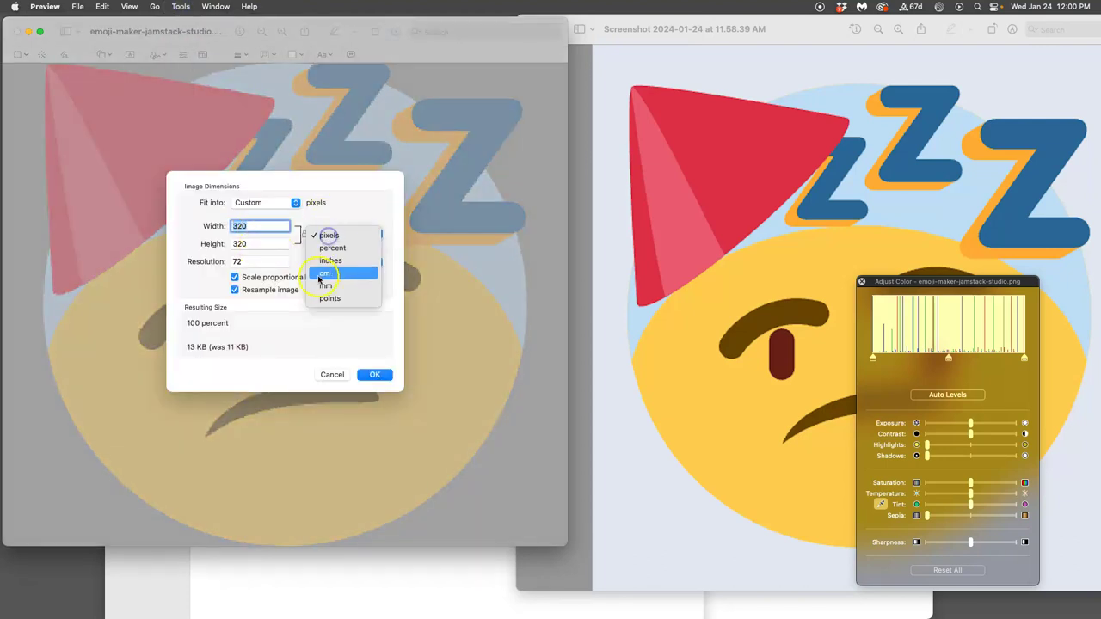
left_click(329, 260)
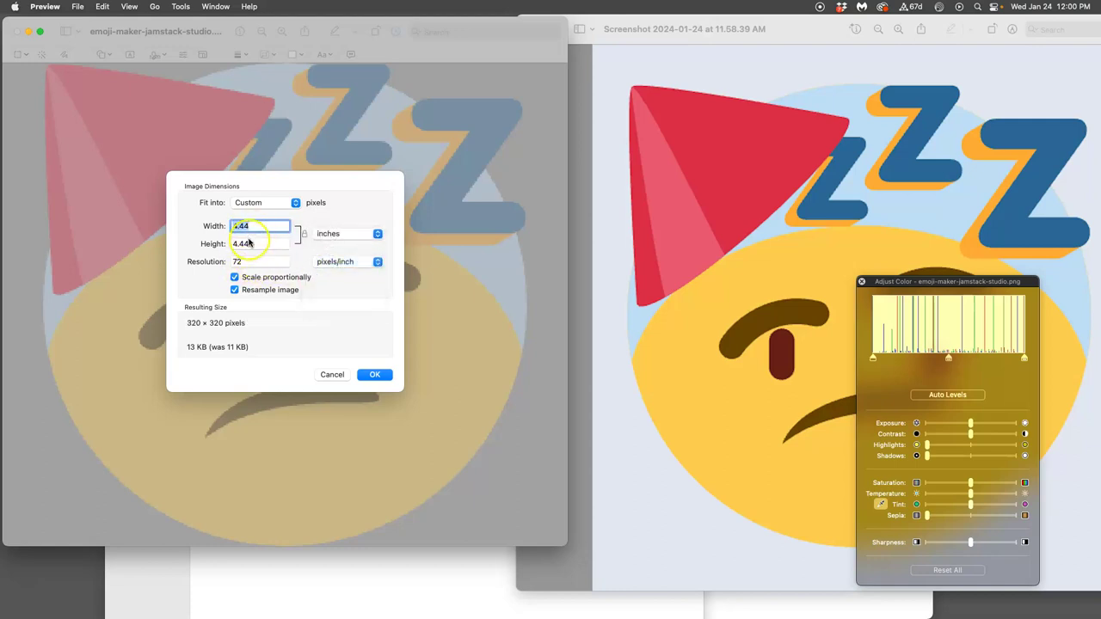
Check the screenshot's size with Adjust Size (569 × 566 pixels), then cancel.
left_click(716, 152)
left_click(182, 6)
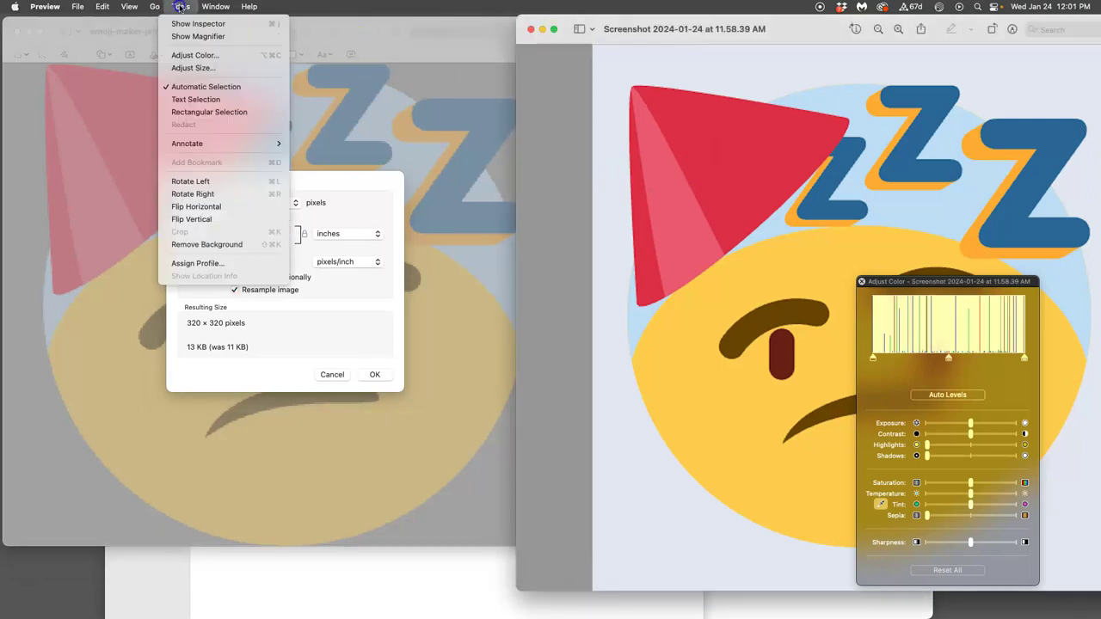
left_click(191, 67)
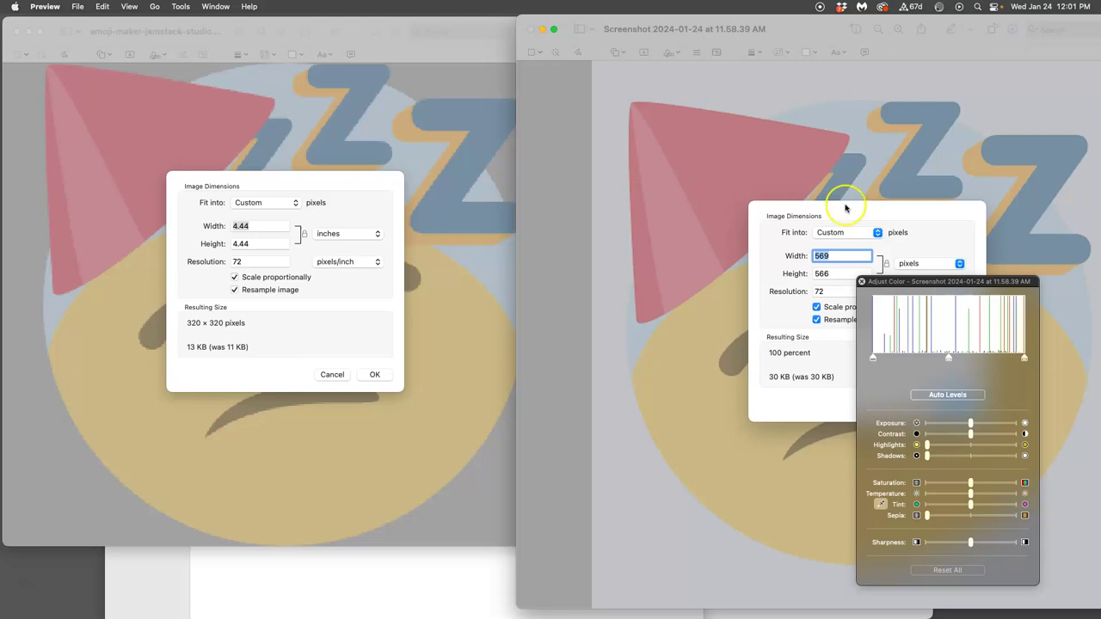
left_click_drag(925, 283, 1032, 389)
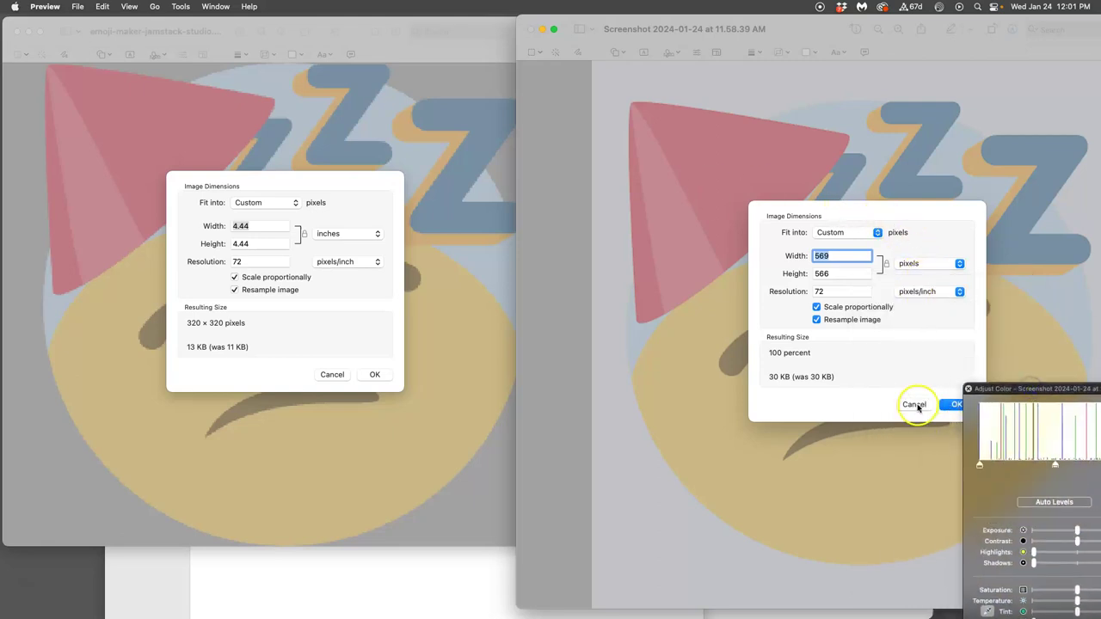
left_click(946, 405)
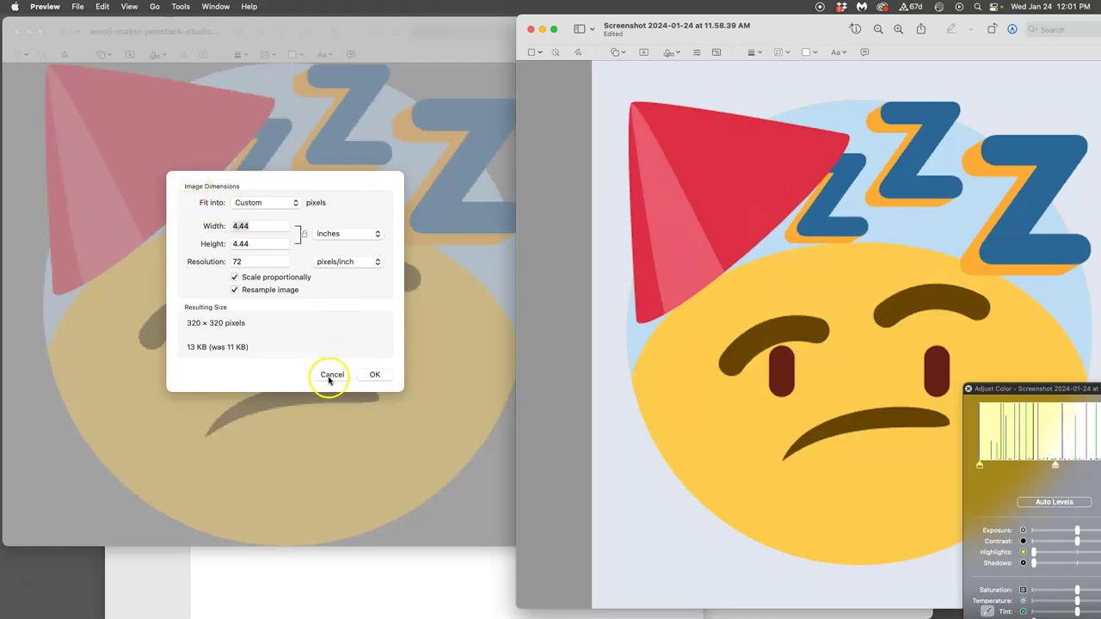
Close the Adjust Size dialog and both Preview image windows.
left_click(372, 374)
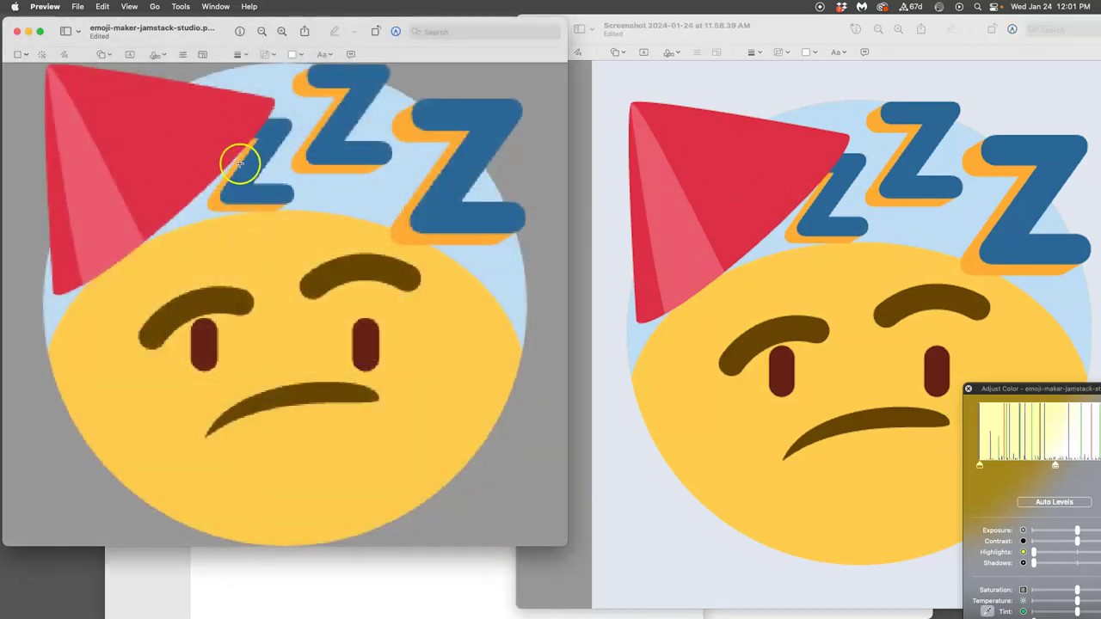
left_click(18, 33)
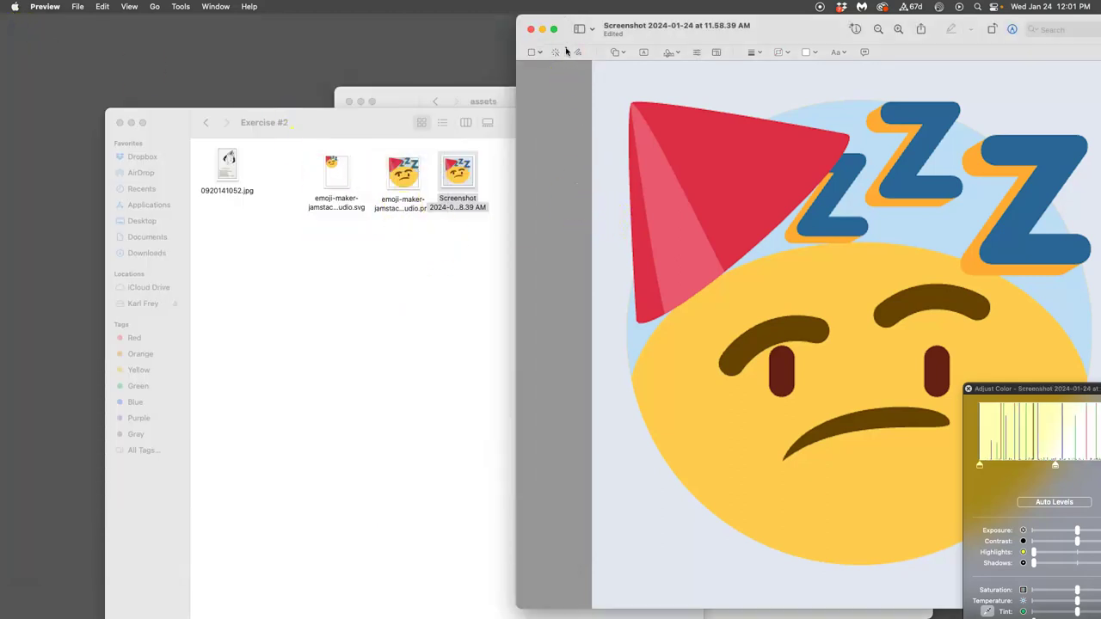
left_click_drag(718, 36, 708, 143)
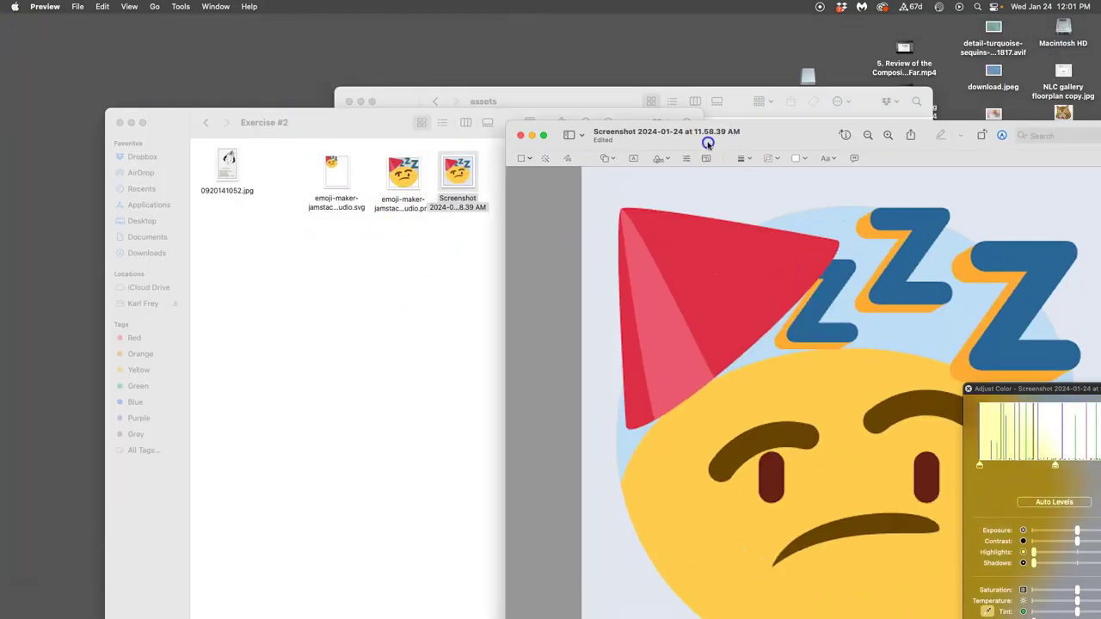
left_click(520, 136)
double_click(406, 172)
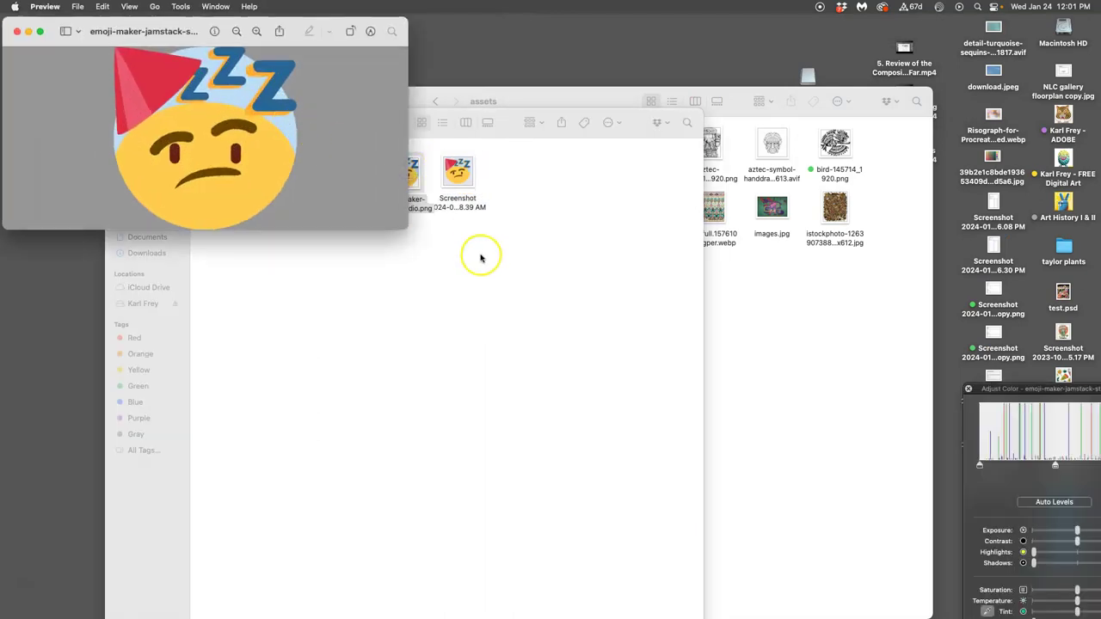
Open emoji-maker-jamstack-studio.svg from Exercise #2 in Illustrator.
left_click(480, 258)
left_click(342, 178)
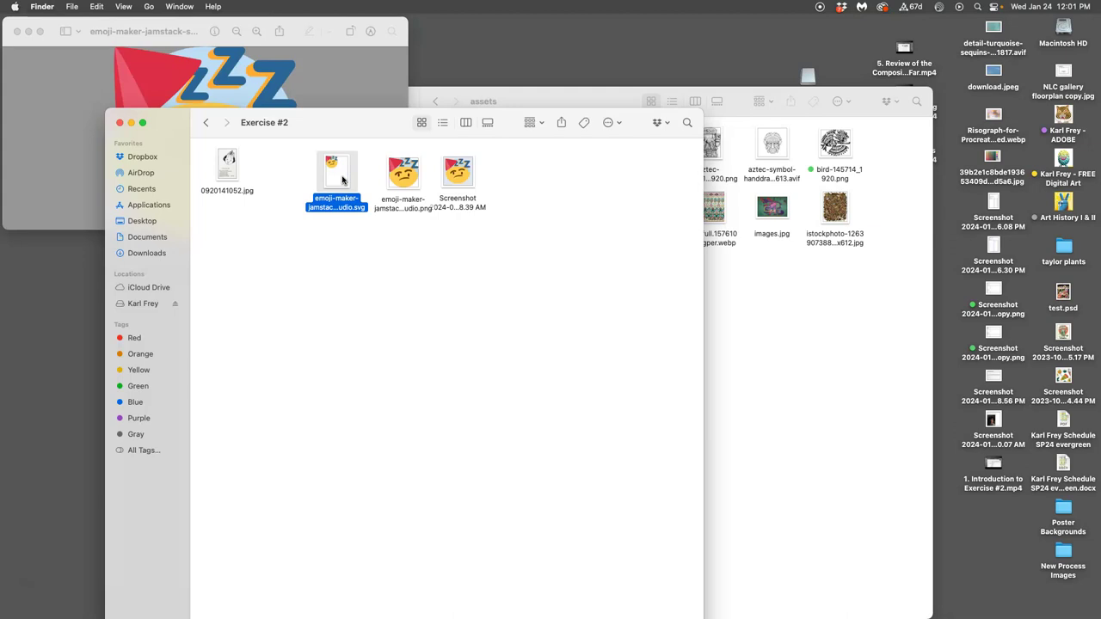
double_click(336, 169)
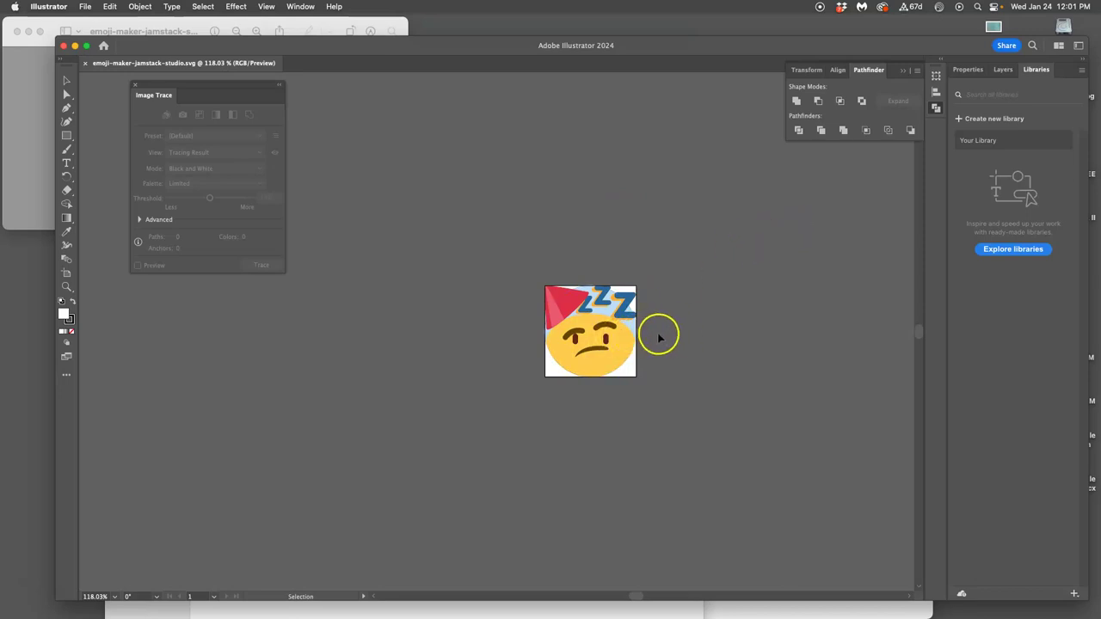
Zoom in to 400% on the emoji artwork in Illustrator.
key("super+equal")
key("super+equal")
key("super+equal")
key("super+equal")
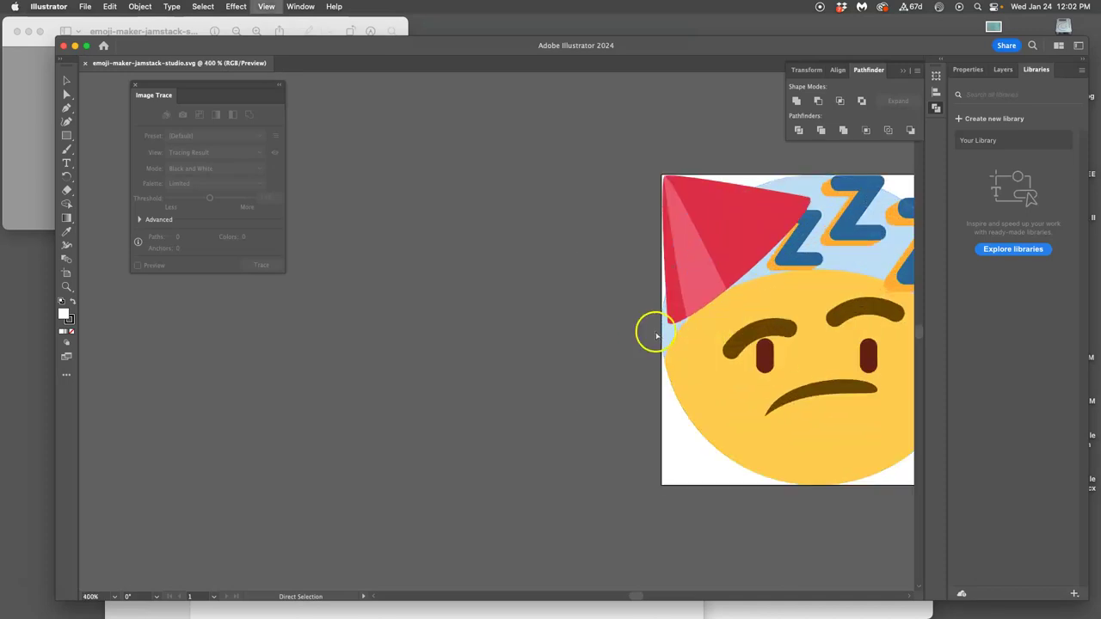
scroll(659, 327, "right", 10)
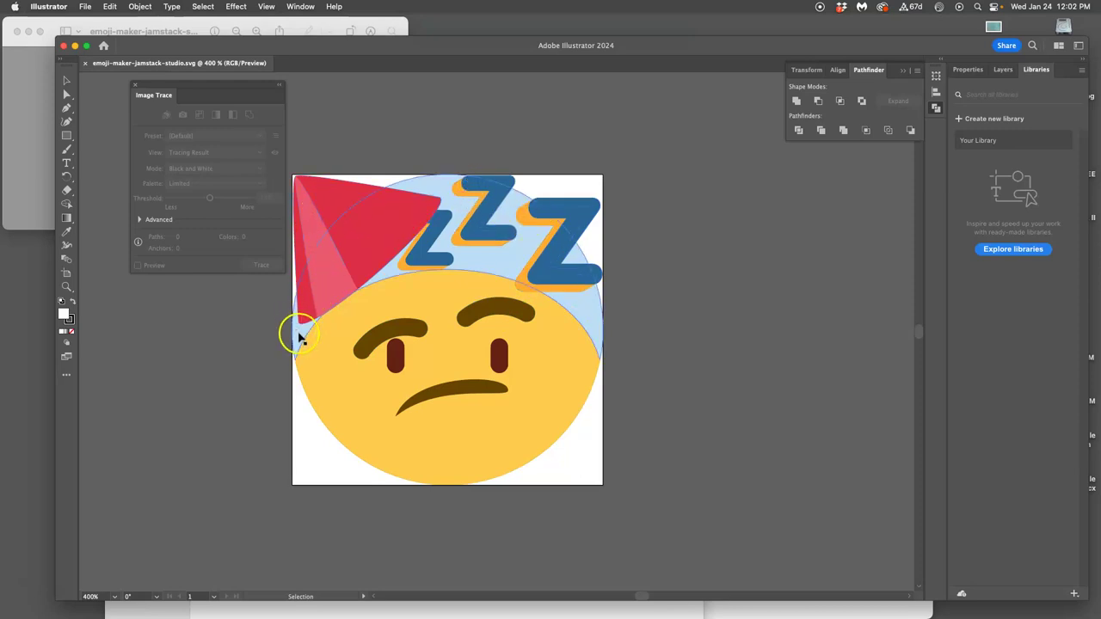
Drag the yellow face, brown eyebrows and blue Z off the artboard, scaling the Z up hugely.
left_click(1002, 72)
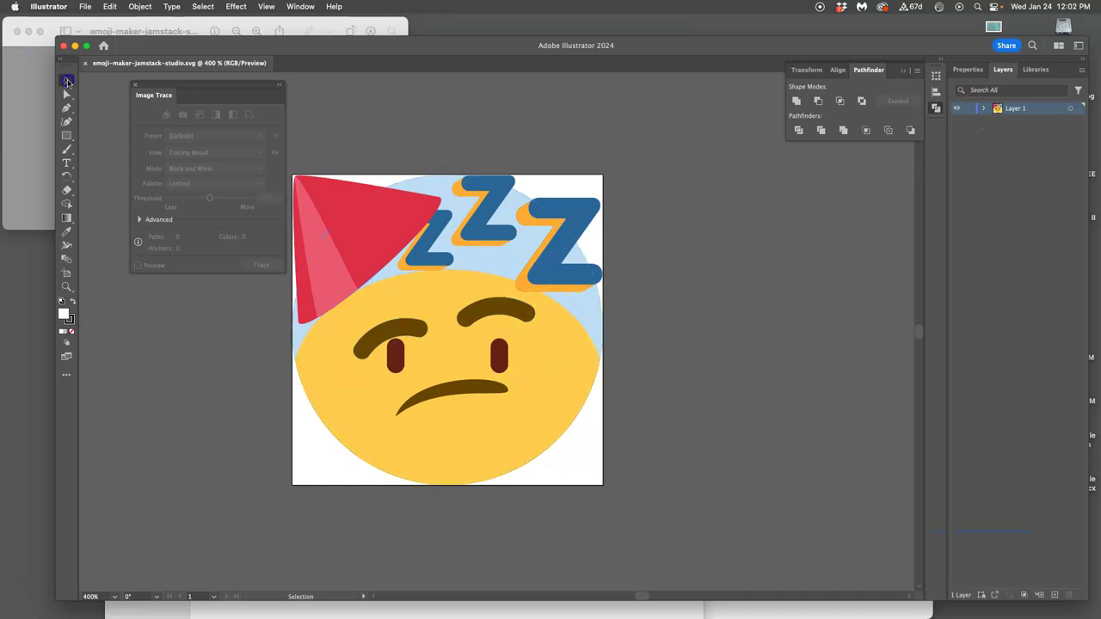
left_click(68, 81)
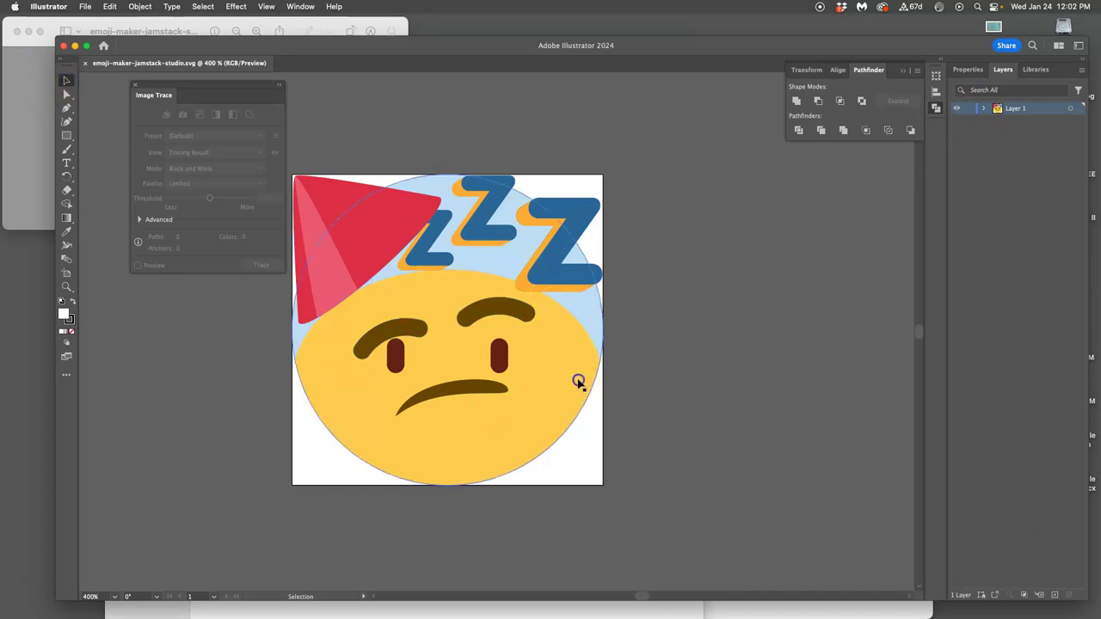
left_click_drag(579, 381, 850, 421)
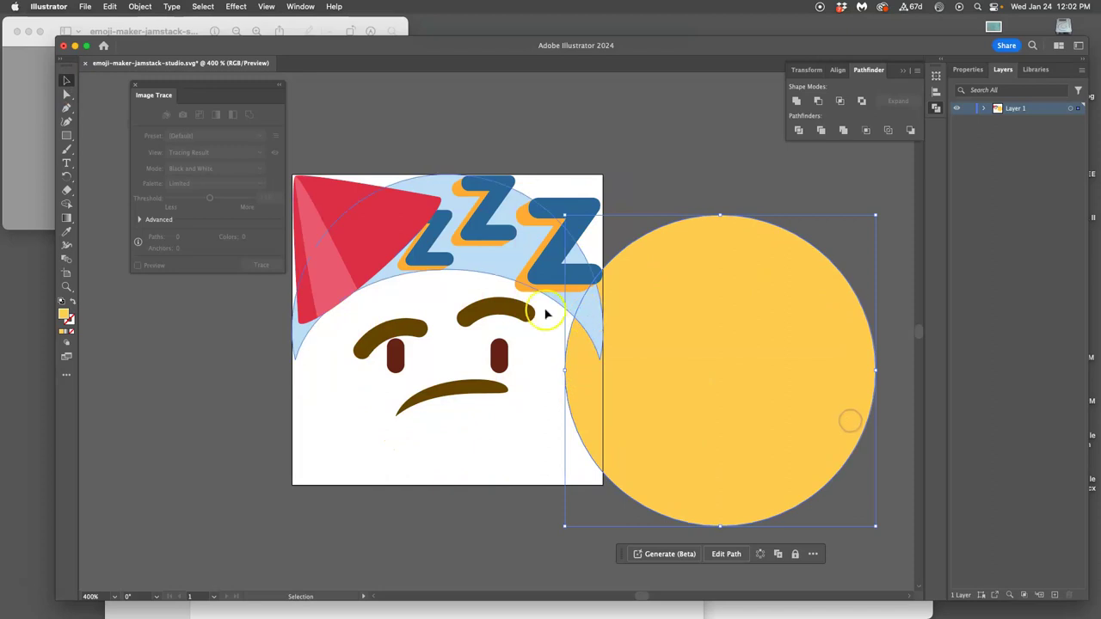
left_click_drag(493, 310, 691, 128)
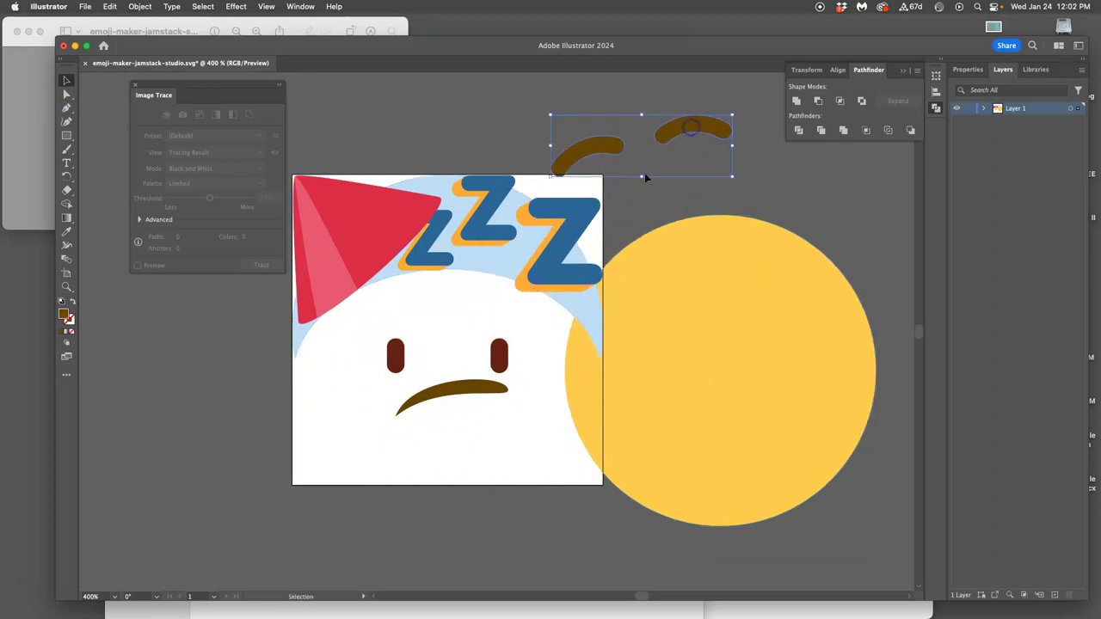
left_click_drag(565, 246, 826, 239)
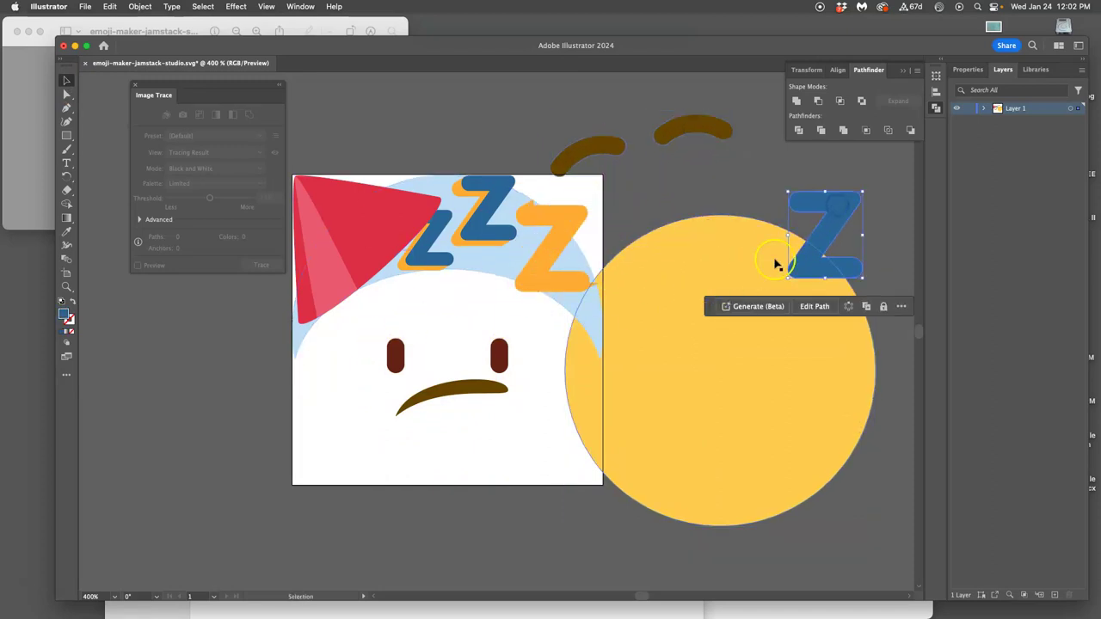
left_click_drag(789, 275, 177, 491)
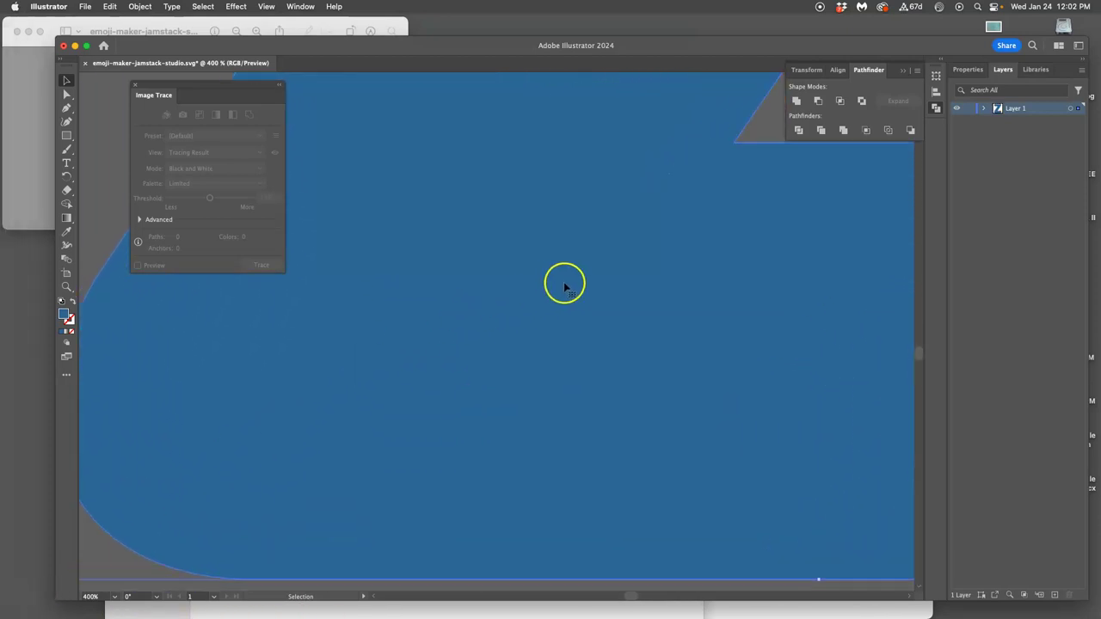
Undo the huge enlargement of the blue Z so it returns to the ZZZ.
scroll(564, 287, "up", 5)
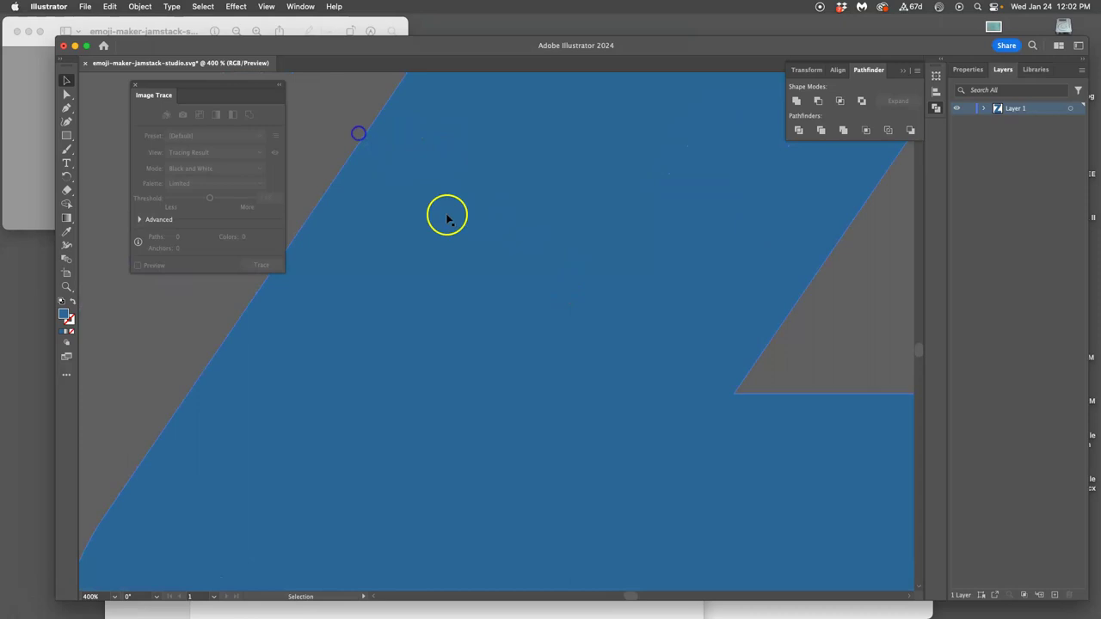
scroll(594, 346, "right", 3)
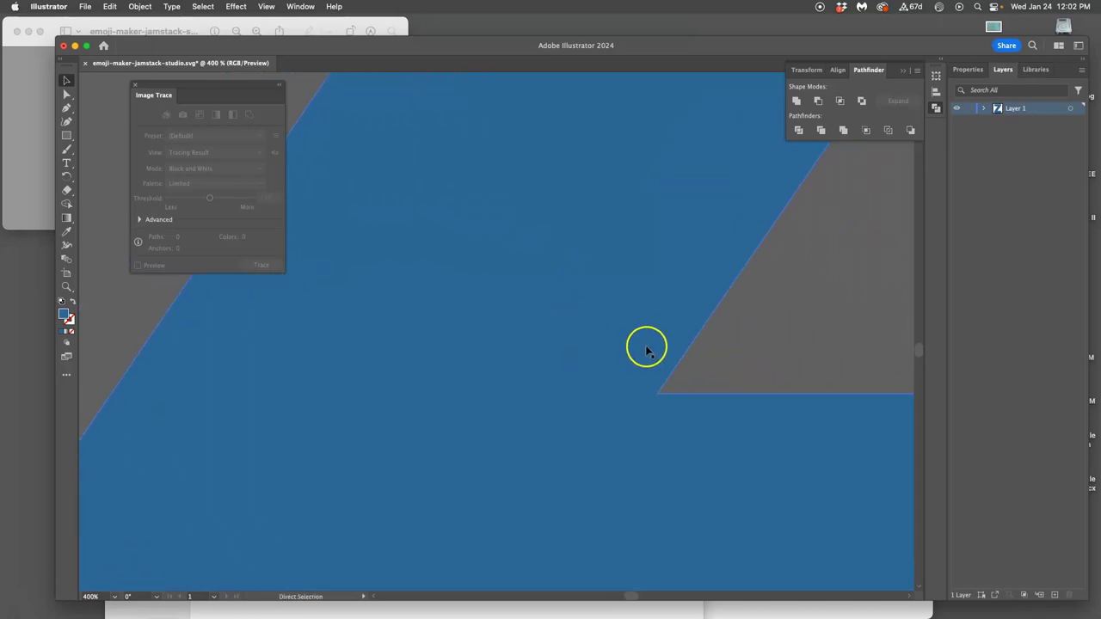
scroll(647, 348, "up", 5)
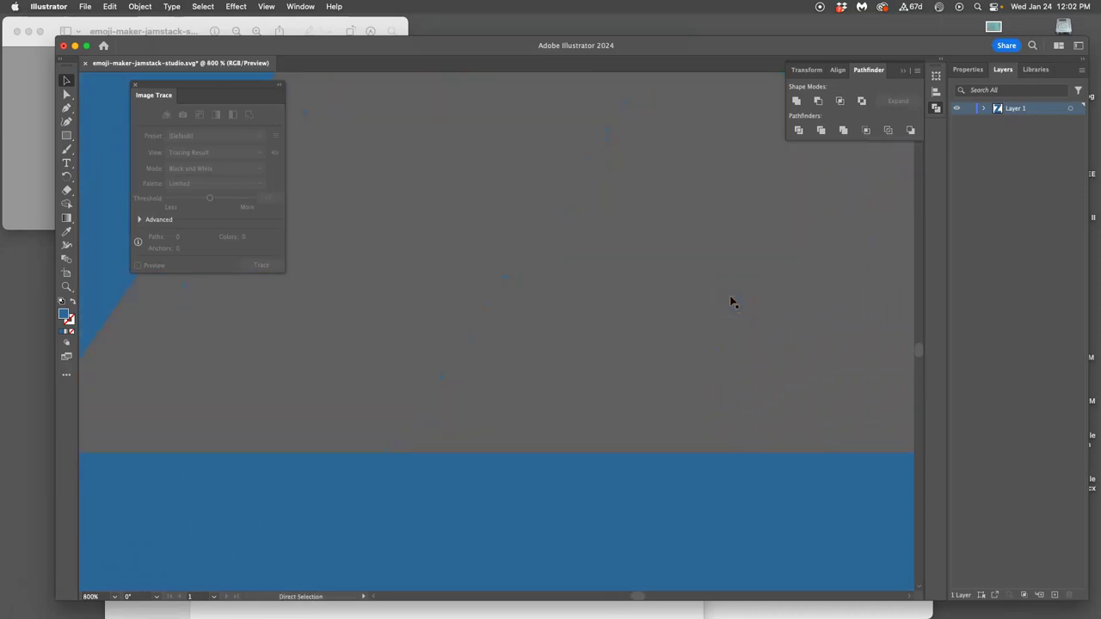
scroll(718, 301, "up", 2)
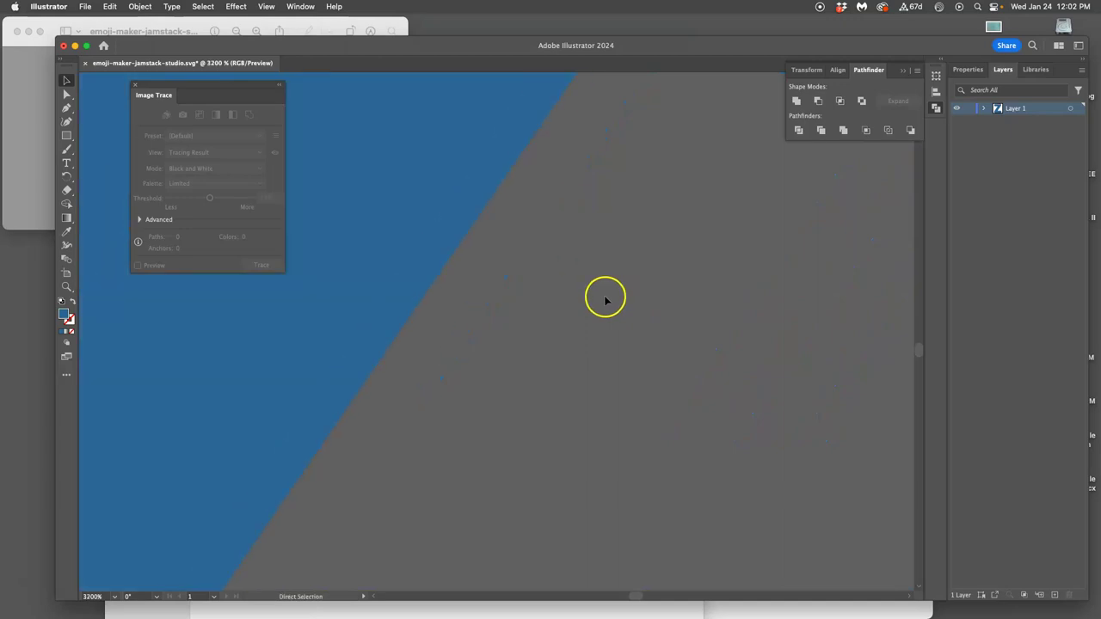
scroll(613, 270, "left", 10)
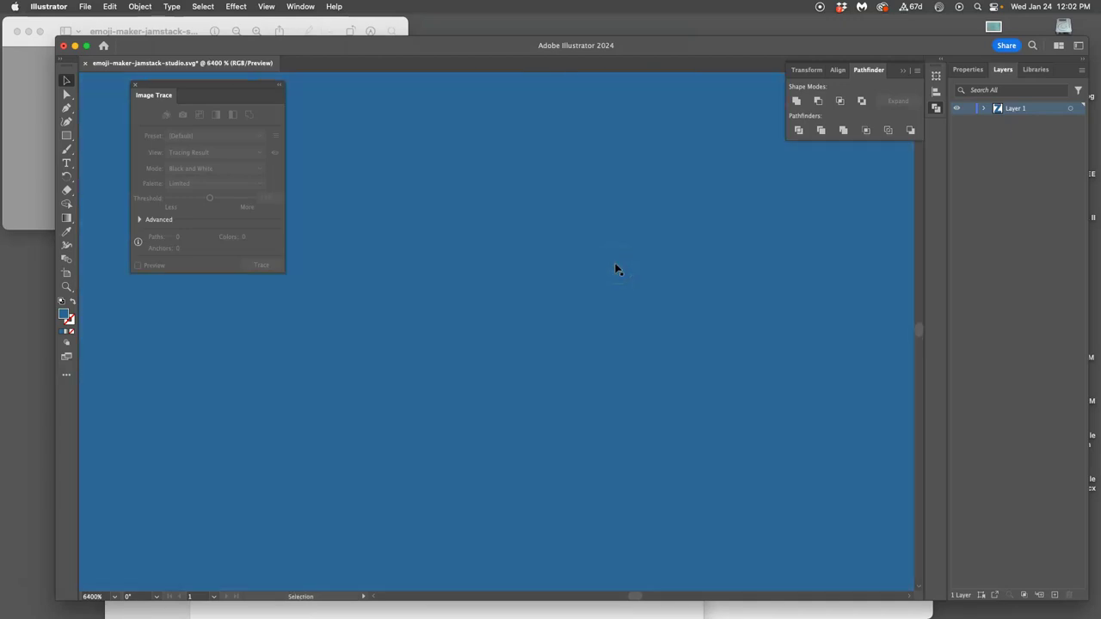
scroll(614, 263, "down", 5)
left_click(548, 221)
scroll(547, 213, "up", 5)
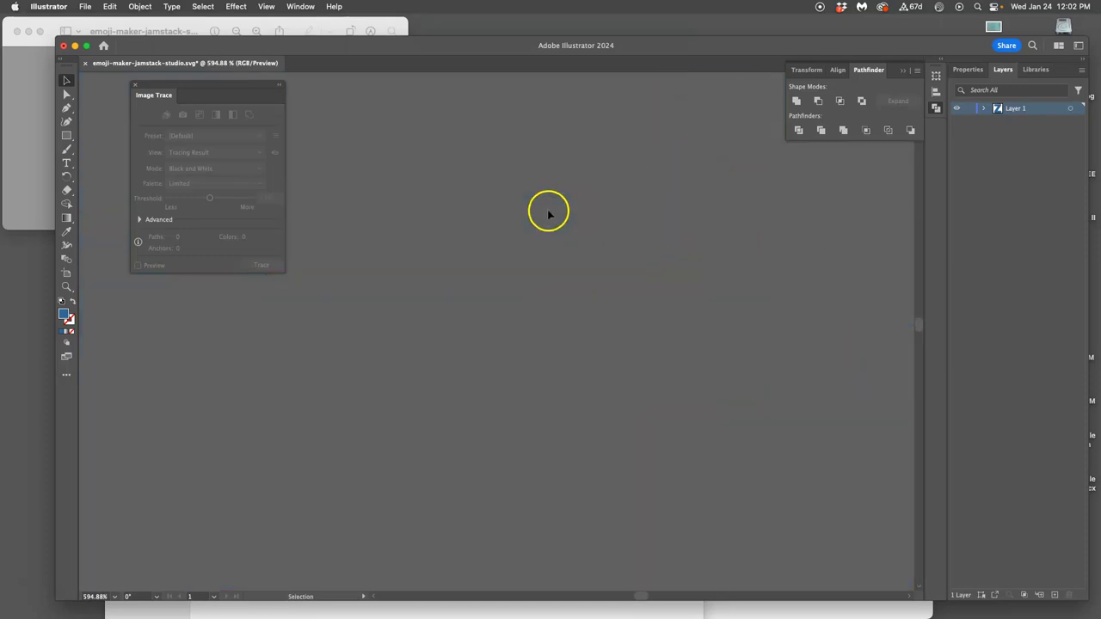
scroll(548, 213, "down", 5)
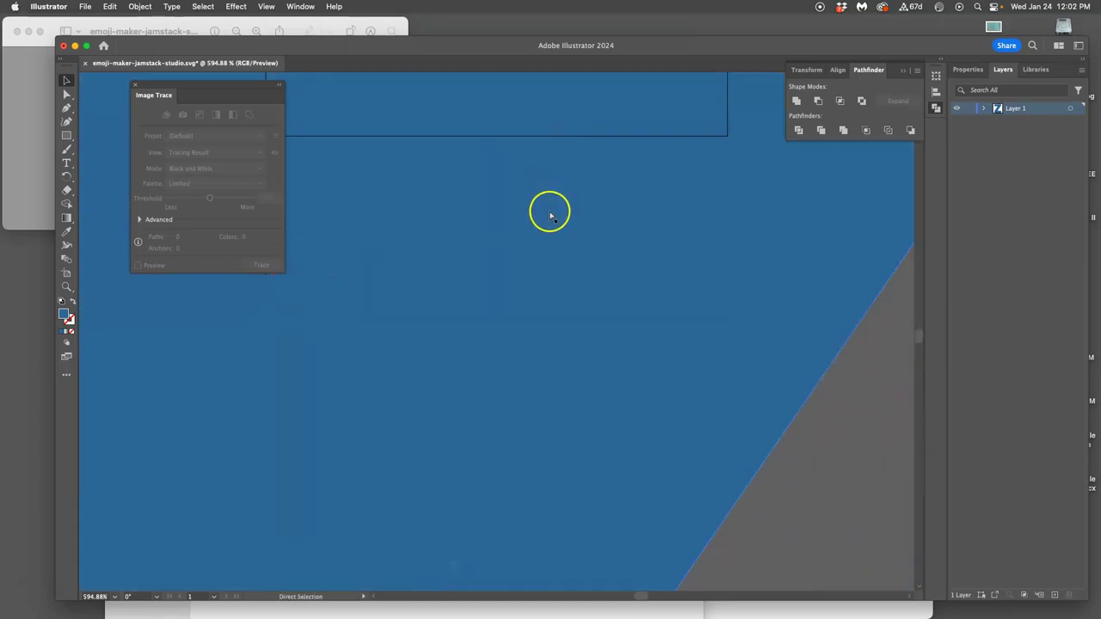
key("super+z")
key("super+z")
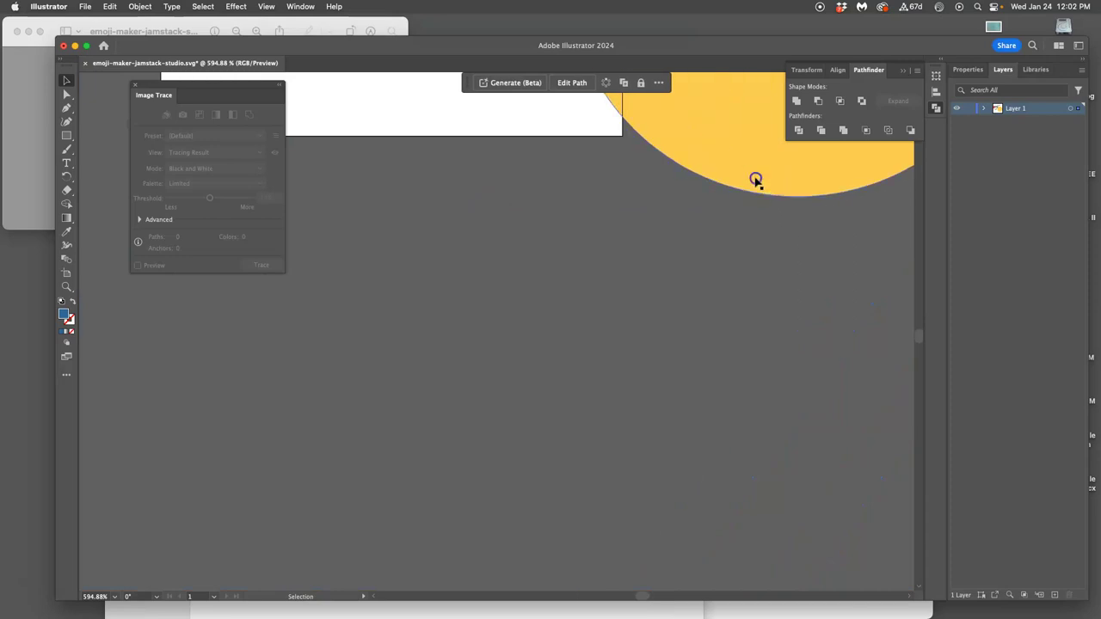
Reverse the accidental stretch of the yellow face circle.
left_click_drag(755, 181, 671, 285)
key("super+=")
key("super+=")
key("super+=")
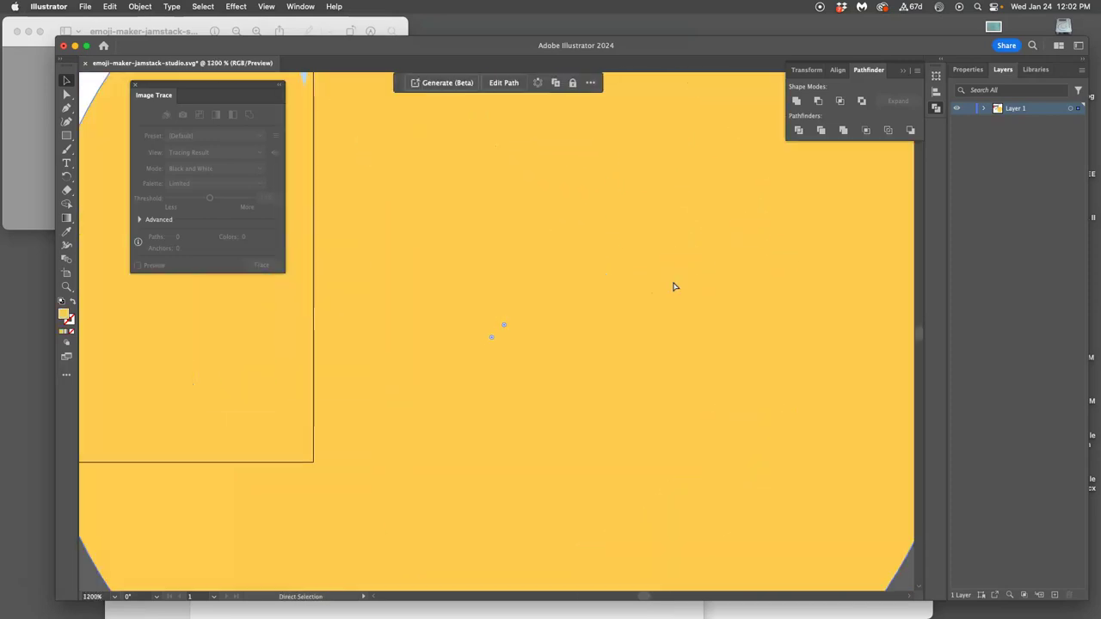
left_click(760, 292)
key("super+=")
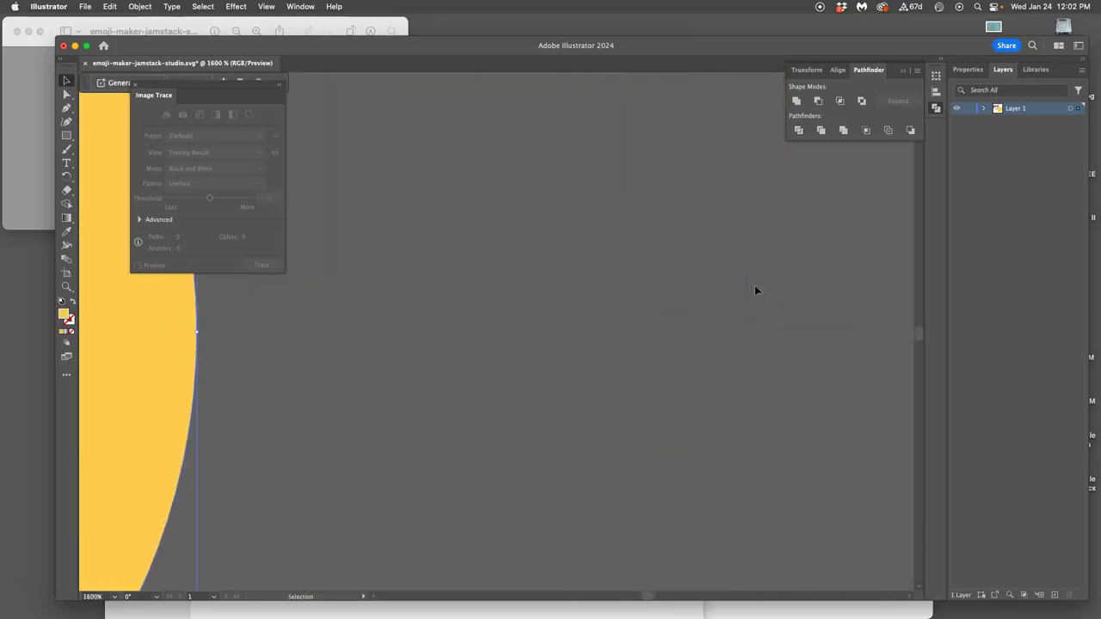
key("super+=")
key("super+=")
key("super+=")
key("super+=")
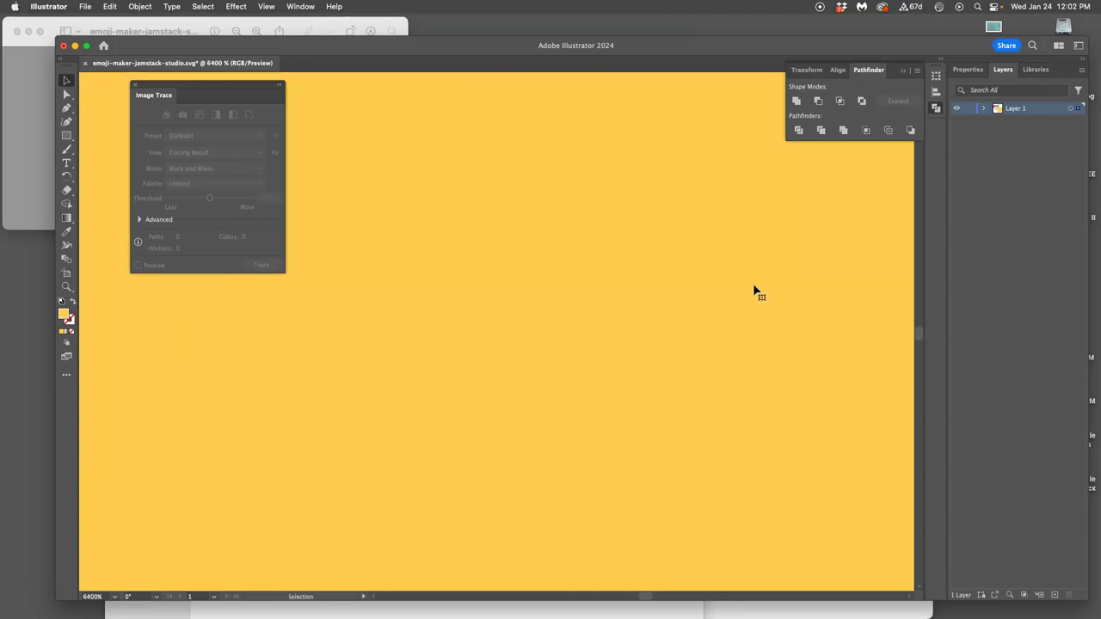
Deselect all artwork and pan back over the emoji on the artboard.
scroll(753, 286, "right", 5)
left_click(567, 223)
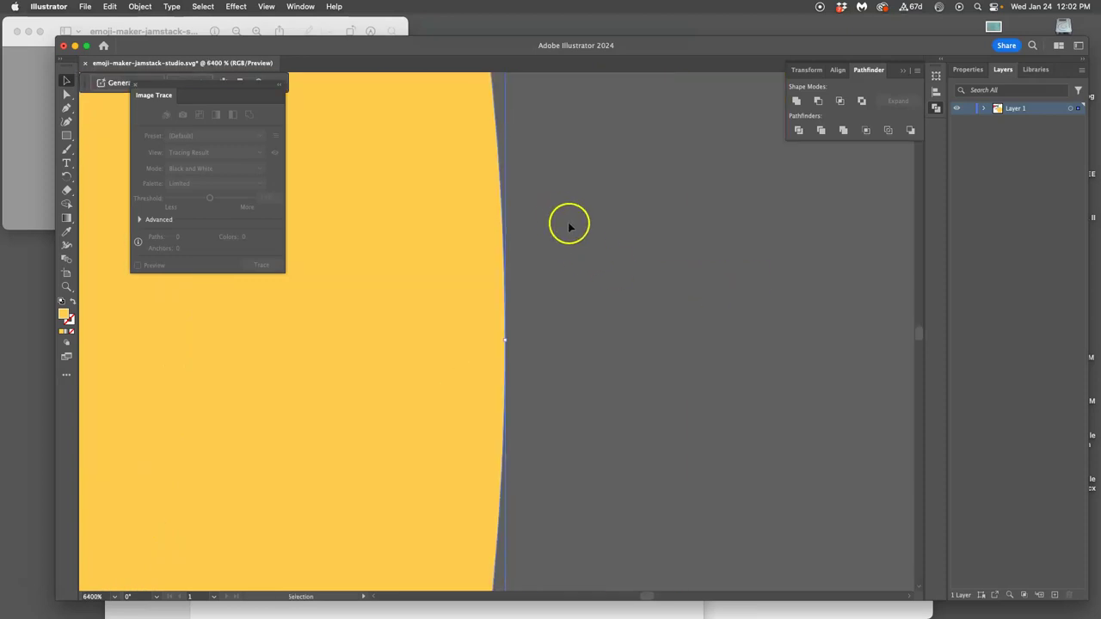
scroll(568, 225, "down", 2)
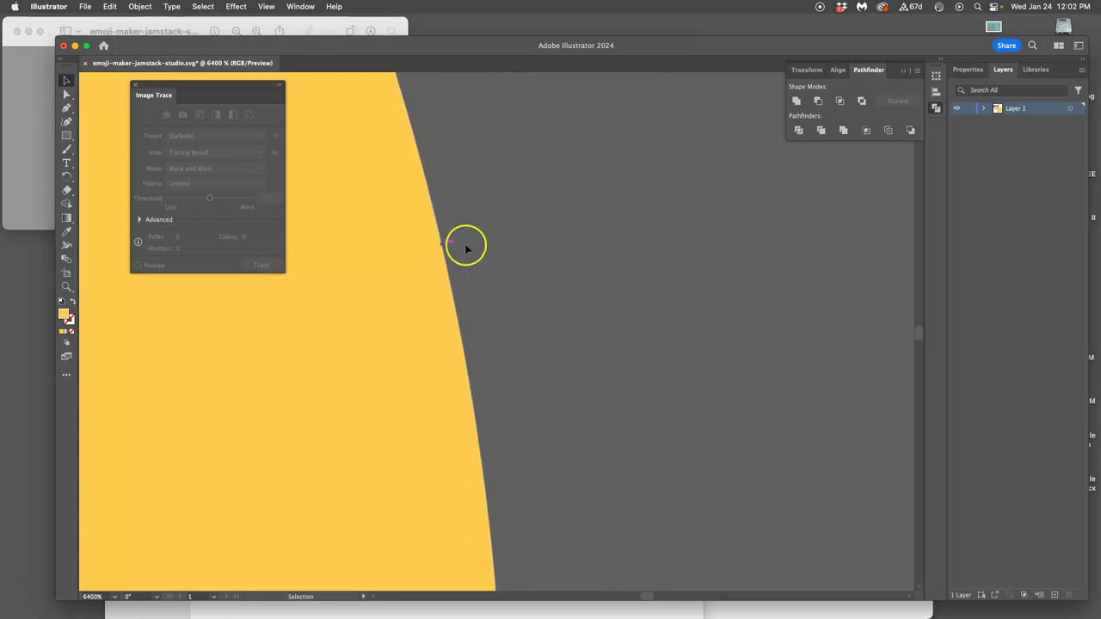
scroll(473, 246, "left", 3)
scroll(472, 248, "down", 10)
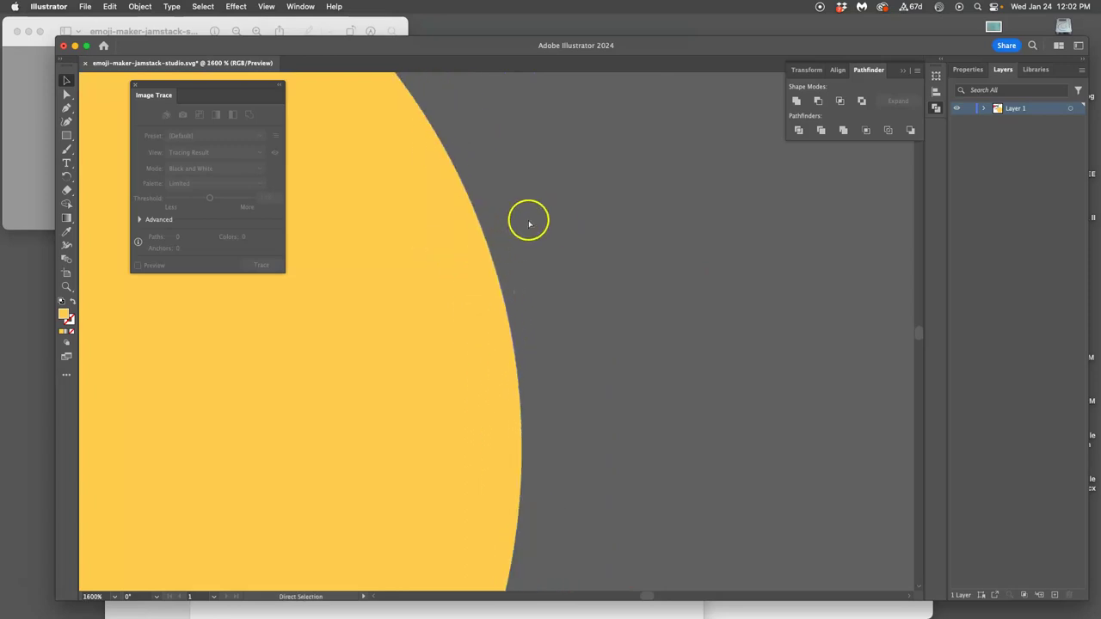
scroll(490, 214, "left", 10)
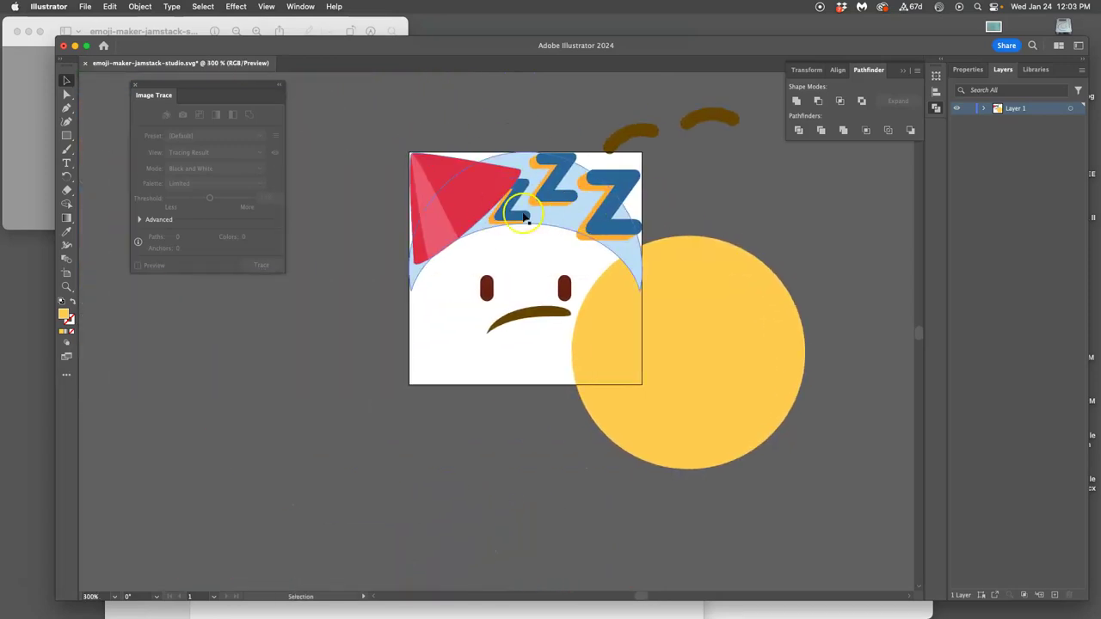
Move the red hat, pink side piece, light-blue cap, mouth and eyes out of the square.
left_click_drag(469, 192, 389, 131)
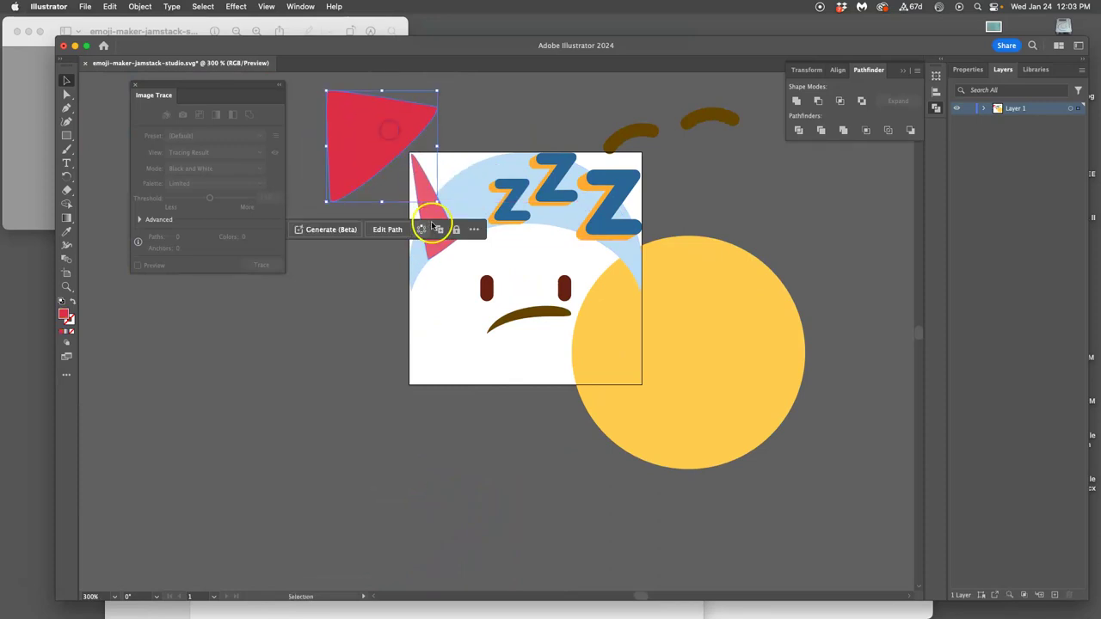
left_click_drag(438, 201, 359, 139)
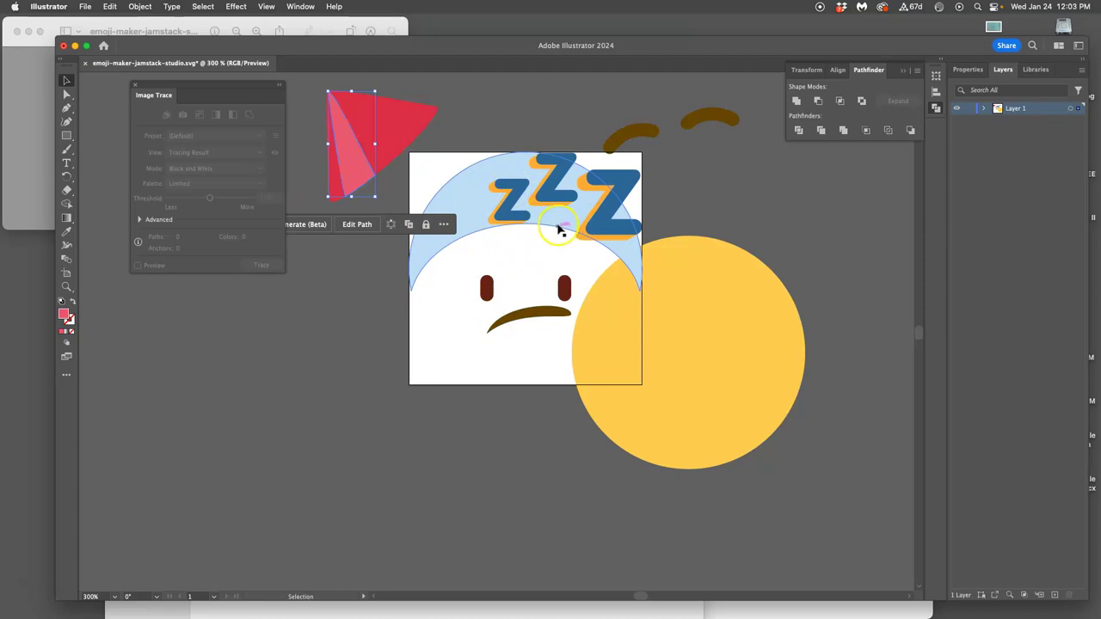
left_click_drag(467, 209, 206, 425)
left_click_drag(541, 327, 501, 523)
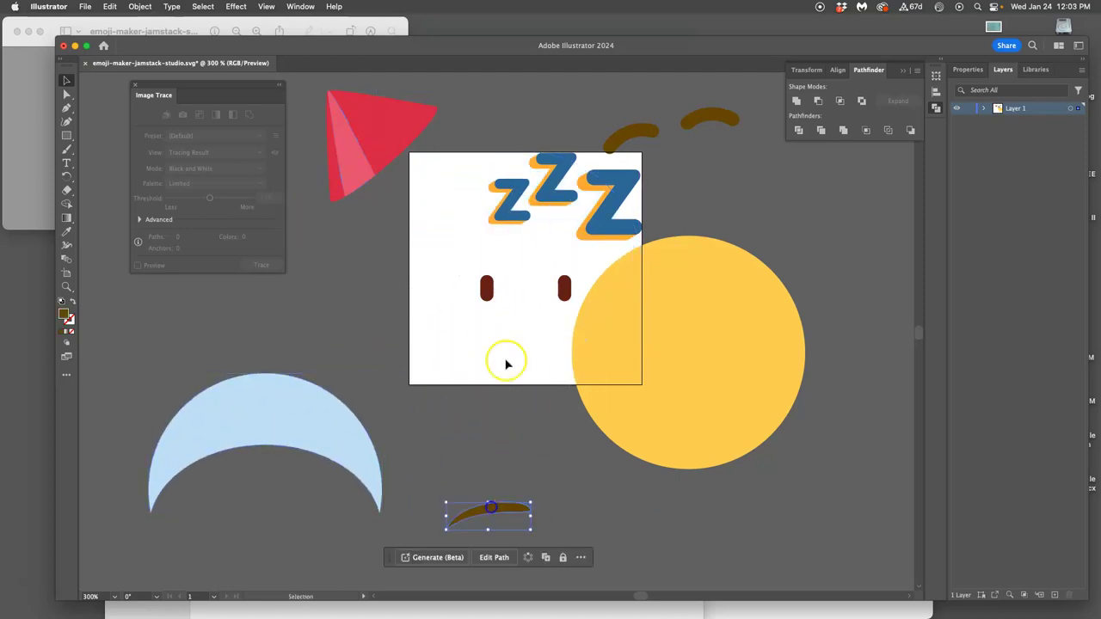
left_click_drag(488, 292, 596, 517)
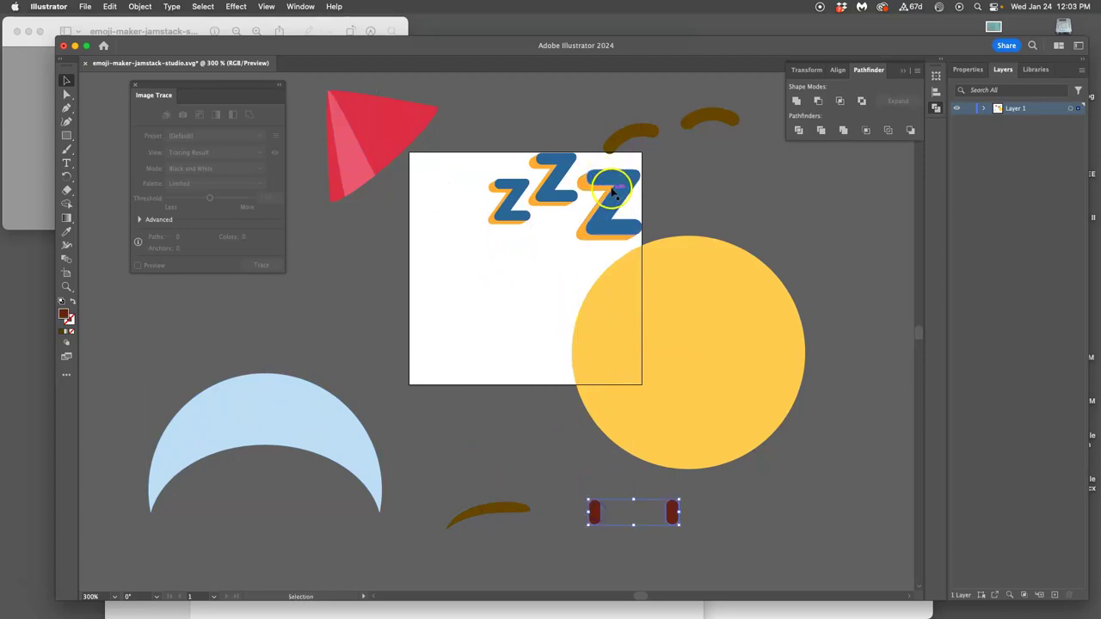
Clear the blue and orange Zs from the square, then set the yellow circle and light-blue crescent on it.
left_click_drag(613, 196, 877, 306)
left_click_drag(557, 178, 577, 127)
left_click_drag(558, 201, 508, 100)
left_click_drag(510, 241, 444, 107)
left_click_drag(508, 239, 284, 307)
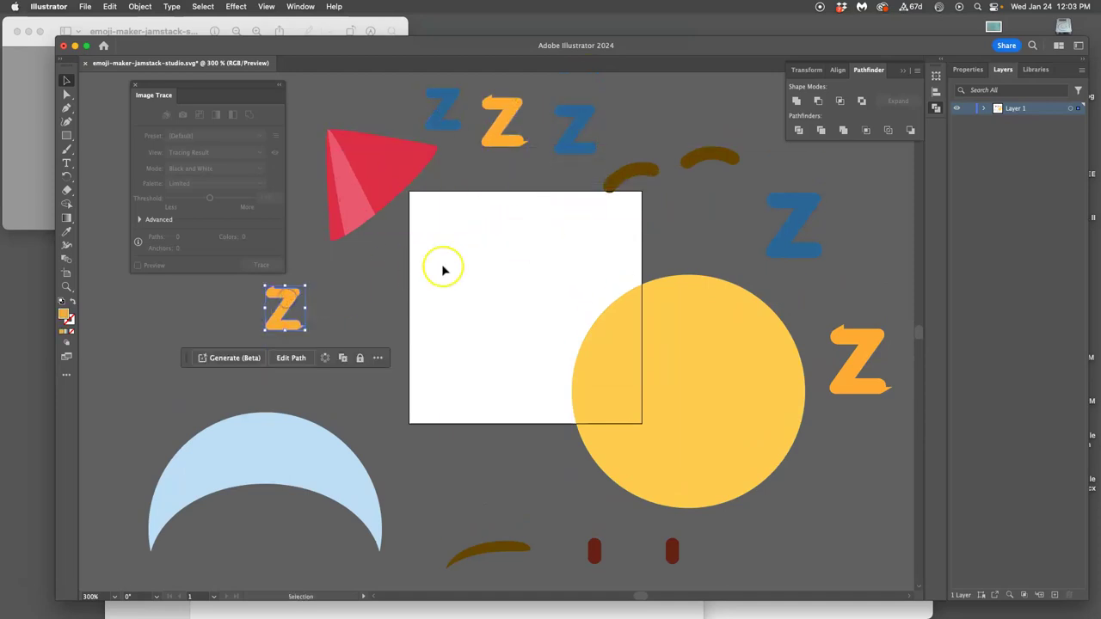
left_click_drag(686, 425, 531, 425)
left_click_drag(293, 474, 551, 296)
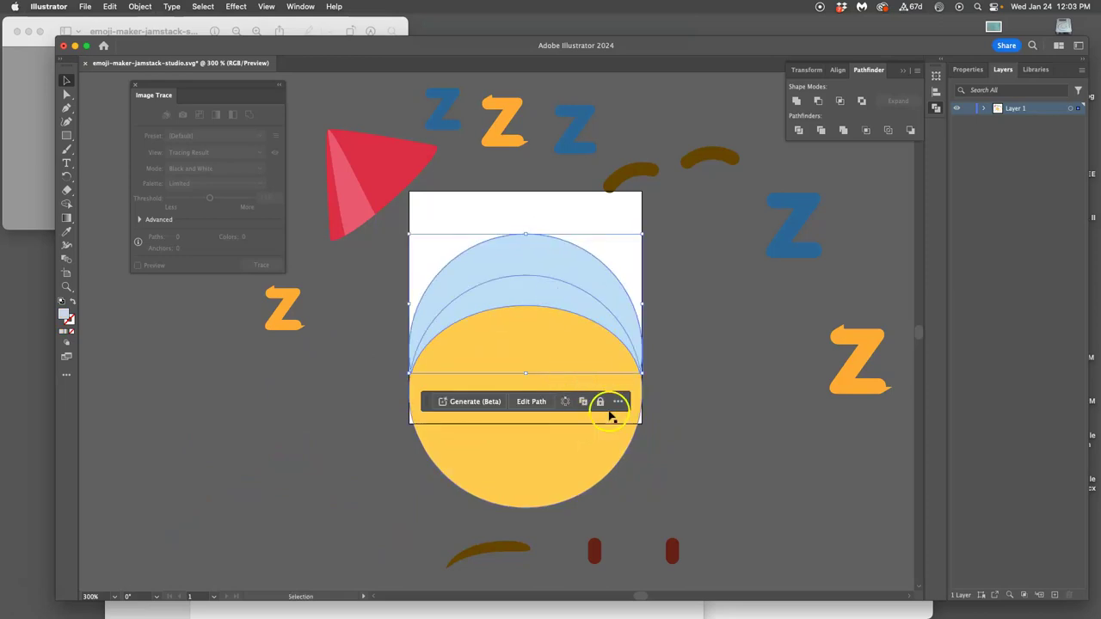
Rotate the red hat upright, enlarge it over the face, and place a blue Z at its base.
left_click(384, 181)
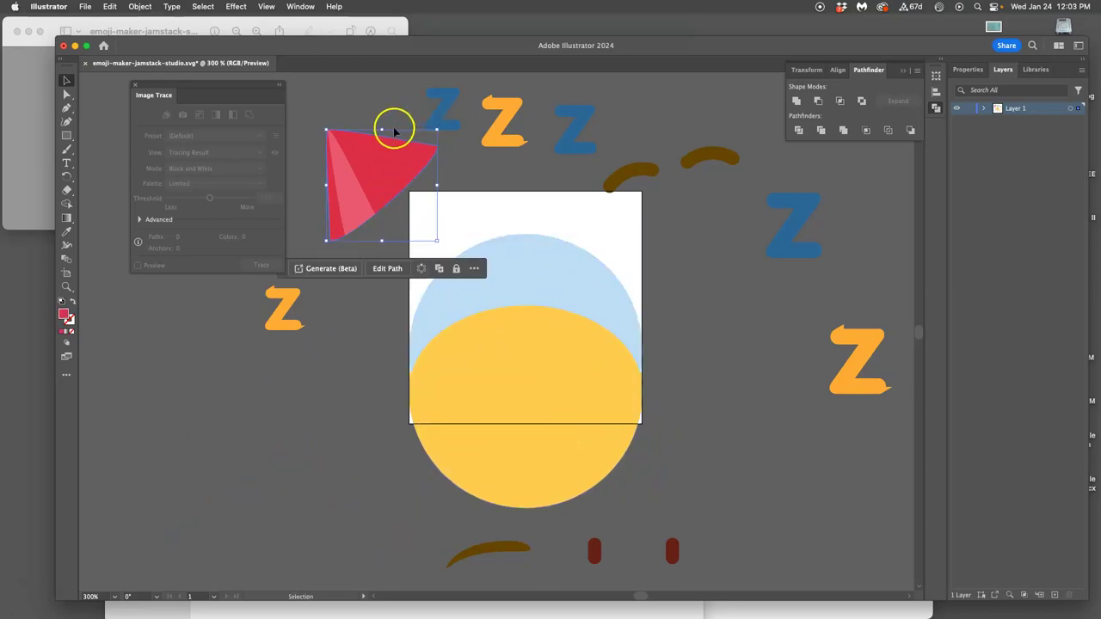
left_click_drag(322, 123, 323, 125)
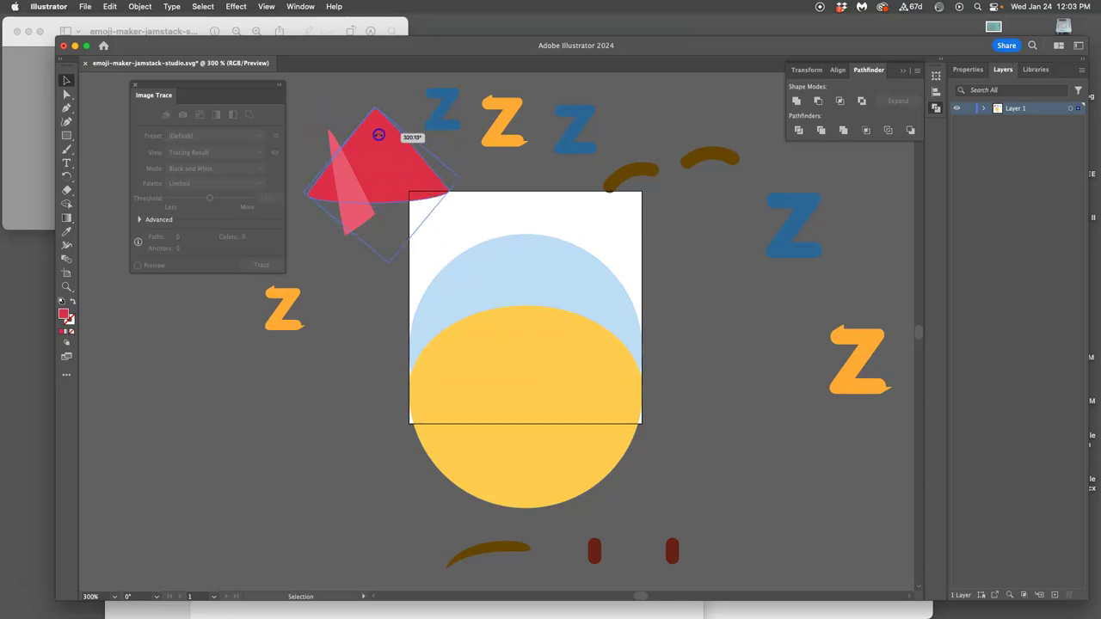
left_click_drag(379, 135, 518, 227)
left_click_drag(598, 252, 547, 272)
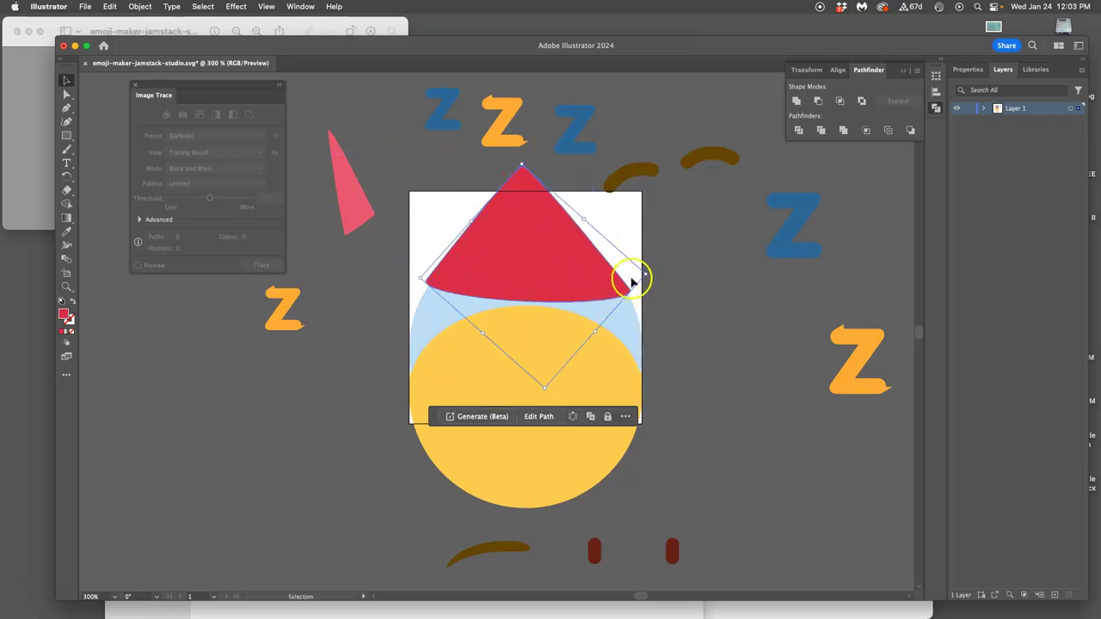
left_click_drag(650, 274, 679, 270)
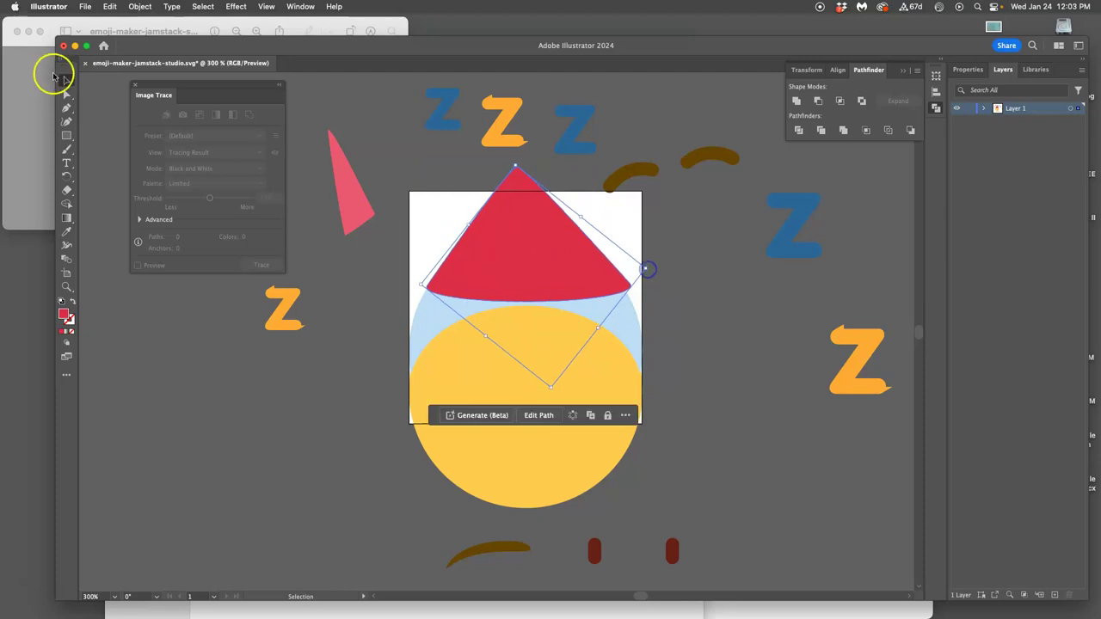
left_click(360, 275)
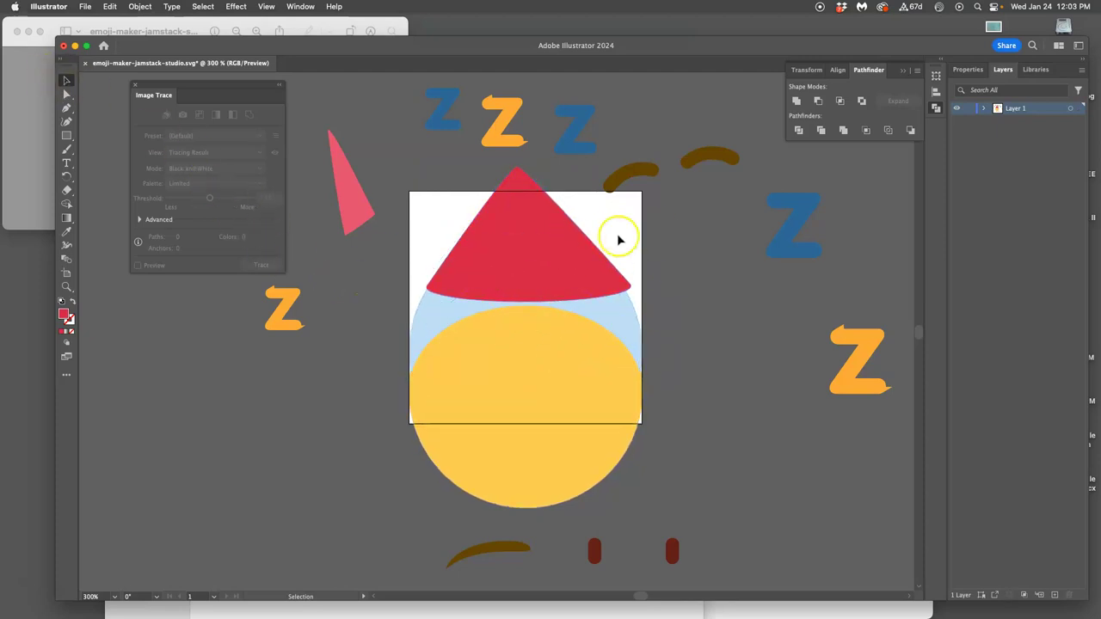
left_click_drag(572, 135, 530, 287)
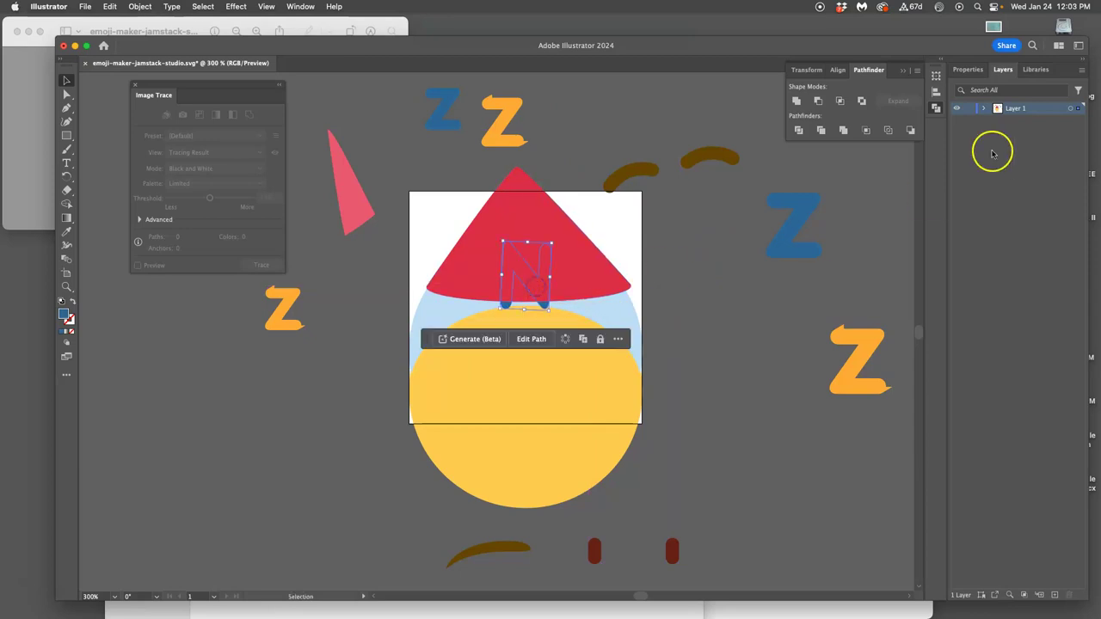
Move the N path to the top of Layer 1 so it sits in front of the hat.
left_click(983, 108)
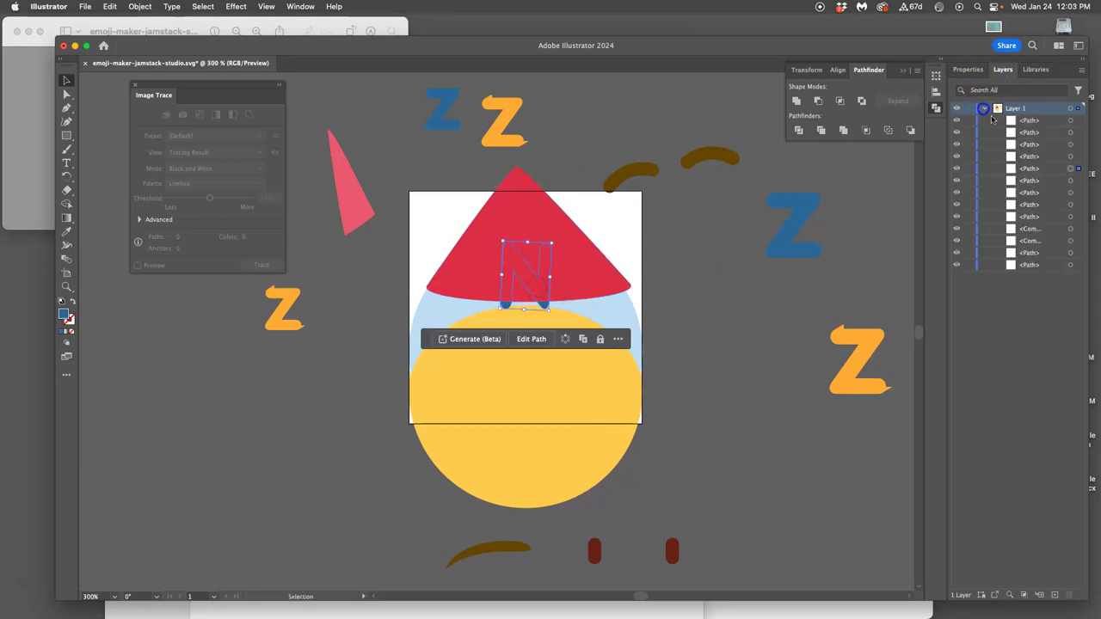
left_click(1036, 169)
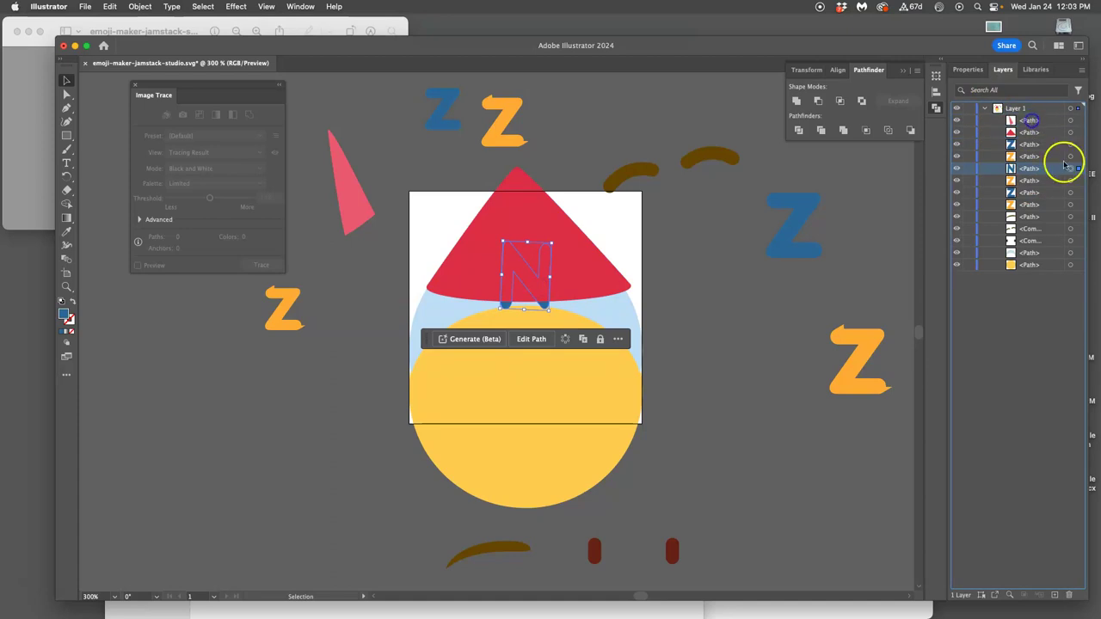
left_click_drag(1052, 115, 1051, 115)
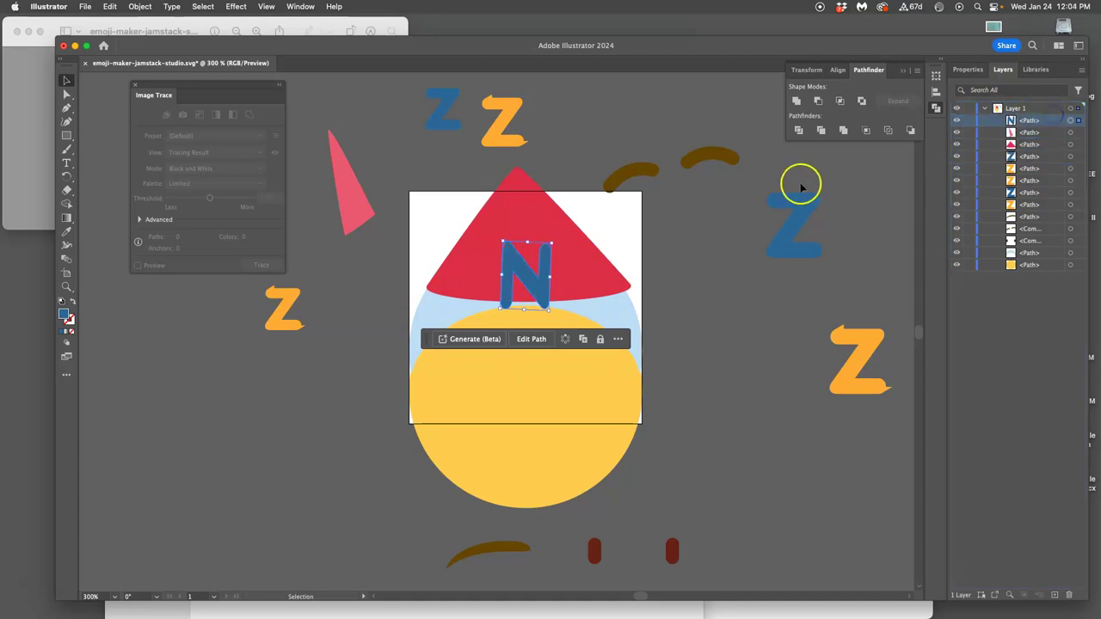
left_click(741, 250)
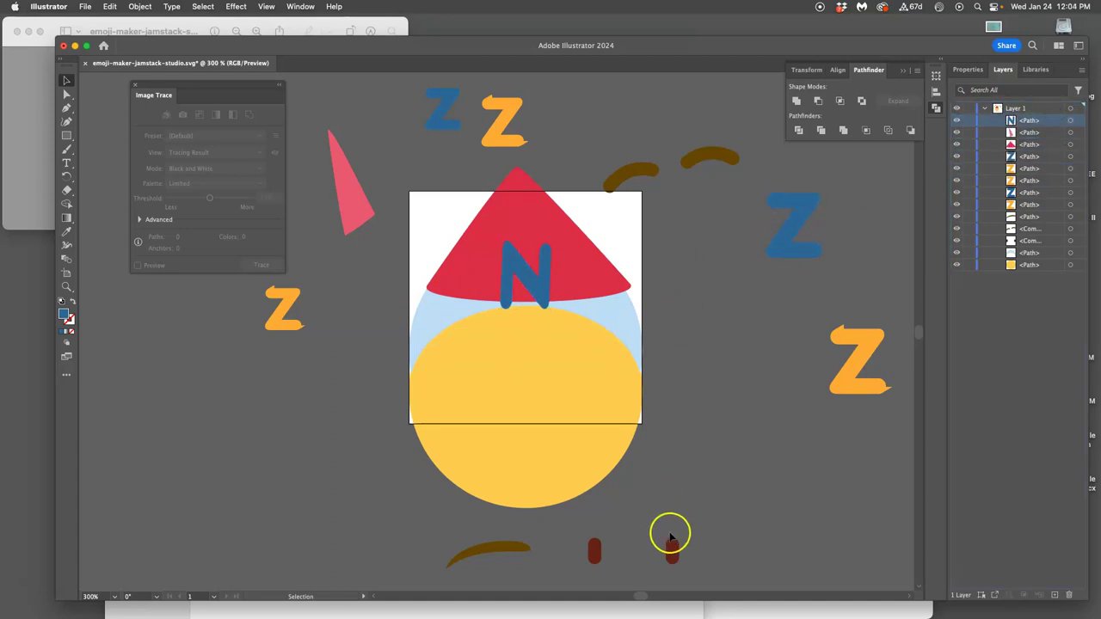
Place the eyes, mouth and eyebrows onto the yellow face.
left_click_drag(671, 546, 563, 363)
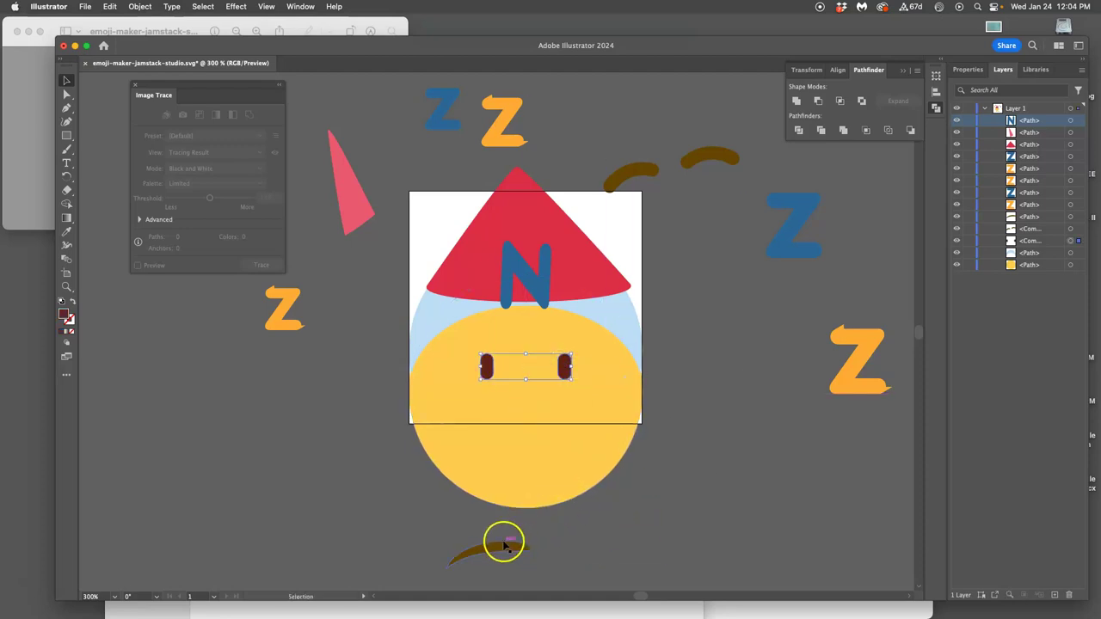
left_click_drag(504, 542, 538, 444)
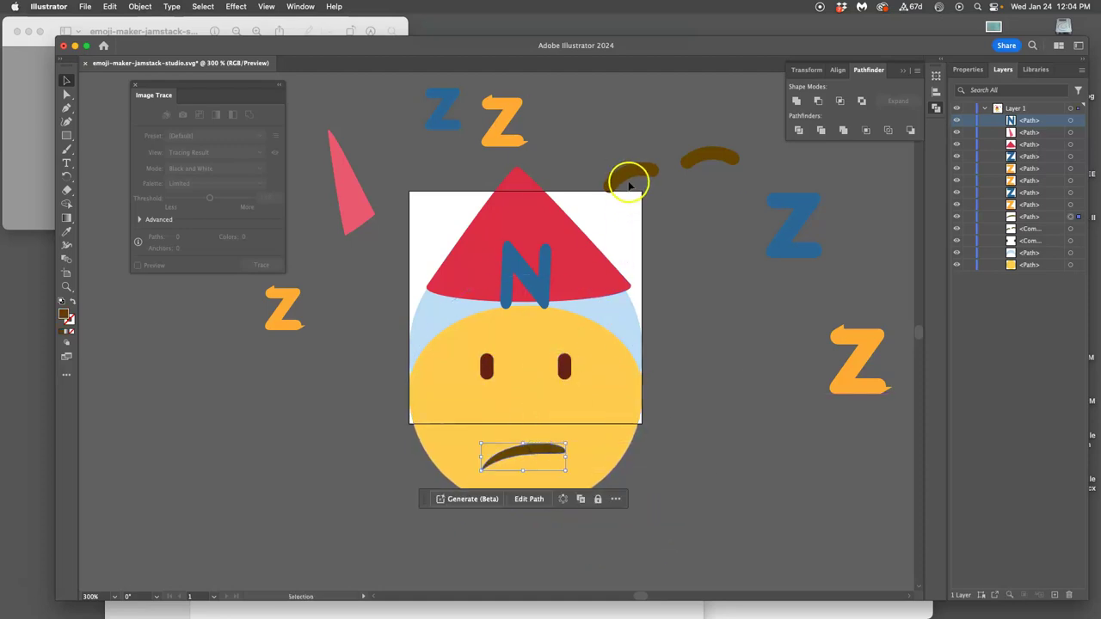
left_click_drag(634, 174, 483, 343)
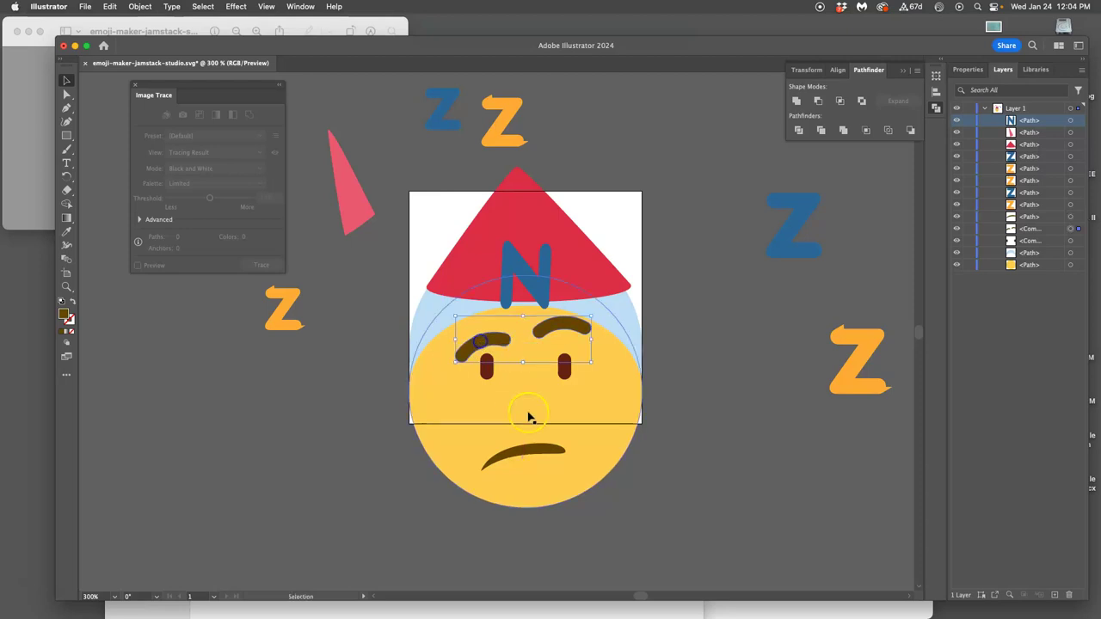
Fit the pink triangle onto the red hat, rotated and resized to match.
left_click_drag(367, 218, 529, 276)
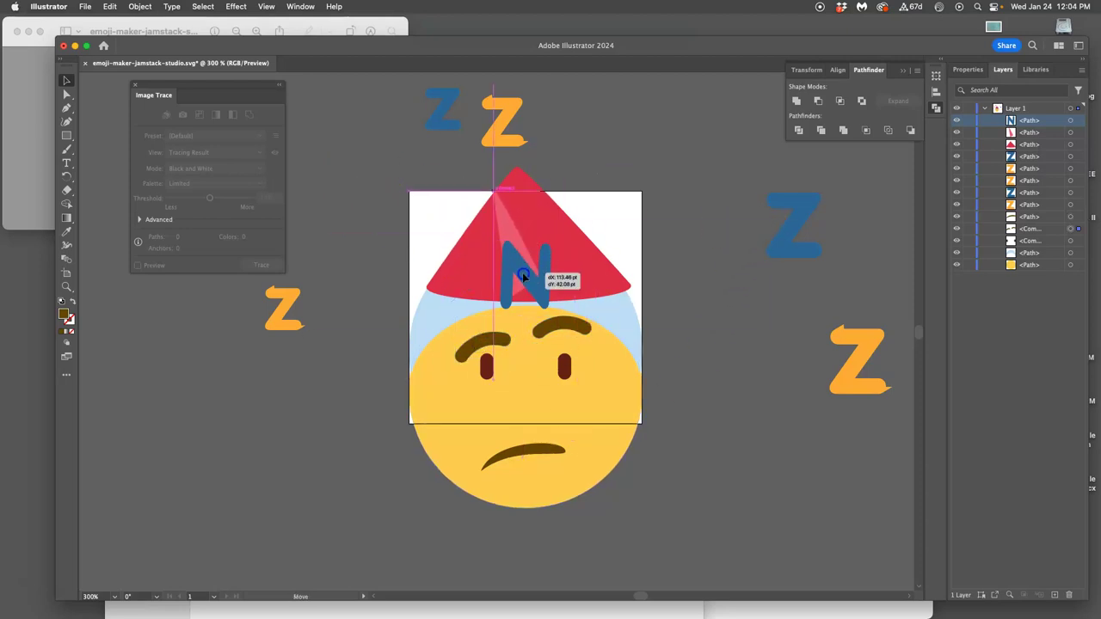
left_click_drag(550, 187, 560, 201)
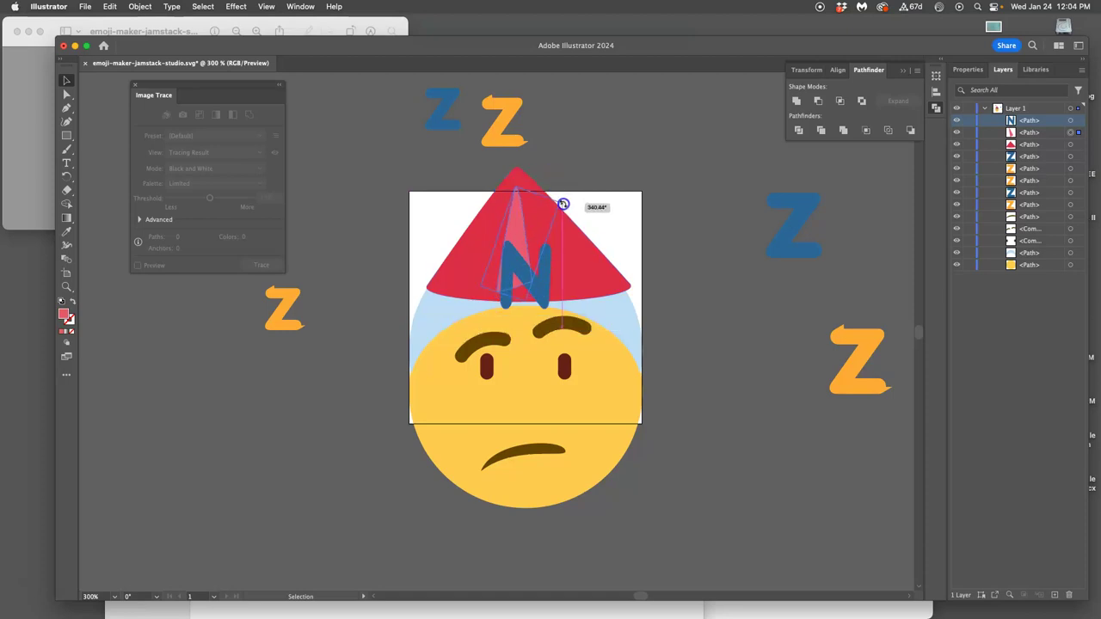
left_click_drag(528, 290, 556, 315)
left_click_drag(517, 183, 522, 183)
left_click_drag(534, 221, 526, 224)
left_click(678, 274)
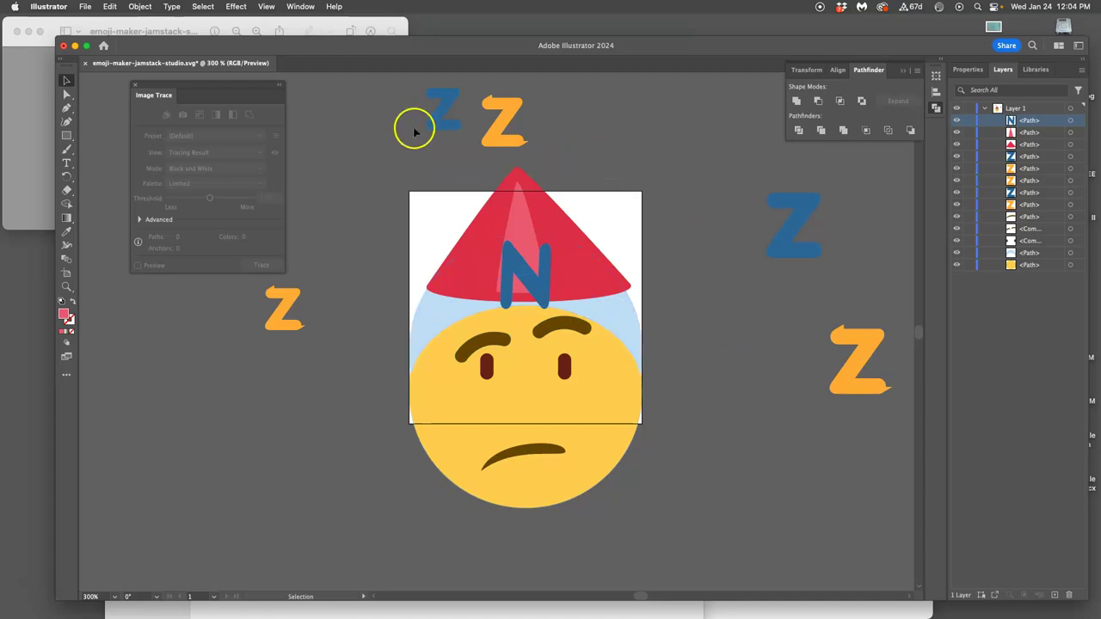
Save and close the emoji SVG, then quit Illustrator.
left_click(85, 66)
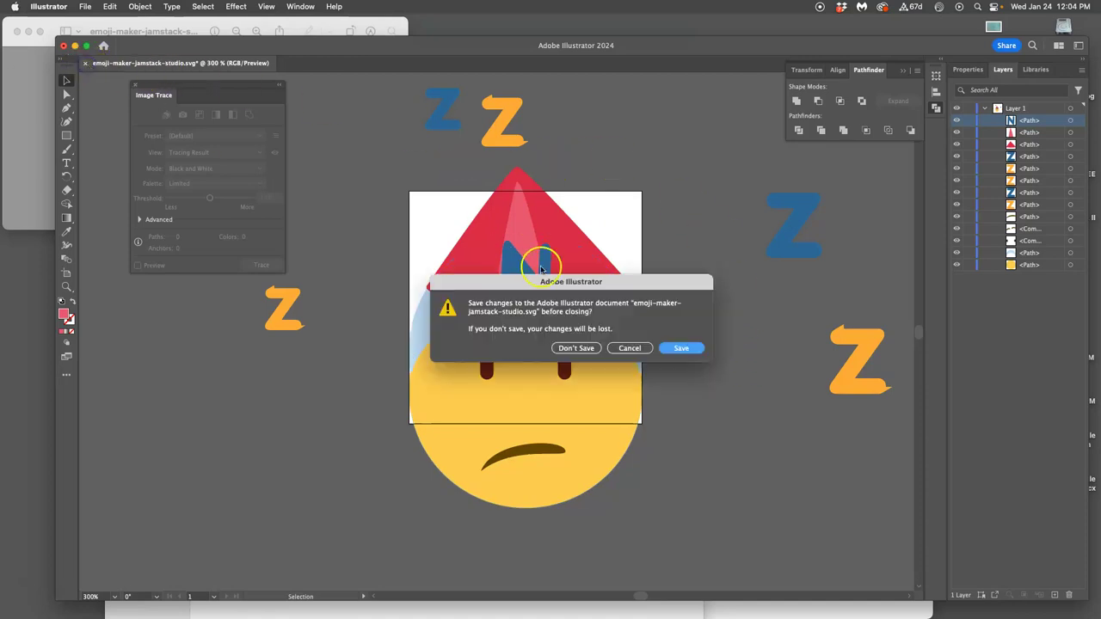
left_click(680, 347)
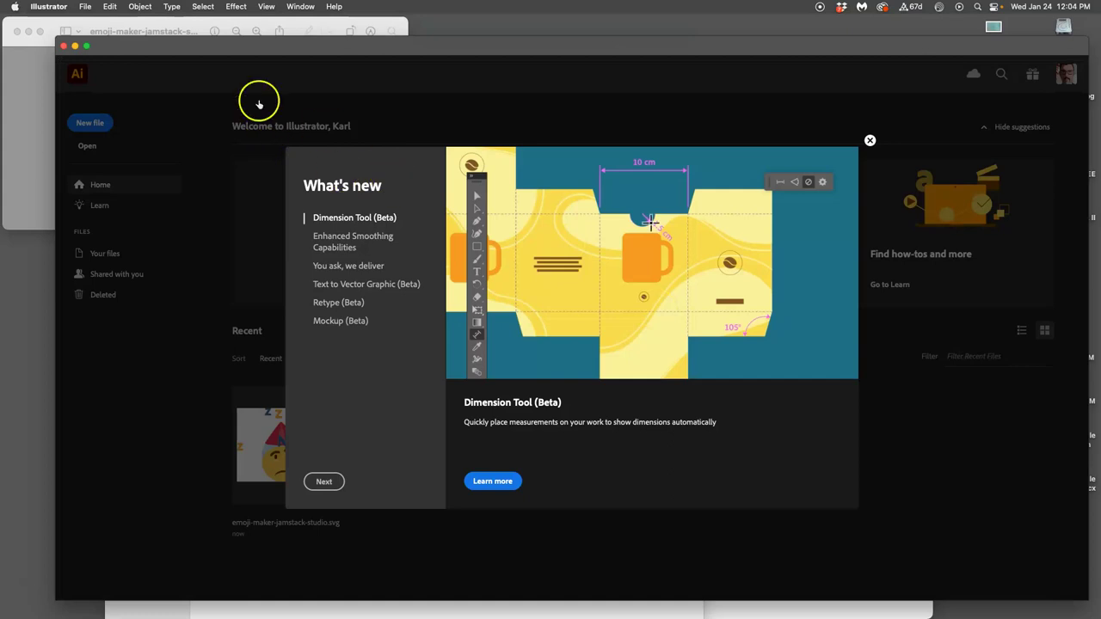
left_click(63, 46)
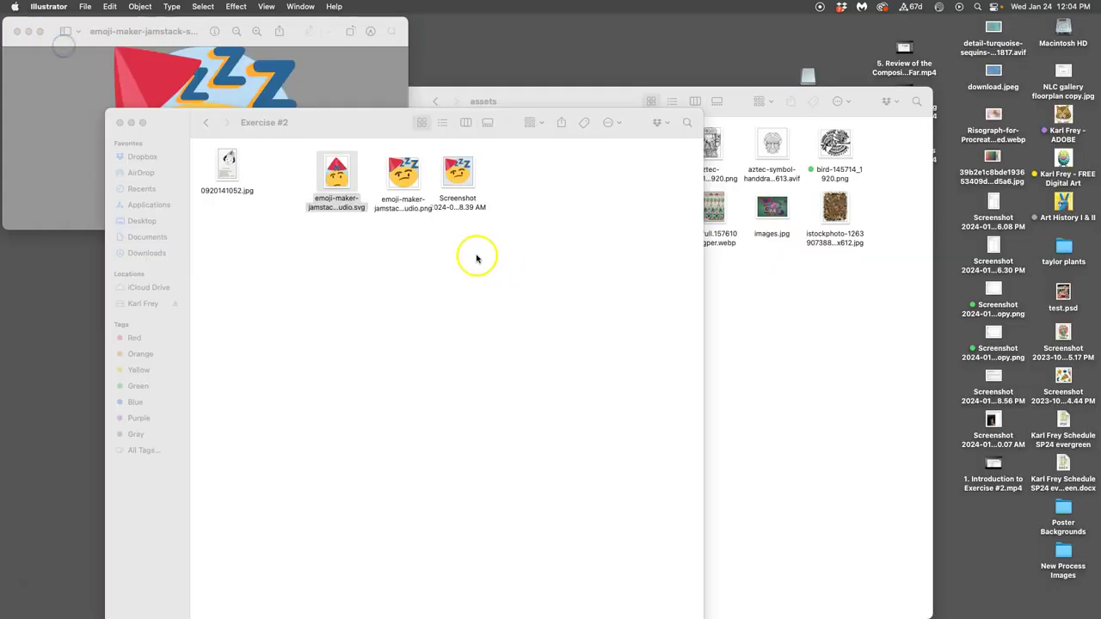
left_click(476, 258)
double_click(339, 182)
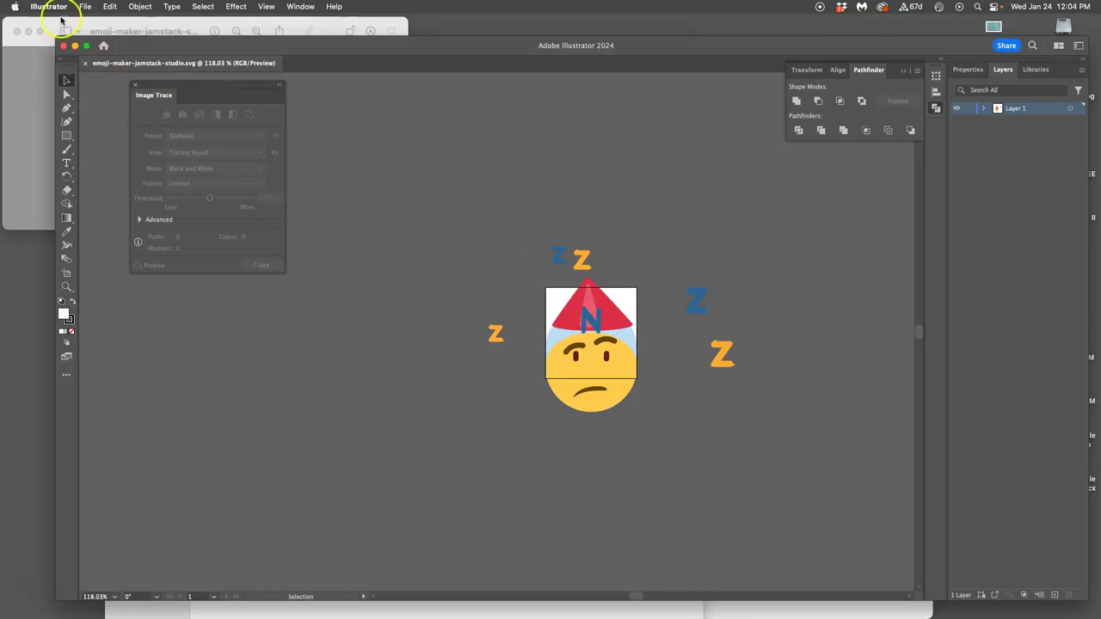
left_click(57, 8)
left_click(69, 123)
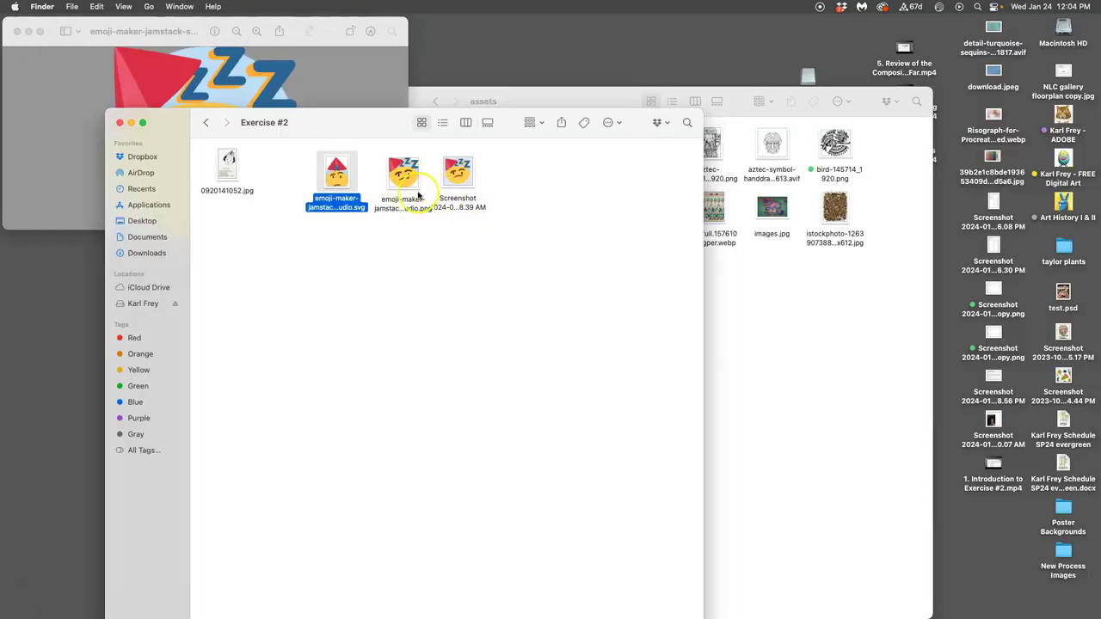
Open the emoji screenshot from Exercise #2 with Adobe Photoshop 2024.
left_click(486, 253)
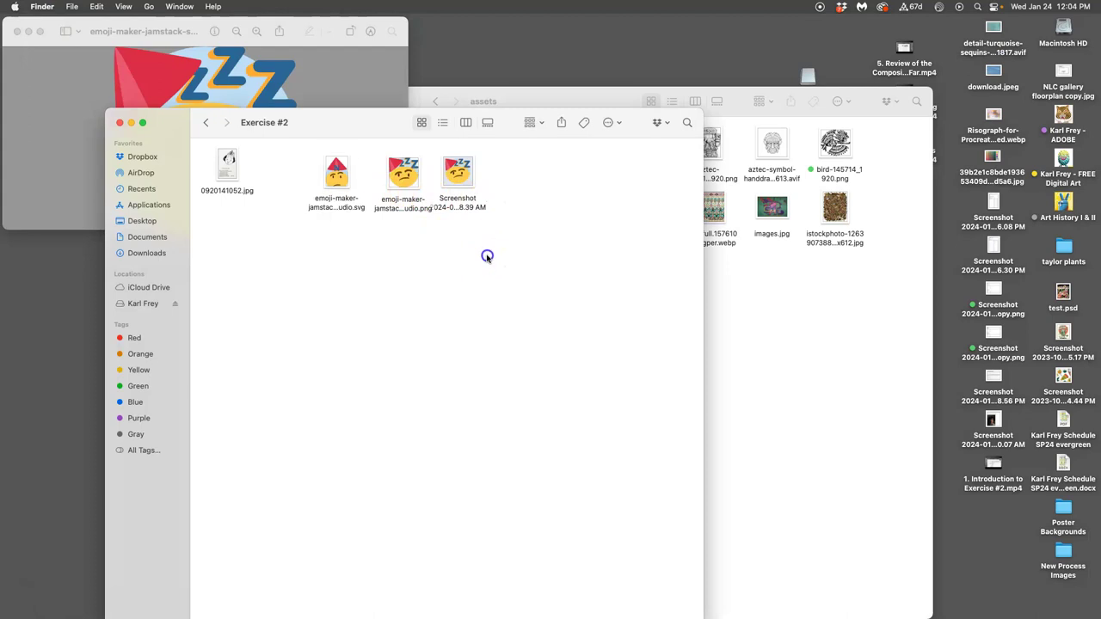
left_click_drag(460, 177, 463, 192)
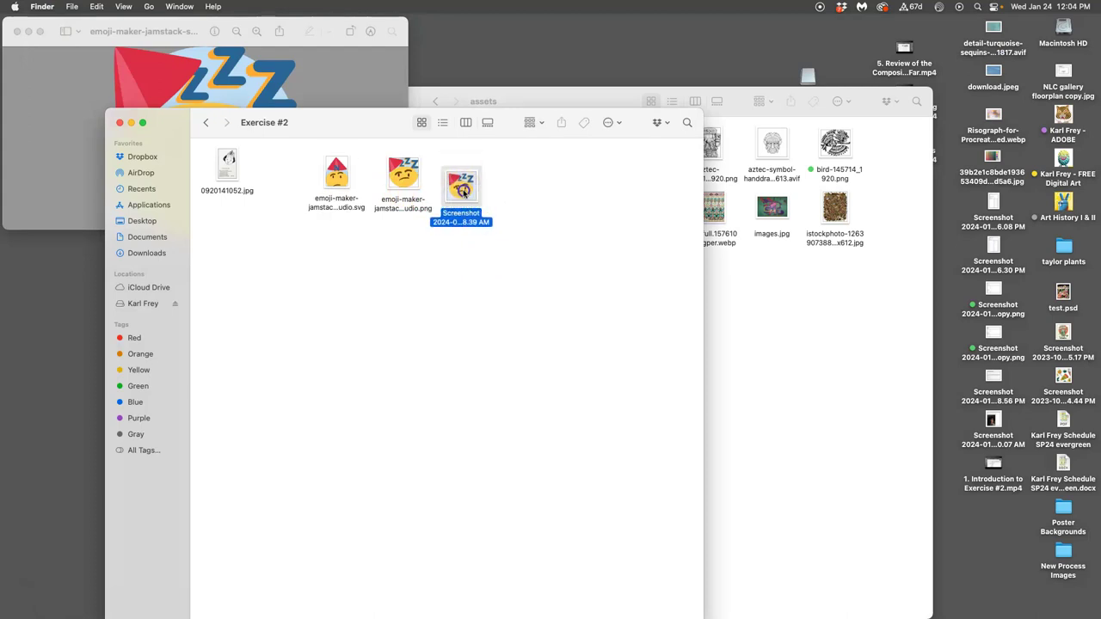
right_click(461, 183)
mouse_move(593, 207)
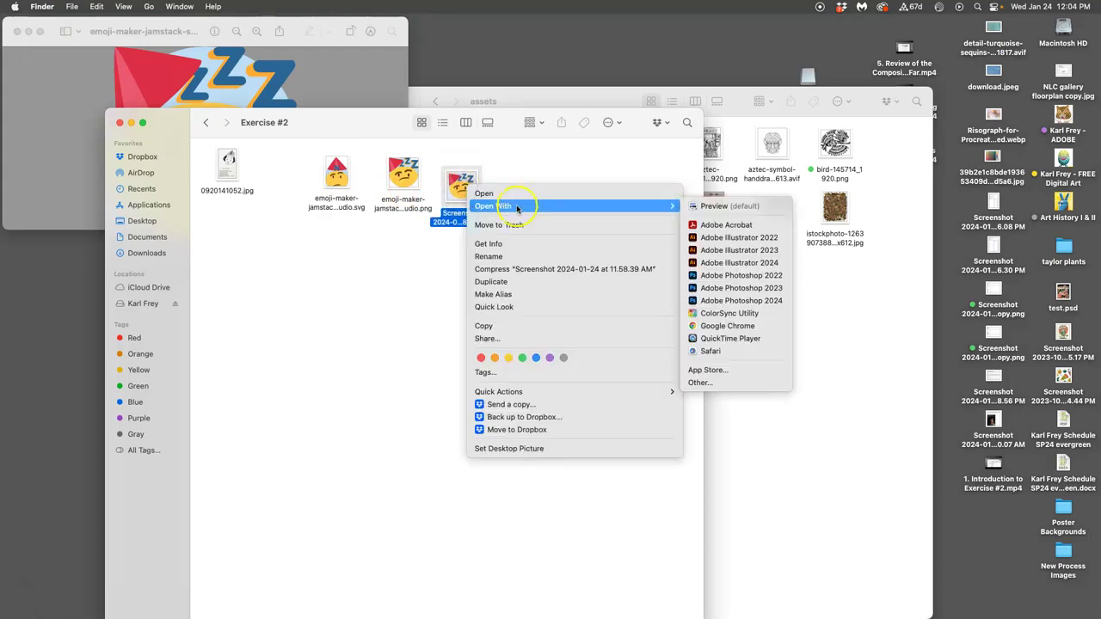
left_click(769, 301)
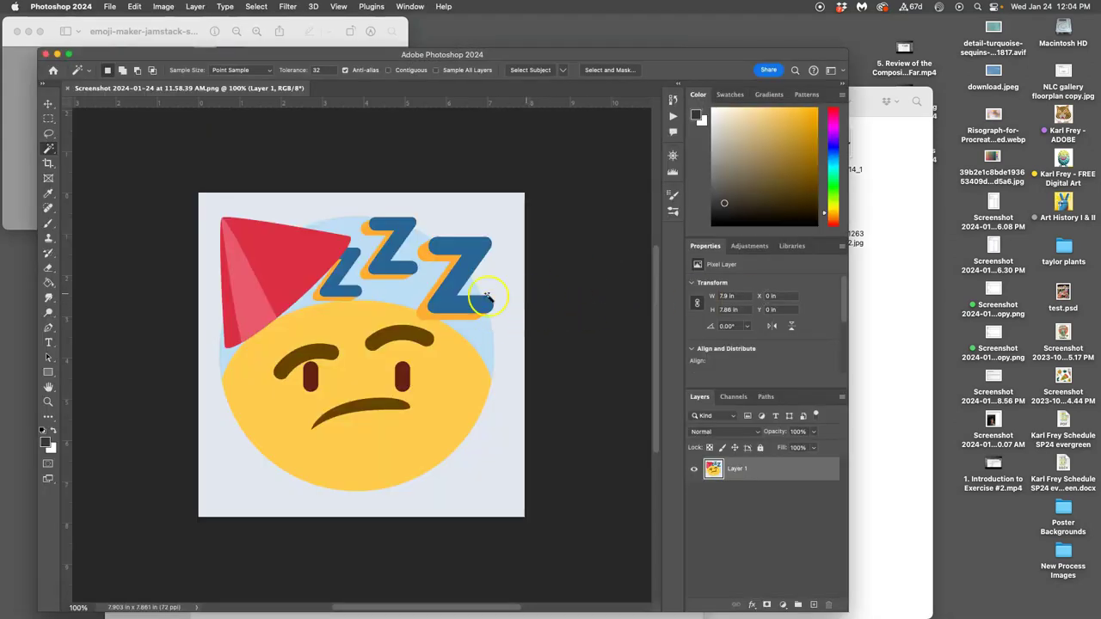
mouse_move(7, 112)
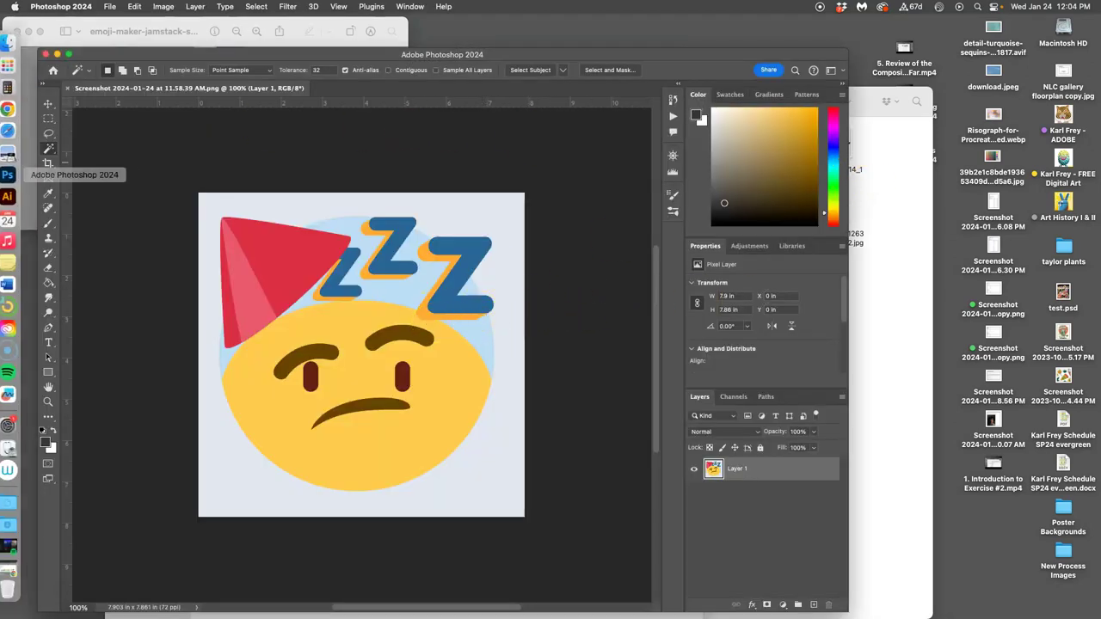
Save the edits to the Exercise #1 Line Art Jumble discussion in Canvas.
left_click(17, 110)
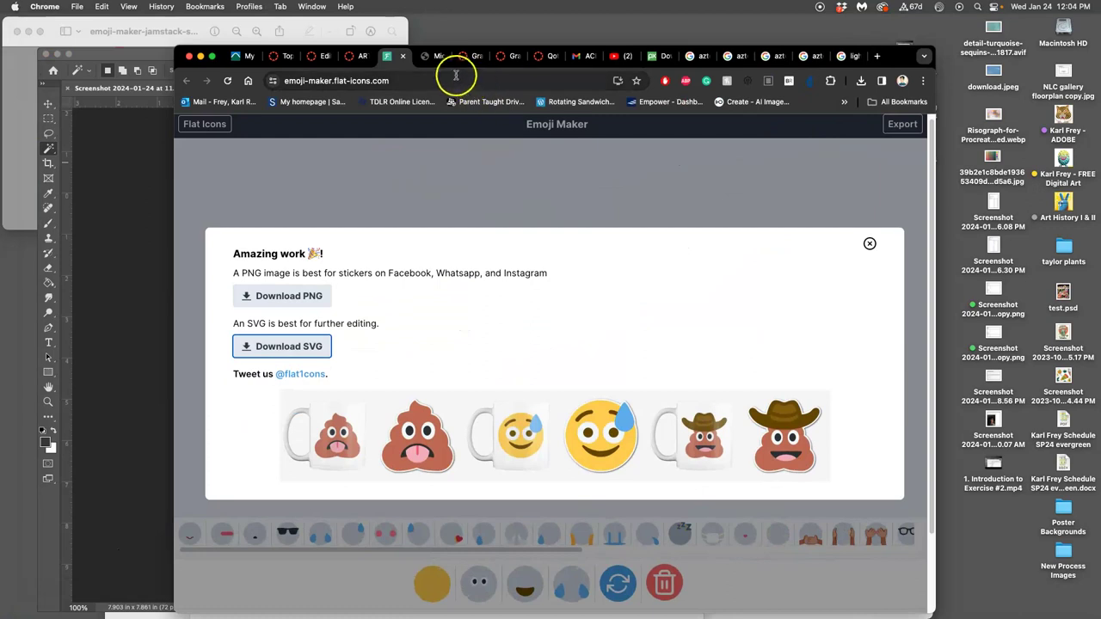
left_click(322, 58)
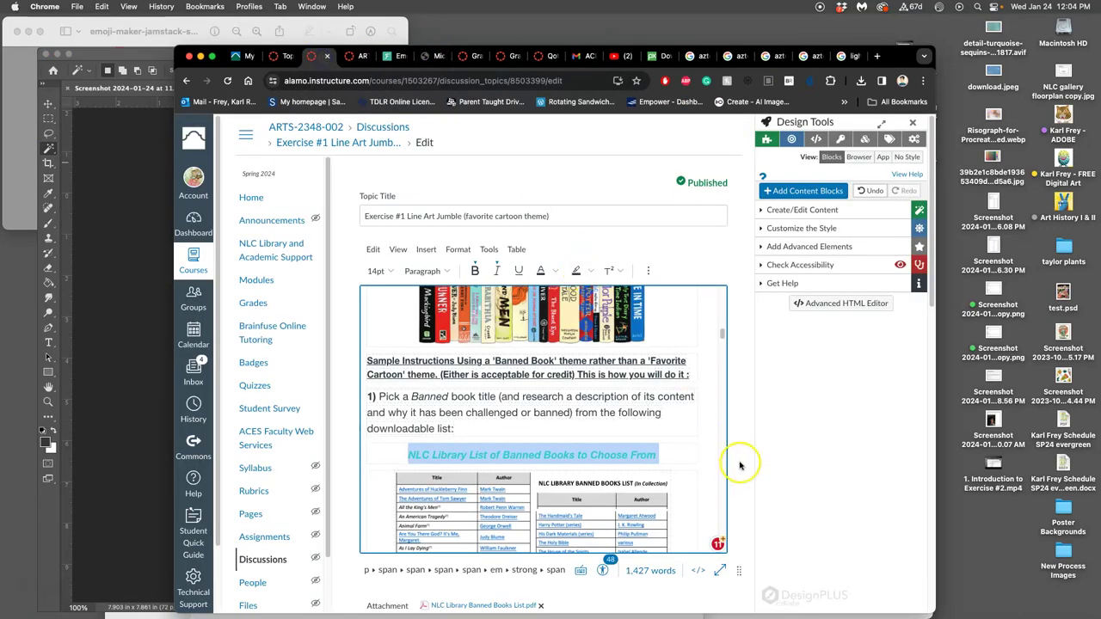
scroll(688, 469, "down", 10)
left_click(710, 568)
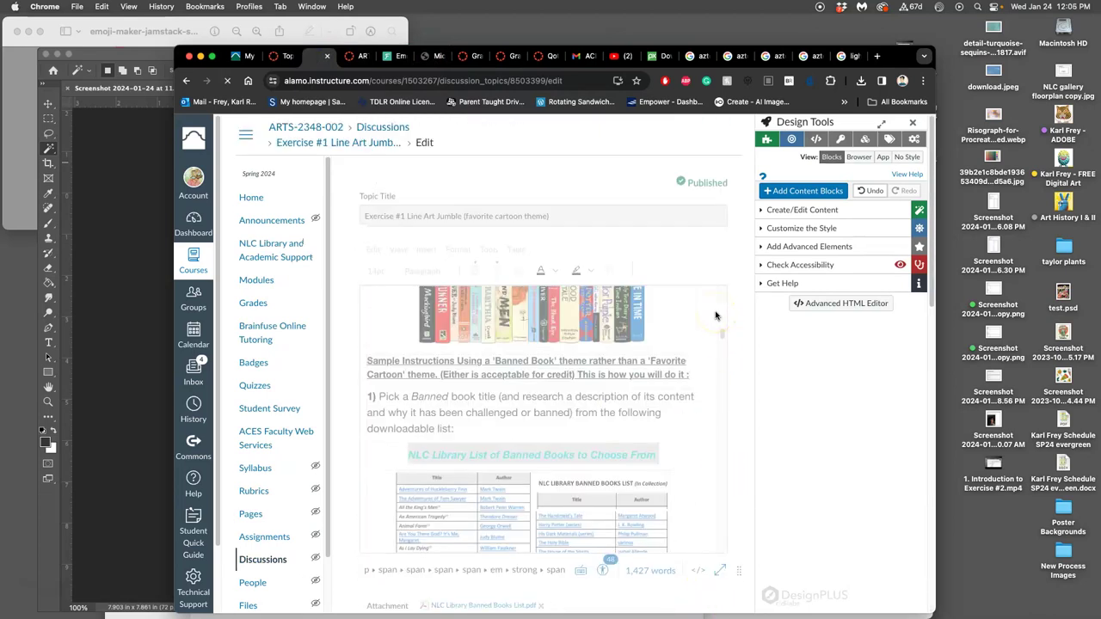
Review the emoji assignment discussion, then return to the emoji screenshot in Photoshop.
scroll(667, 366, "down", 10)
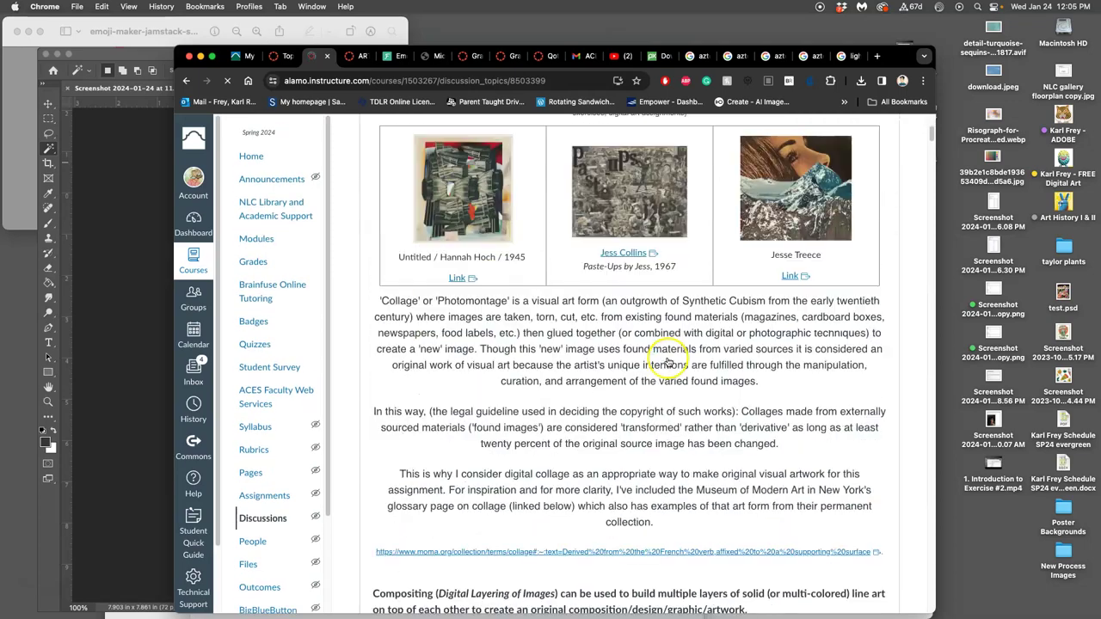
left_click(284, 55)
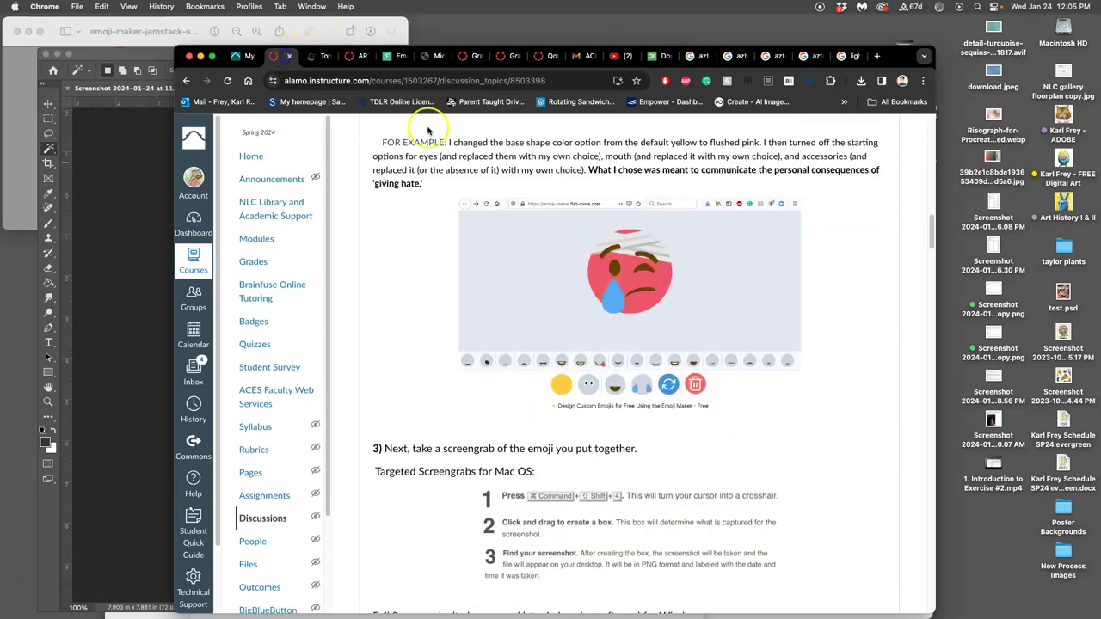
scroll(725, 315, "down", 1)
scroll(725, 316, "down", 7)
scroll(725, 315, "up", 4)
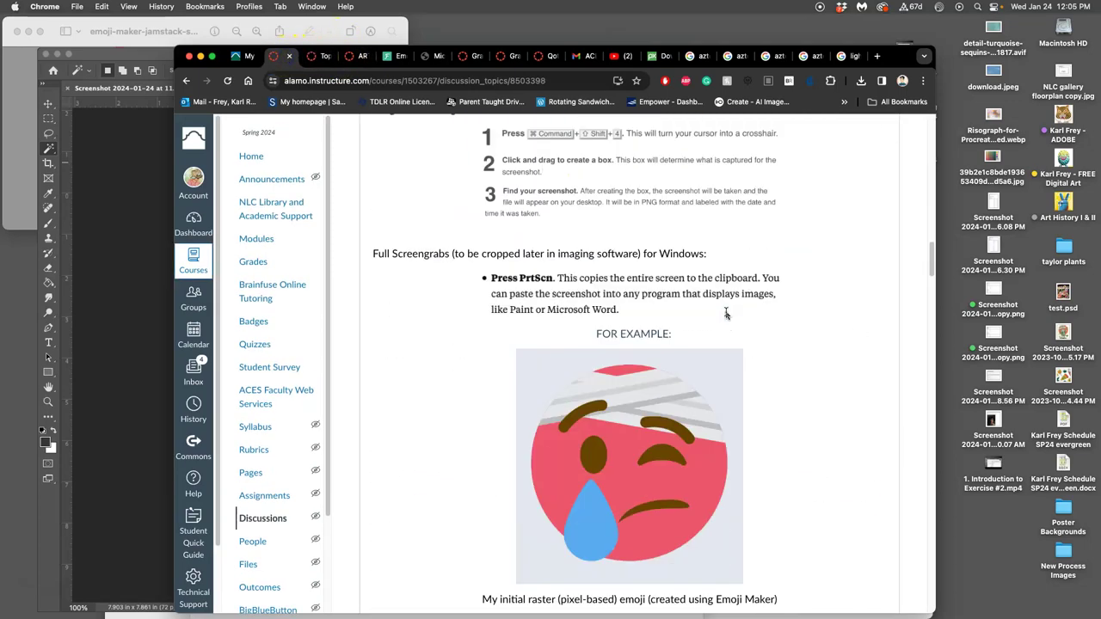
scroll(725, 316, "down", 10)
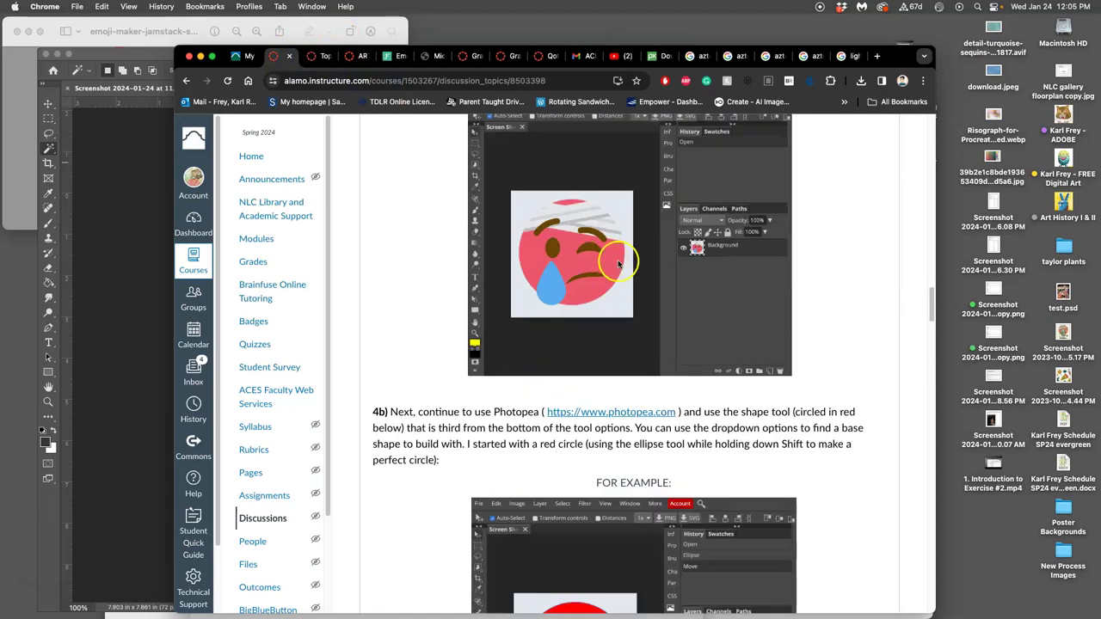
scroll(616, 270, "down", 5)
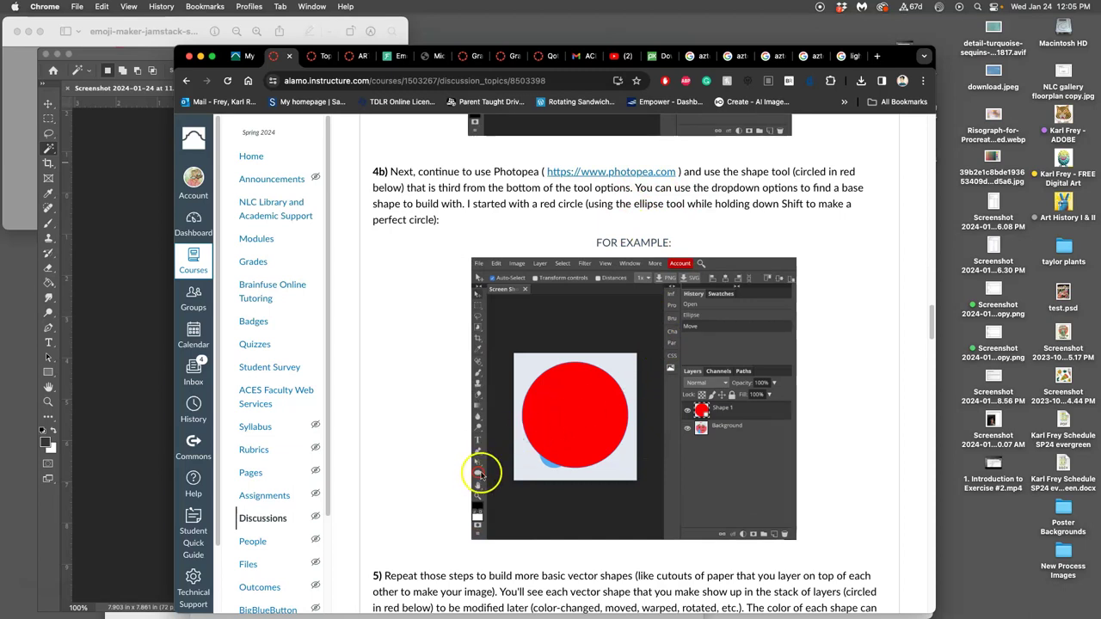
left_click(122, 308)
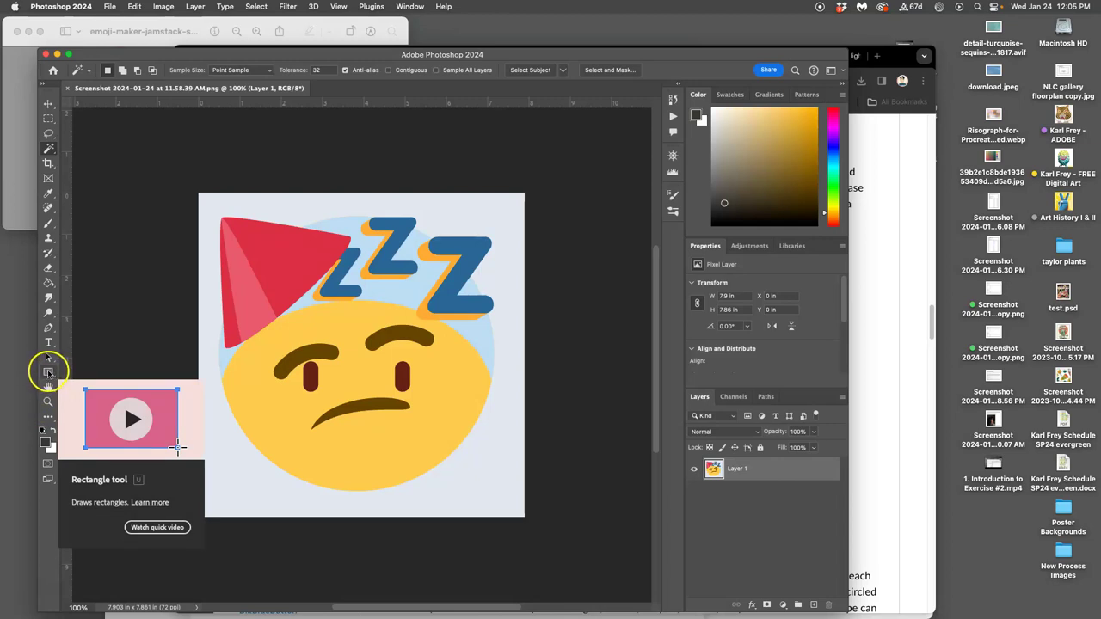
Select the Ellipse Tool and draw two trial circles over the face, removing both.
left_click(52, 377)
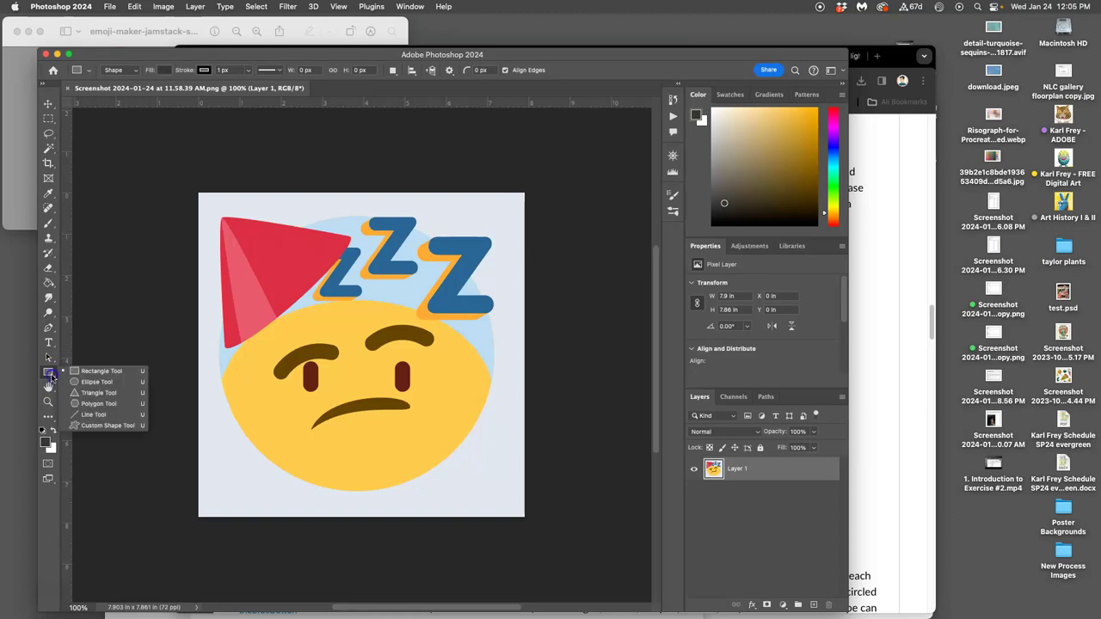
left_click(102, 381)
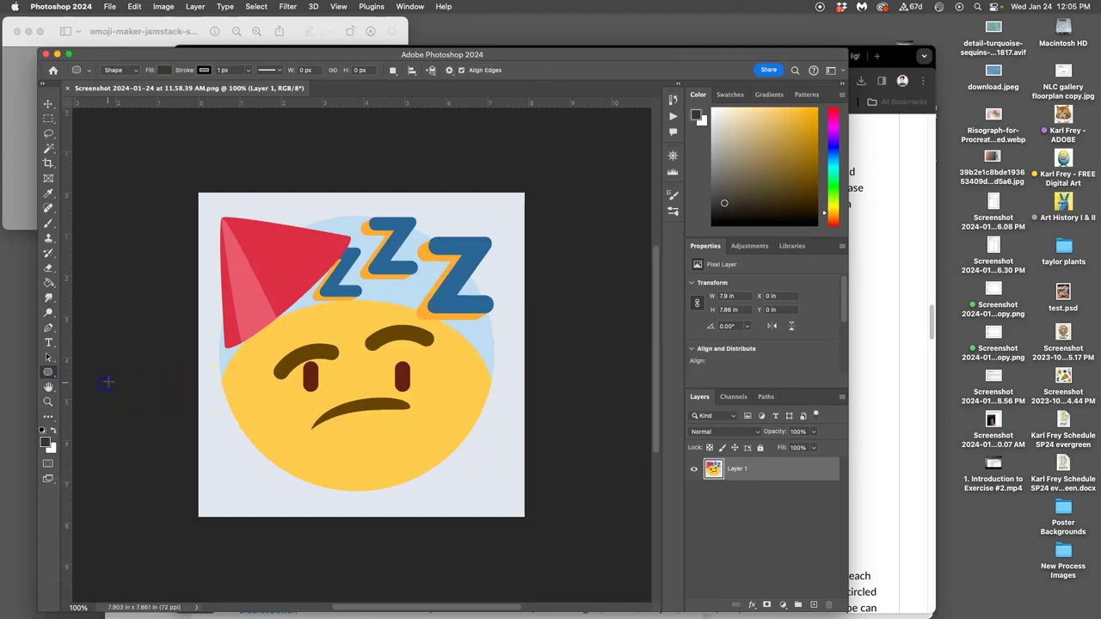
left_click_drag(224, 209, 499, 497)
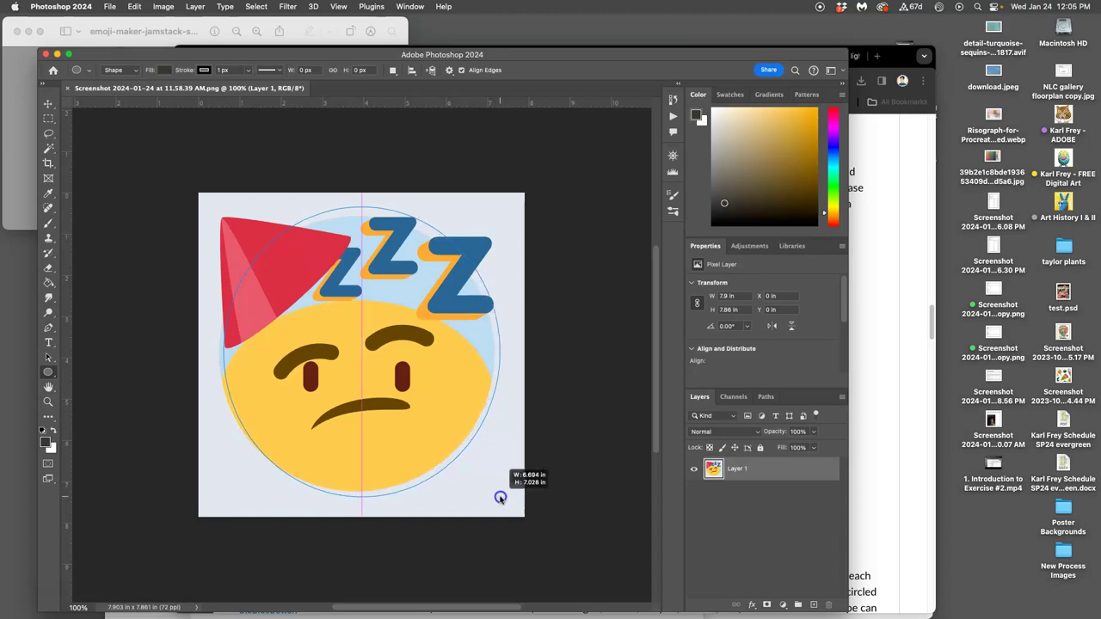
left_click_drag(500, 497, 500, 496)
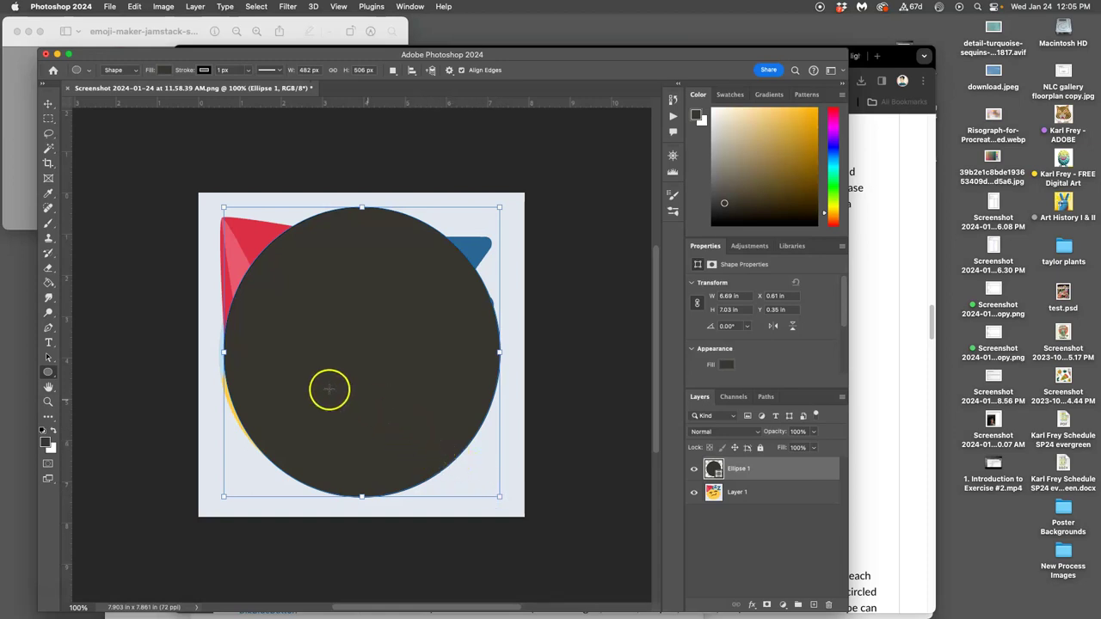
left_click_drag(222, 353, 214, 354)
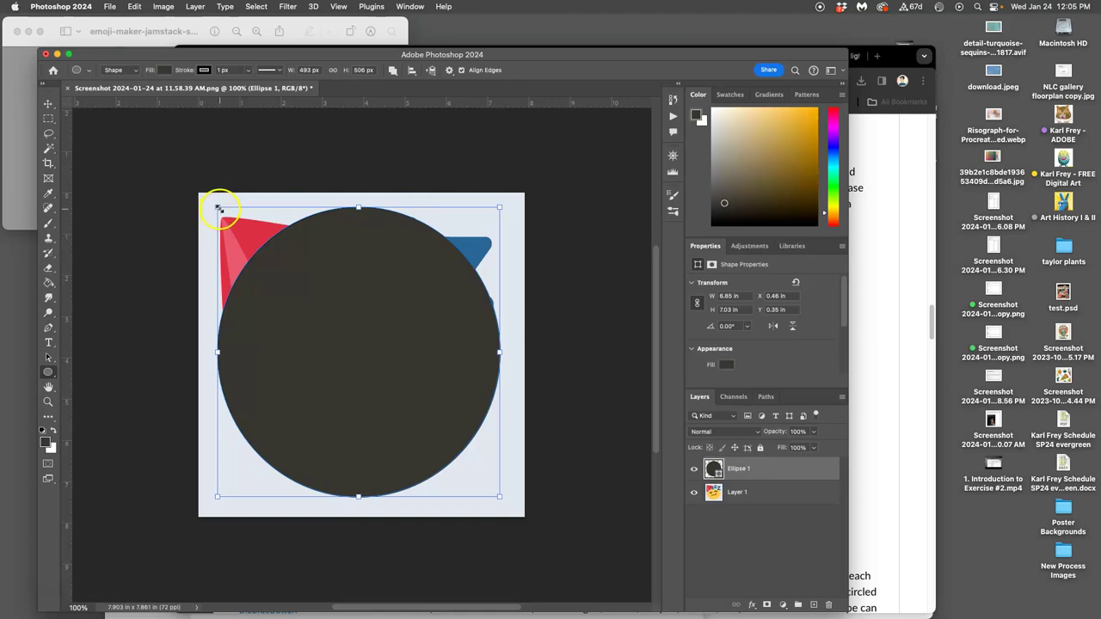
left_click_drag(217, 208, 260, 252)
key("BackSpace")
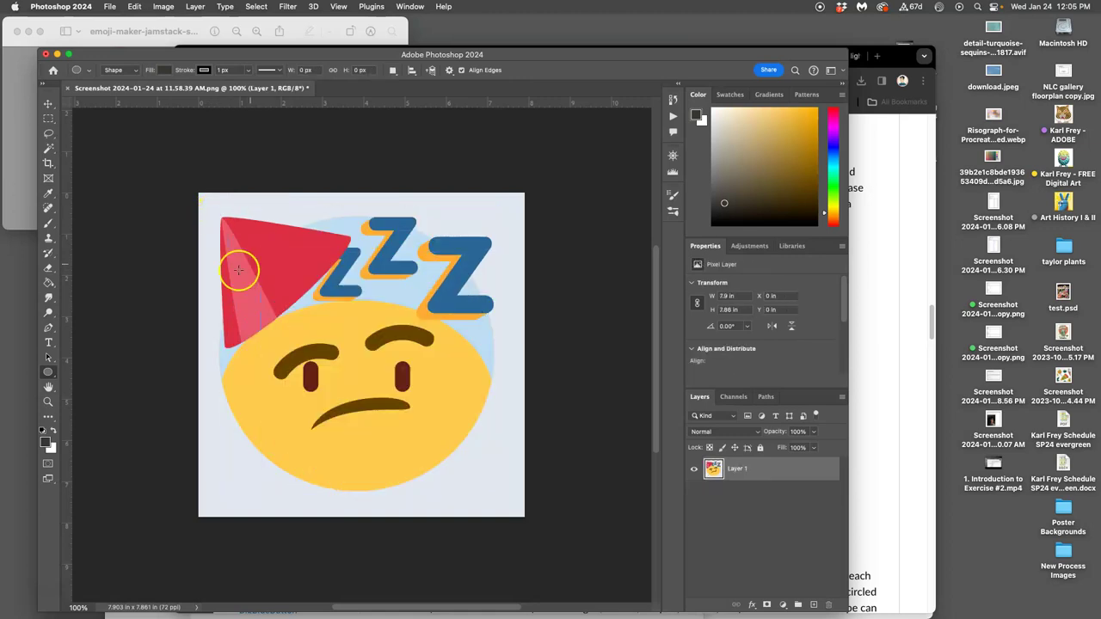
left_click(49, 373)
left_click_drag(215, 212, 459, 491)
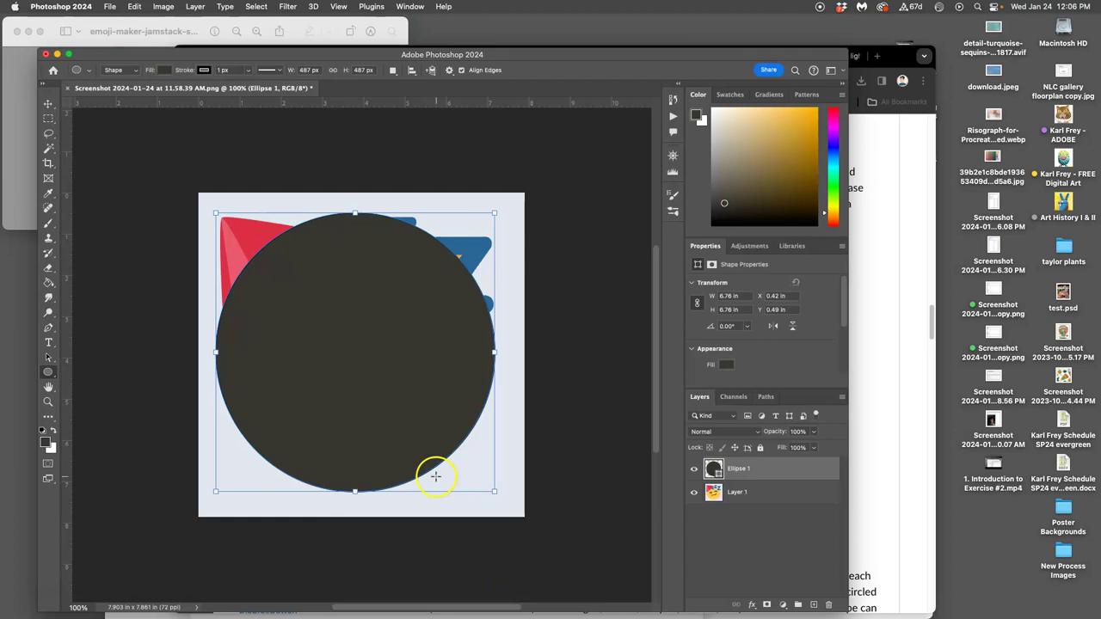
key("super+z")
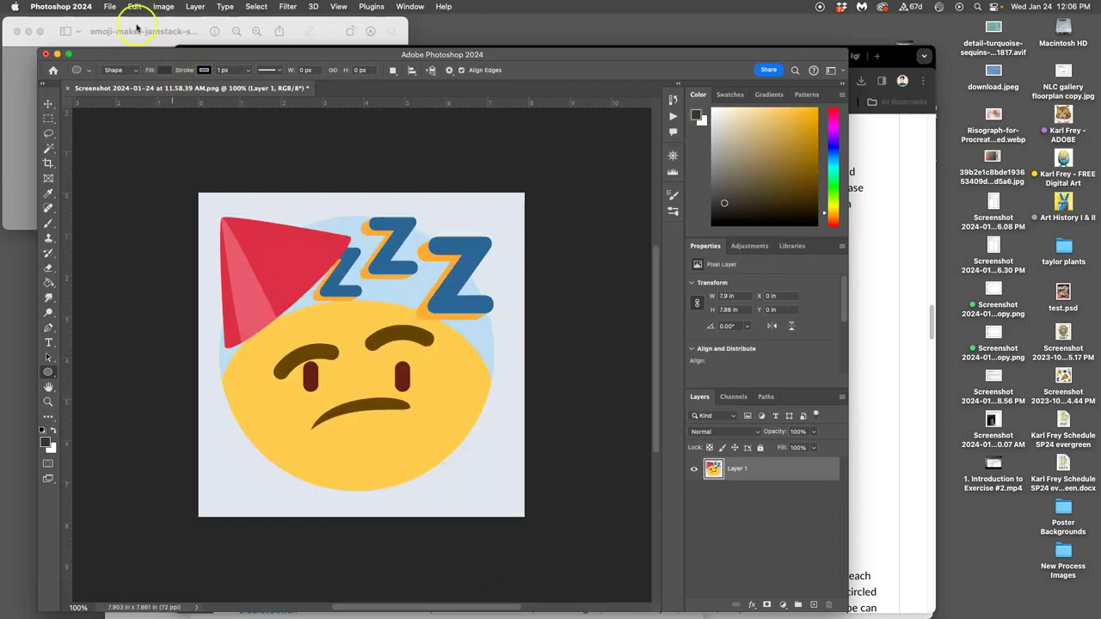
In Image Size, set Width to 10 inches and Resolution to 350 Pixels/Inch.
left_click(162, 6)
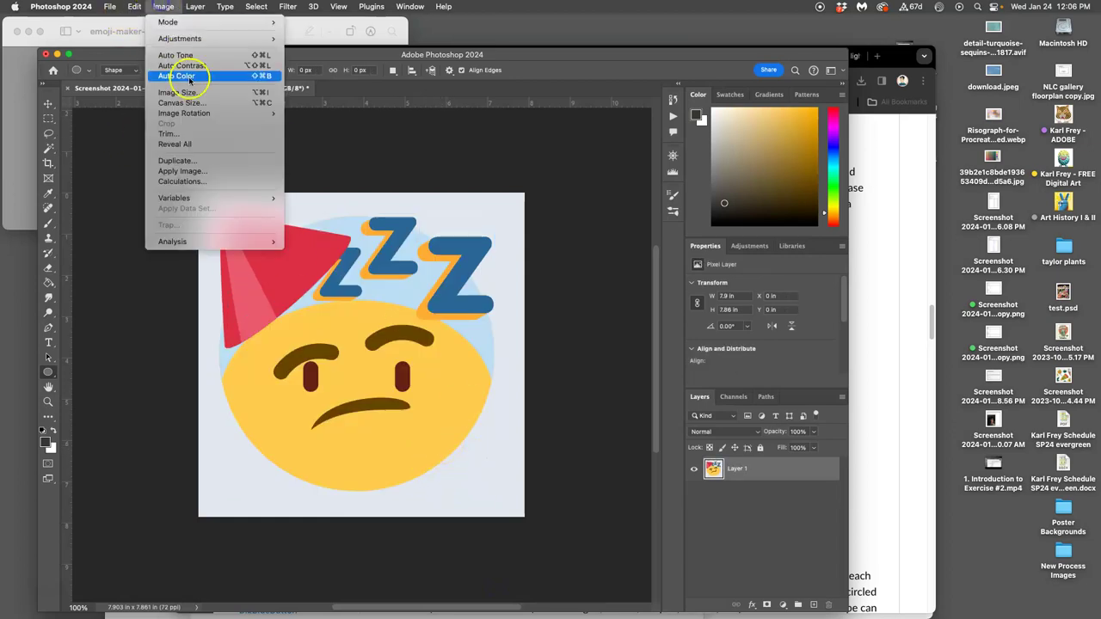
left_click(181, 92)
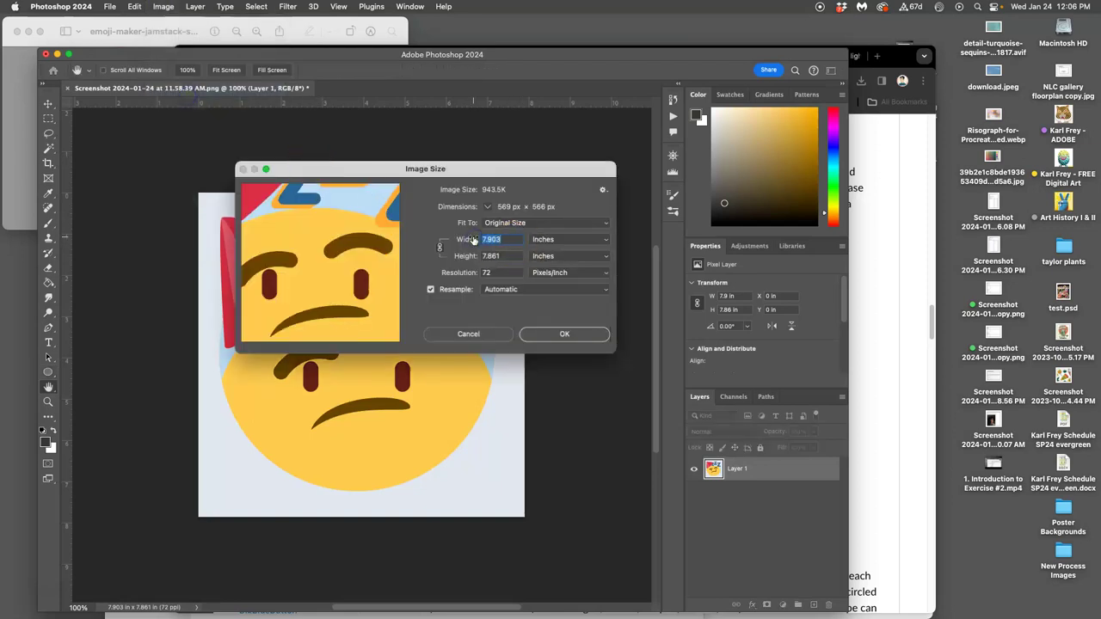
type("10")
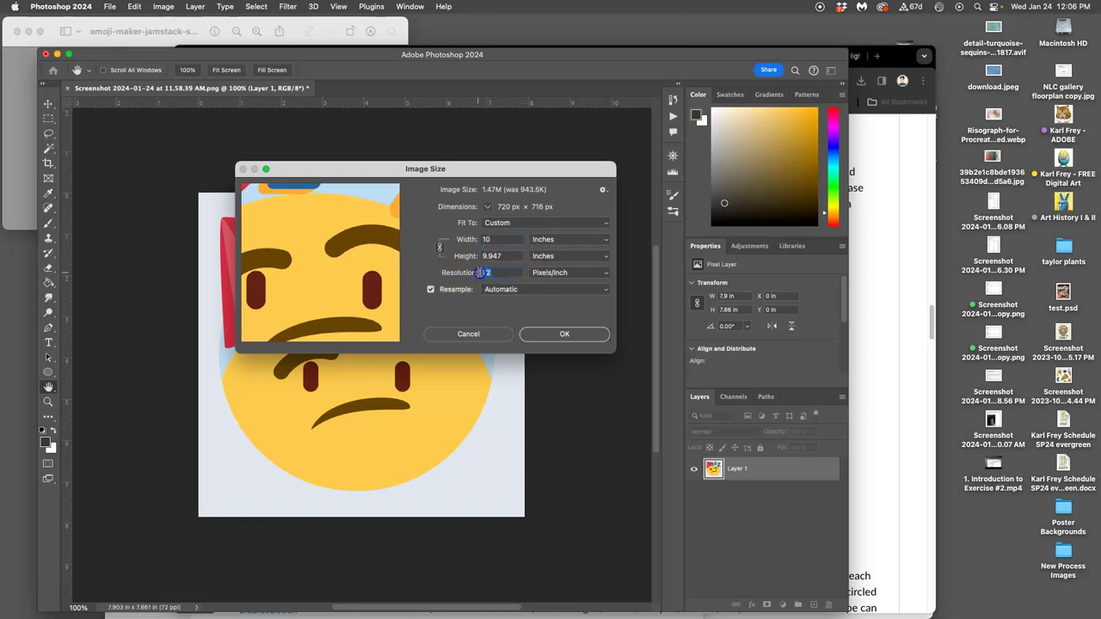
type("350")
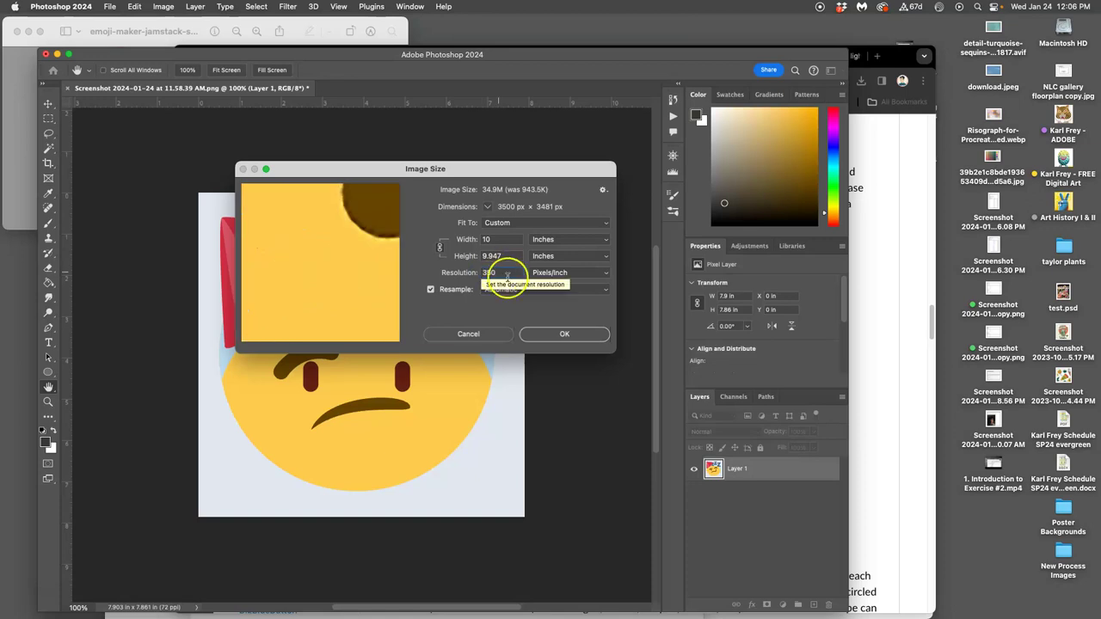
left_click(563, 334)
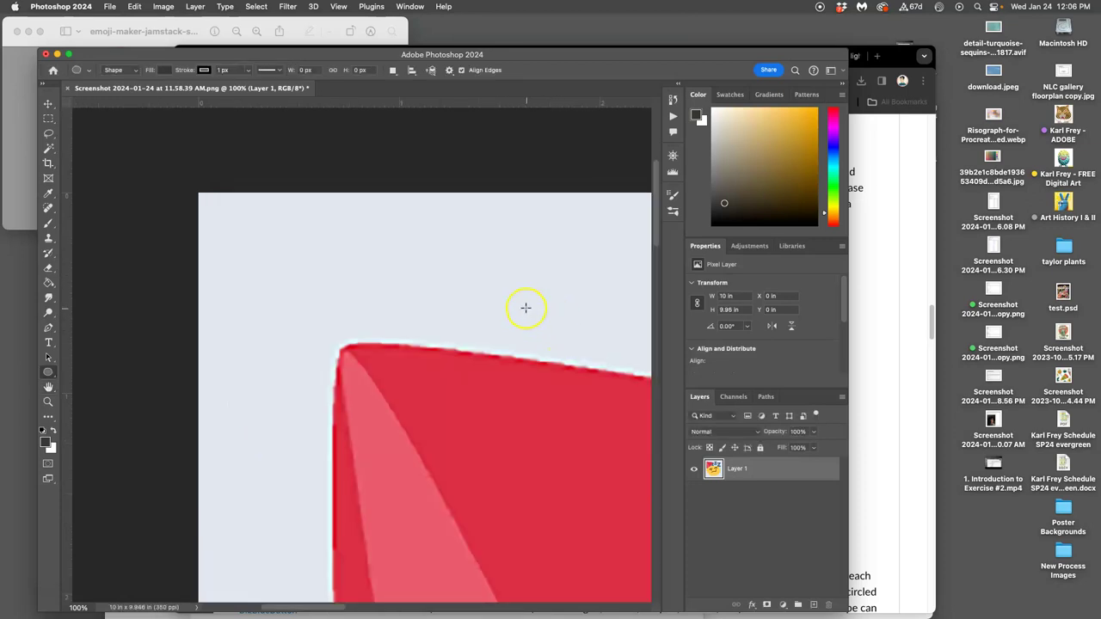
Zoom in to 500% to check the edge, then zoom out to 12.5% to see the whole emoji.
key("super+equal")
key("super+equal")
key("super+equal")
key("super+equal")
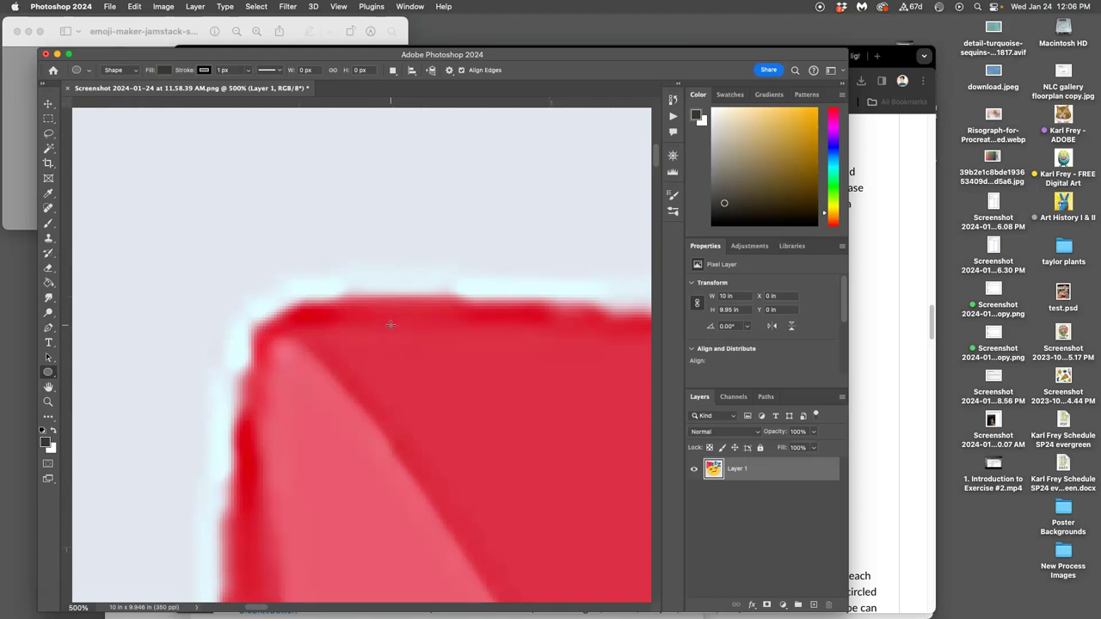
key("super+minus")
key("super+minus")
key("super+minus")
key("super+minus")
key("super+minus")
key("super+minus")
key("super+minus")
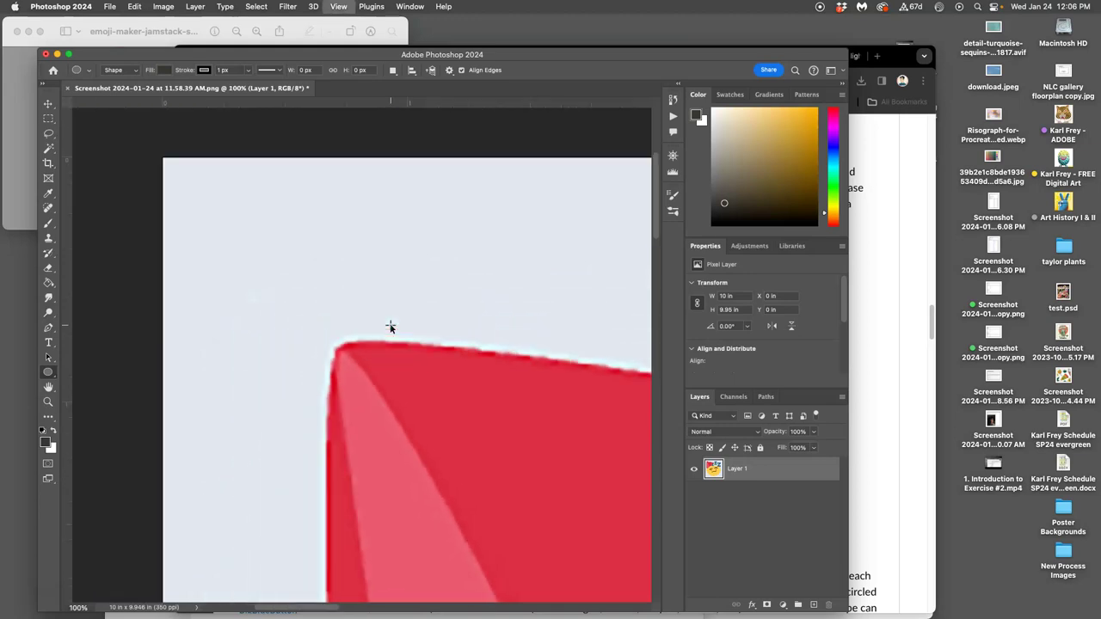
scroll(406, 296, "down", 5)
key("super+minus")
key("super+minus")
key("super+minus")
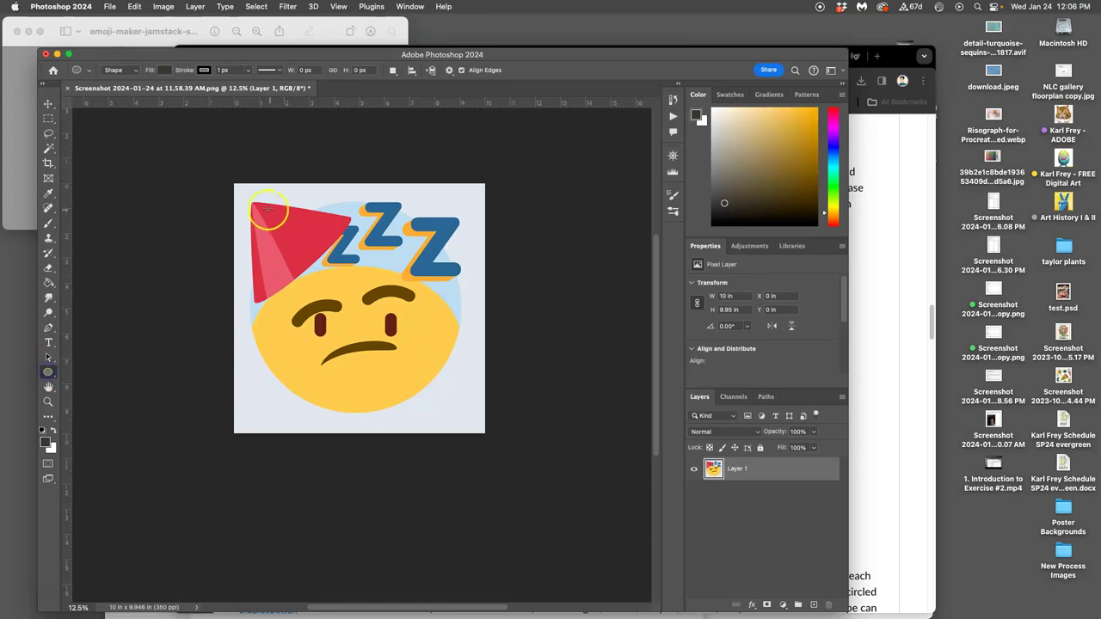
Draw a large circle shape over the face and fill it tan #dcb86f.
left_click_drag(254, 195, 471, 415)
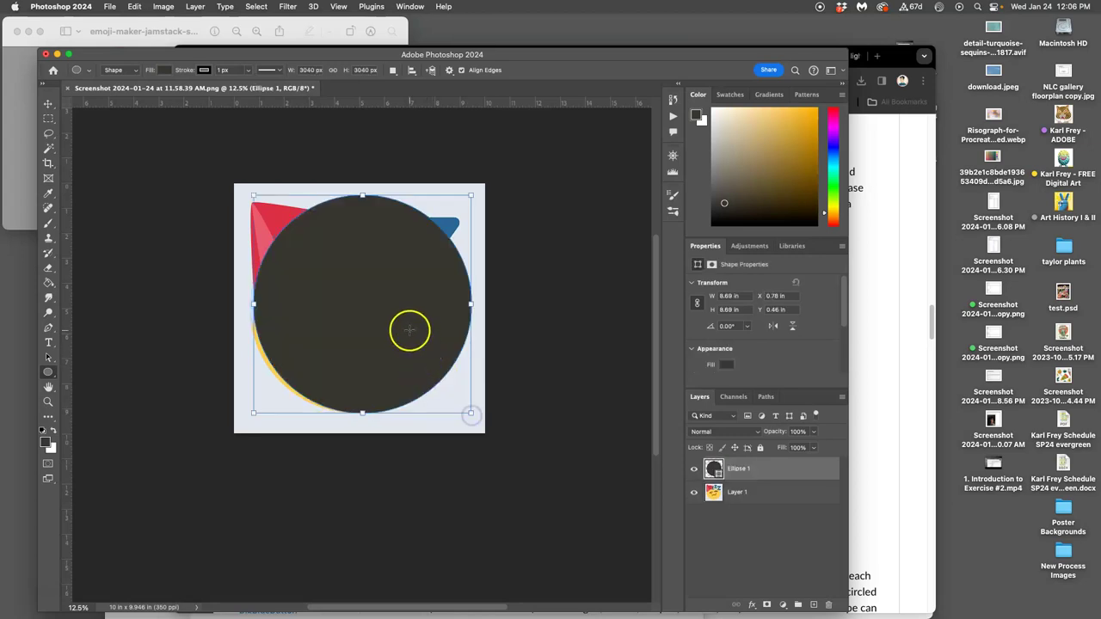
left_click(48, 104)
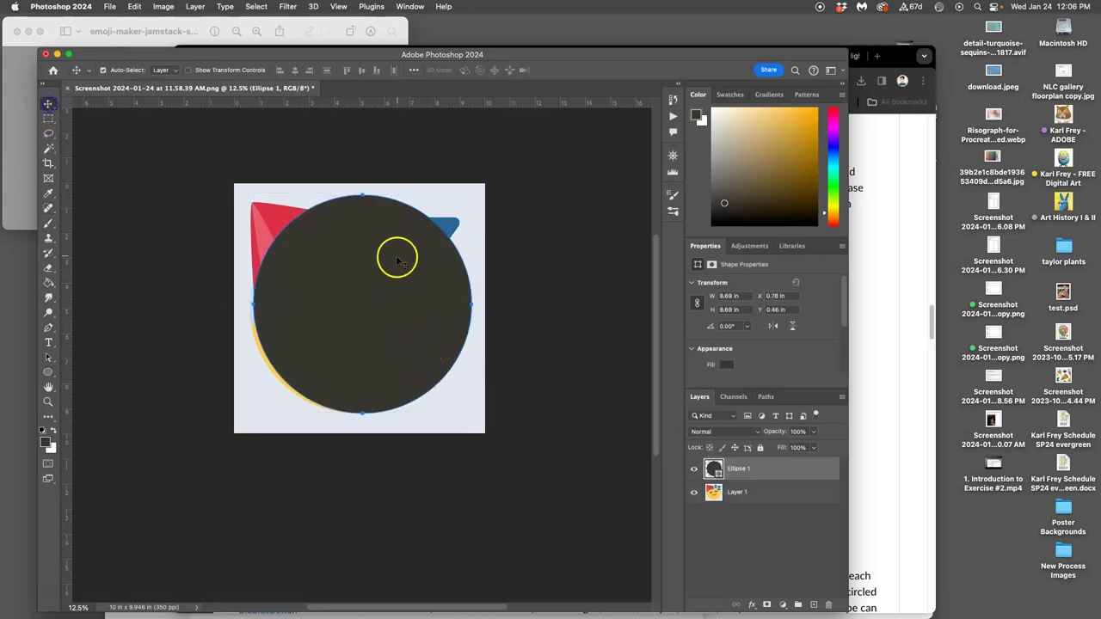
left_click_drag(398, 261, 391, 272)
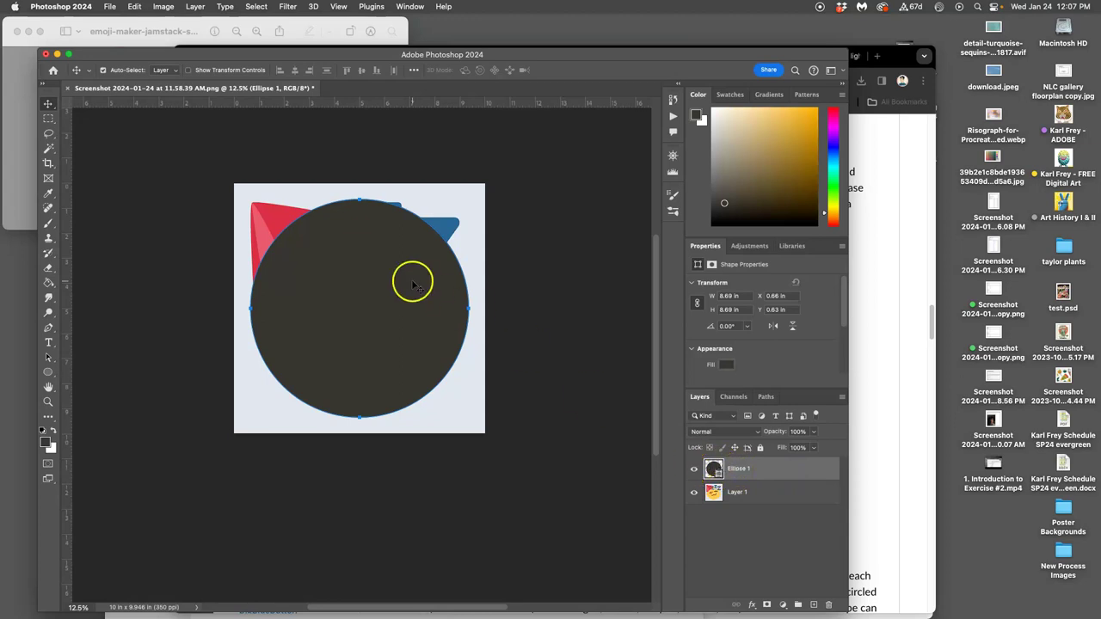
double_click(713, 468)
left_click(621, 248)
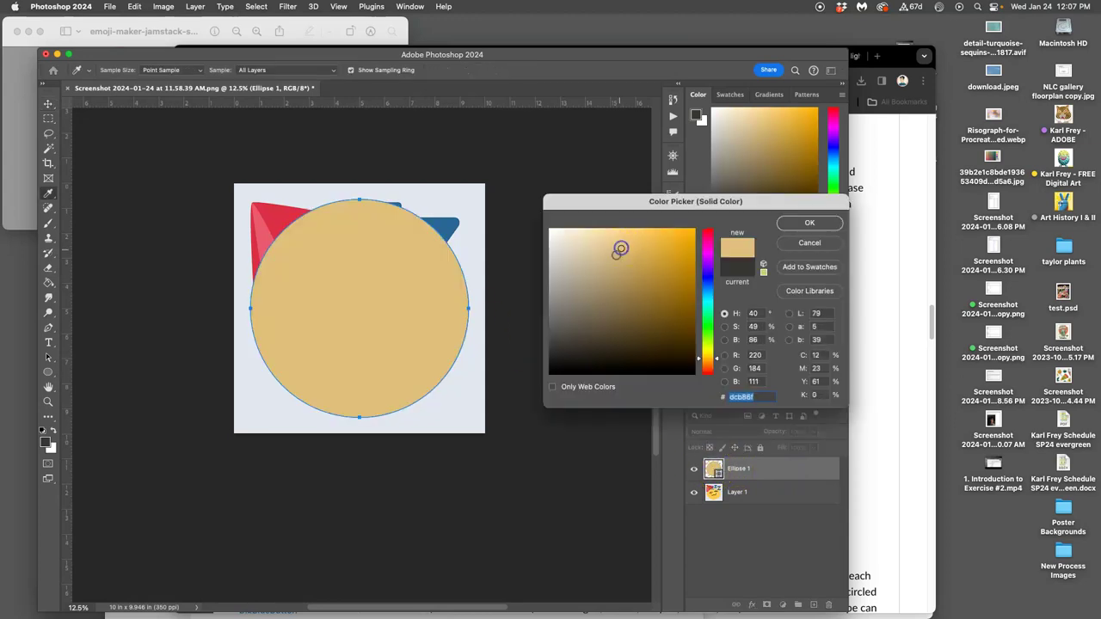
left_click(810, 222)
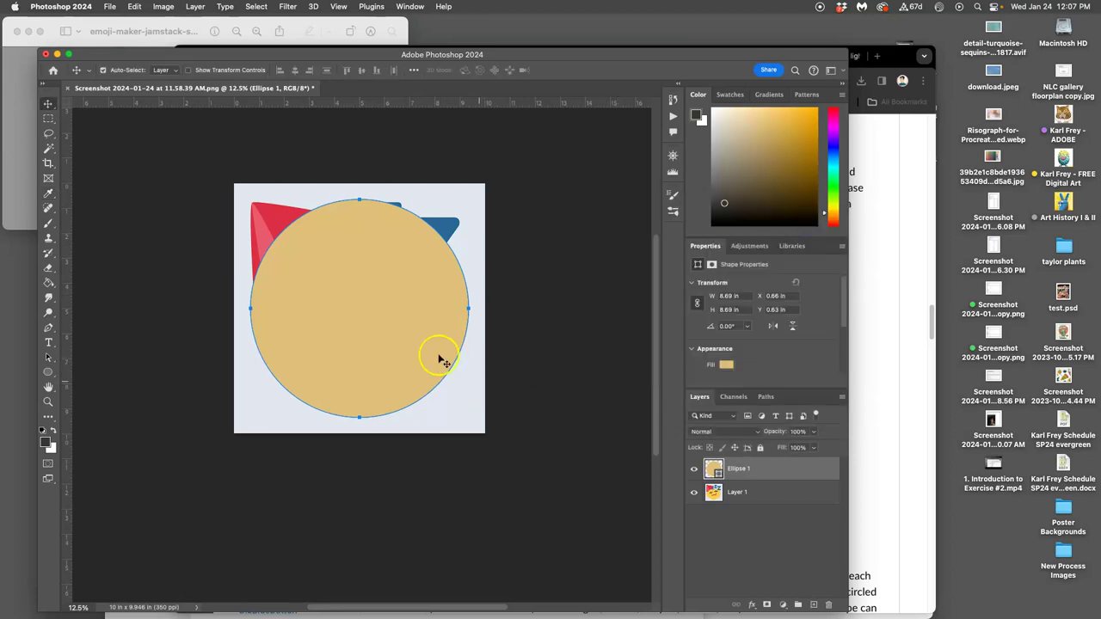
left_click(48, 134)
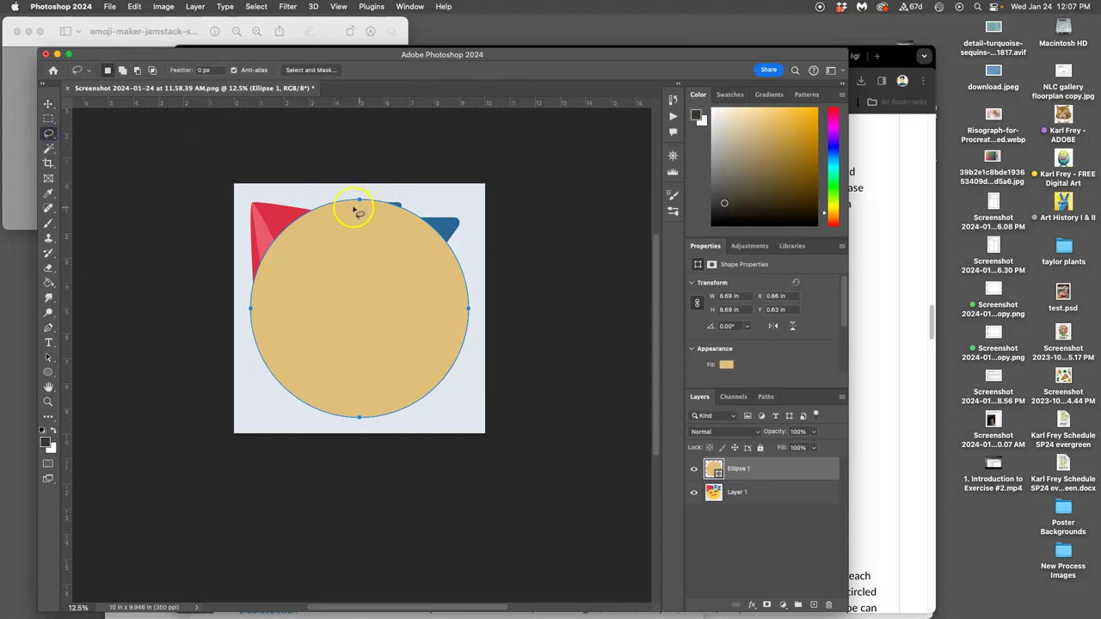
Bring the Canvas page forward and scroll to the step 4b and 5 instructions.
left_click_drag(332, 50, 364, 203)
left_click(475, 159)
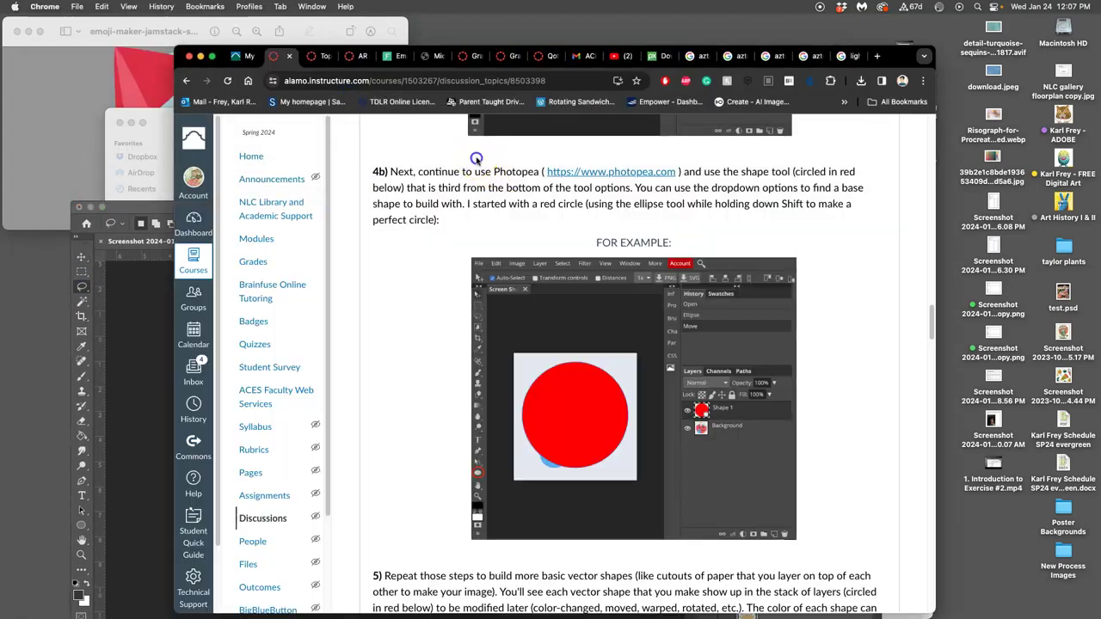
scroll(562, 301, "up", 5)
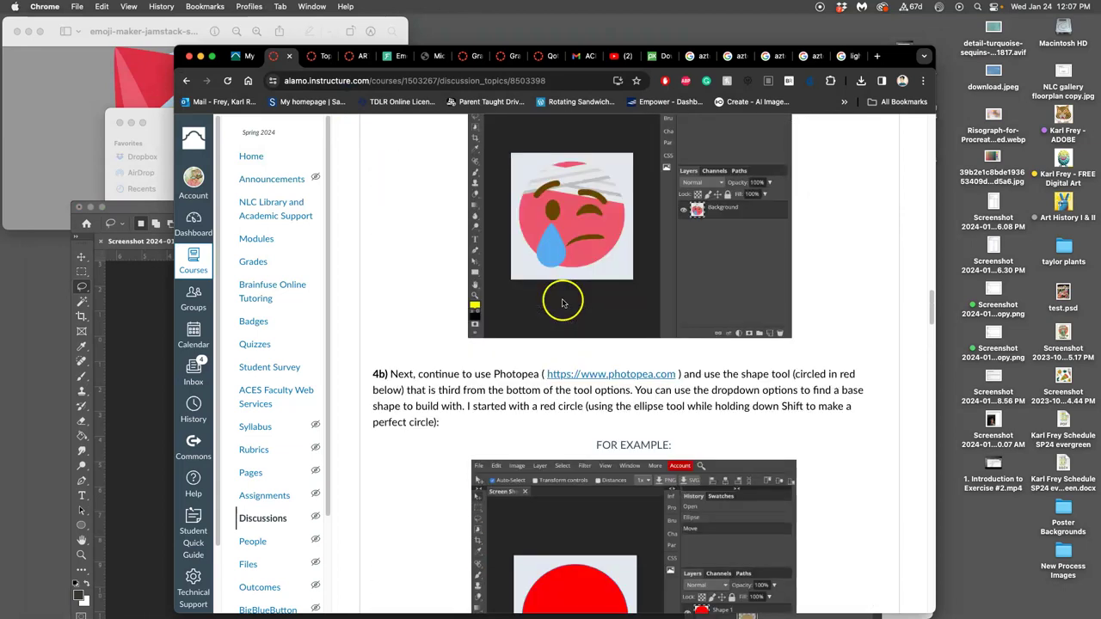
scroll(487, 315, "down", 3)
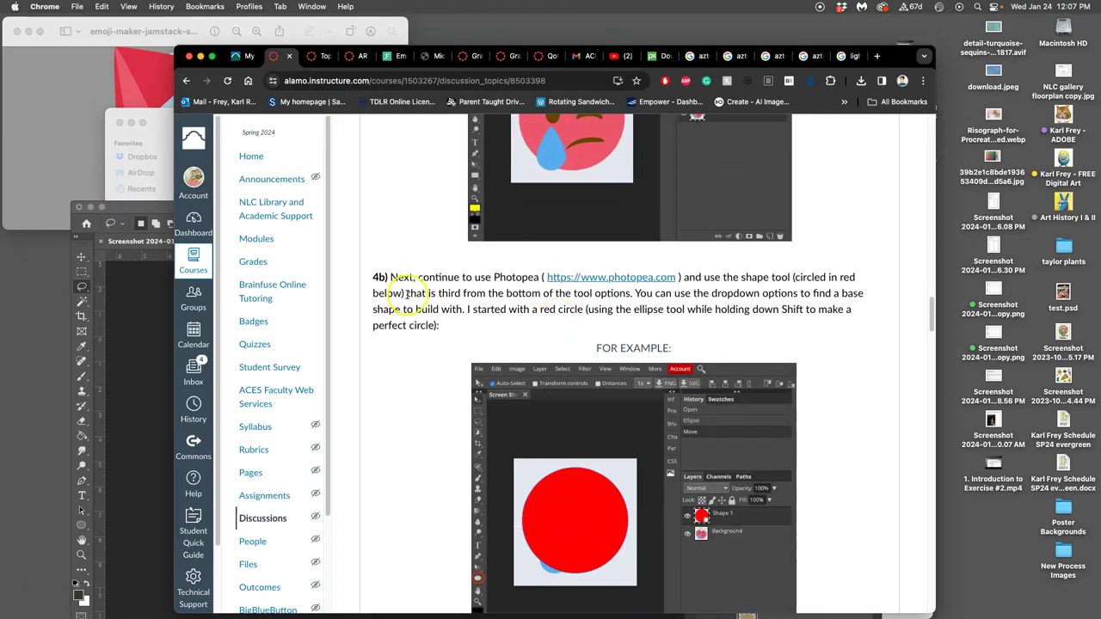
scroll(455, 310, "down", 3)
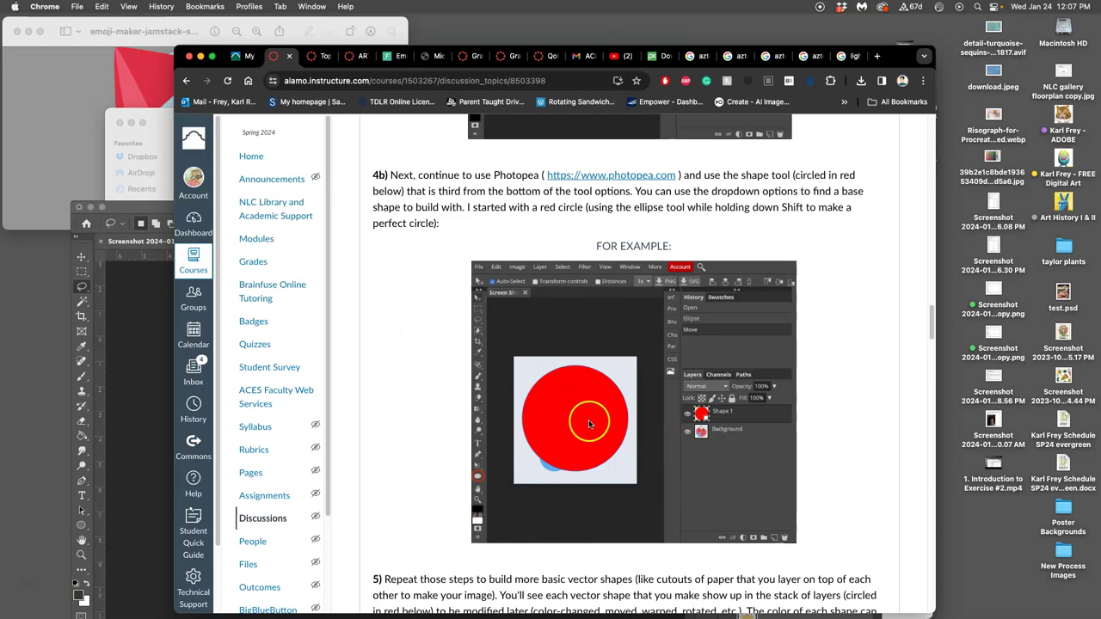
scroll(588, 417, "up", 8)
scroll(584, 405, "down", 13)
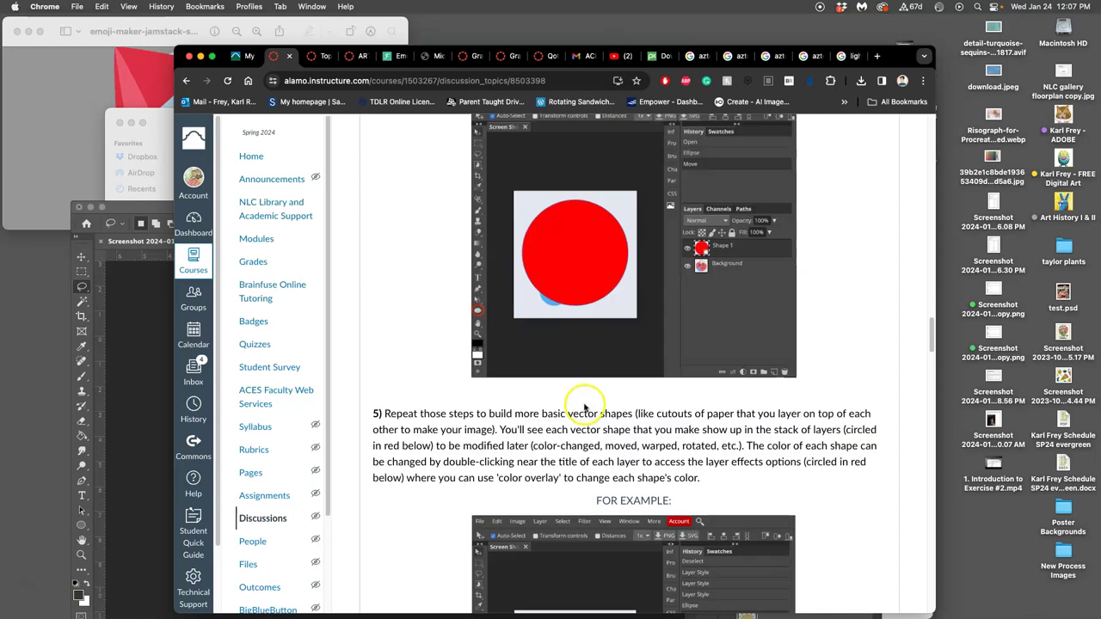
Save the emoji as a PSD on the Desktop named for Exercise #2 Light in the Attic Custom Vector Emoji.
left_click(125, 362)
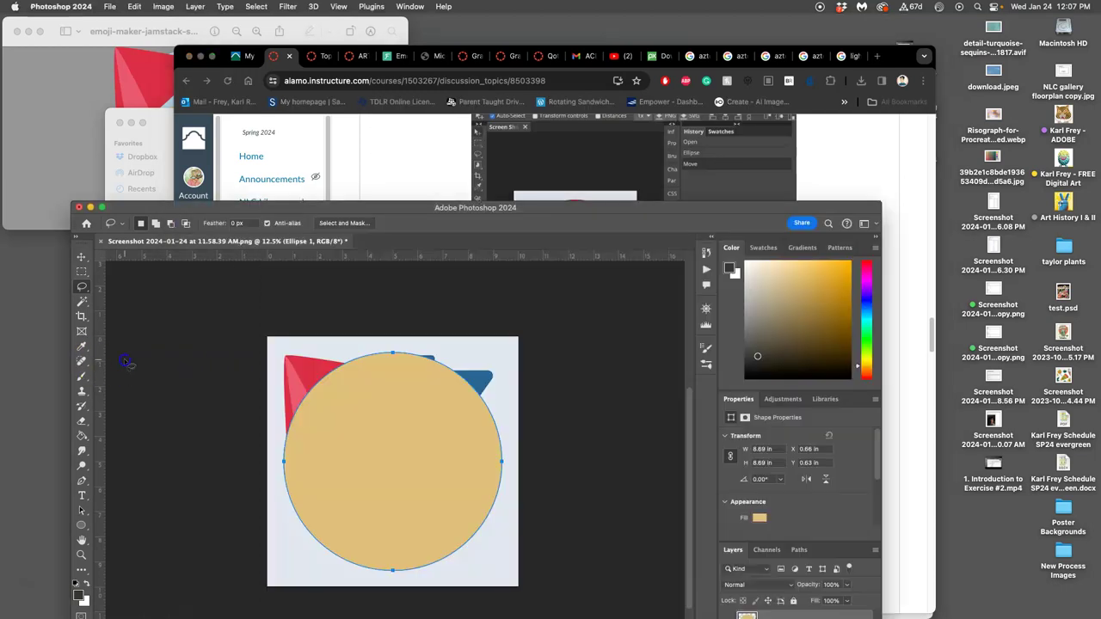
left_click_drag(344, 209, 320, 76)
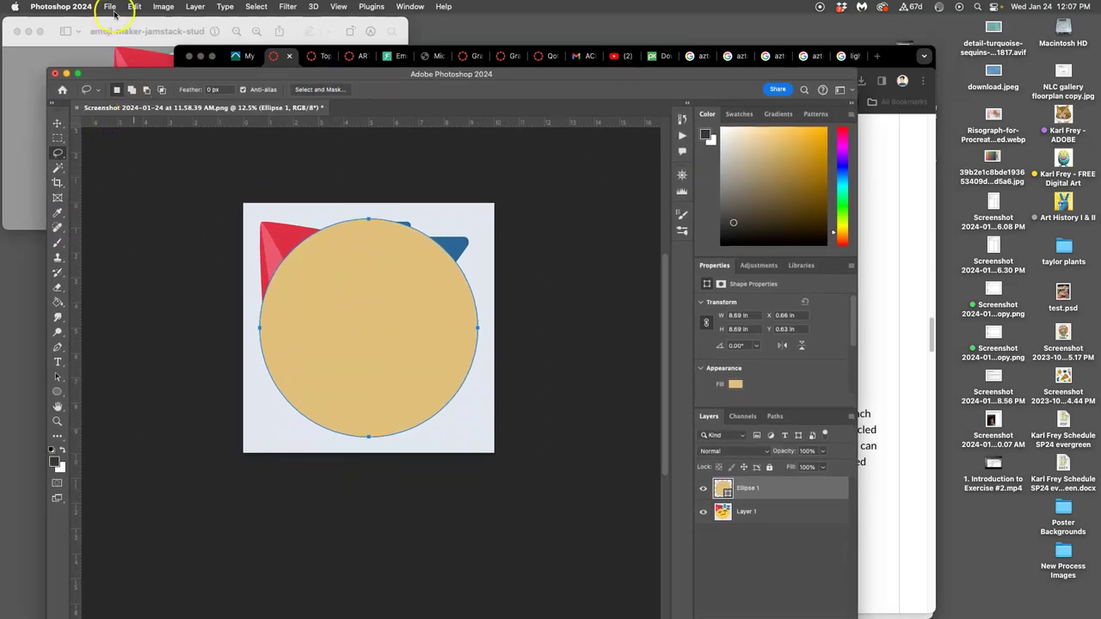
left_click(110, 7)
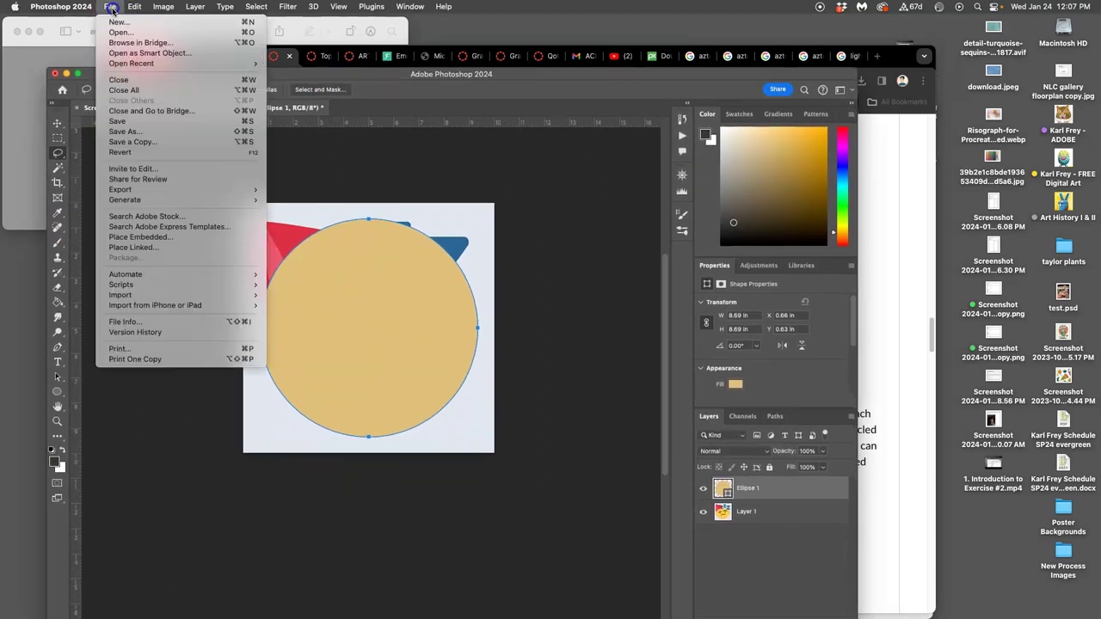
left_click(133, 133)
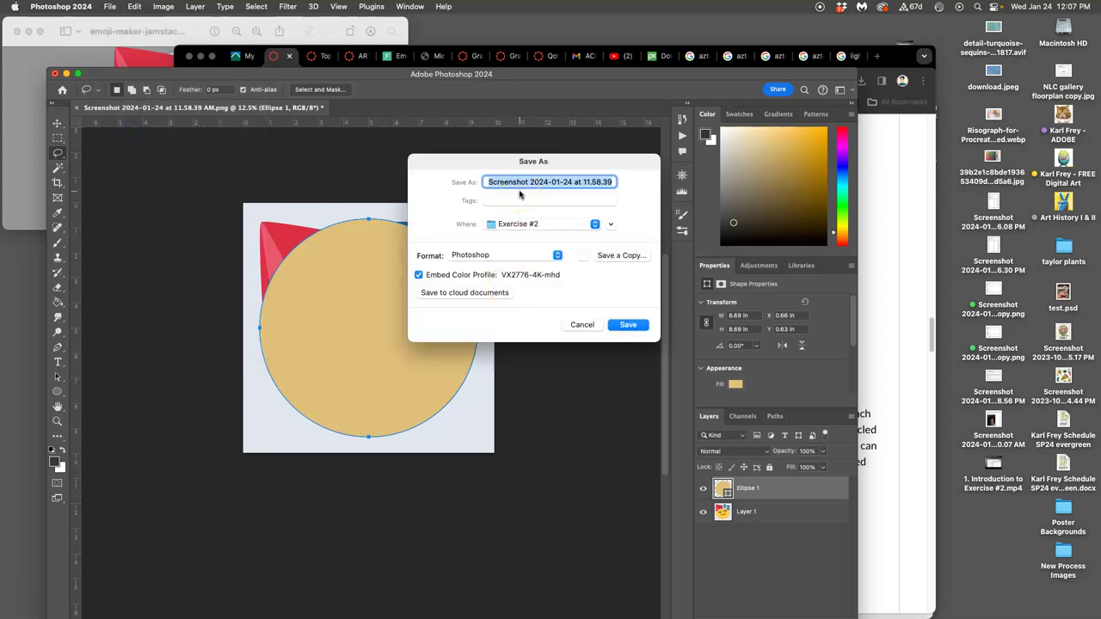
type("Ka")
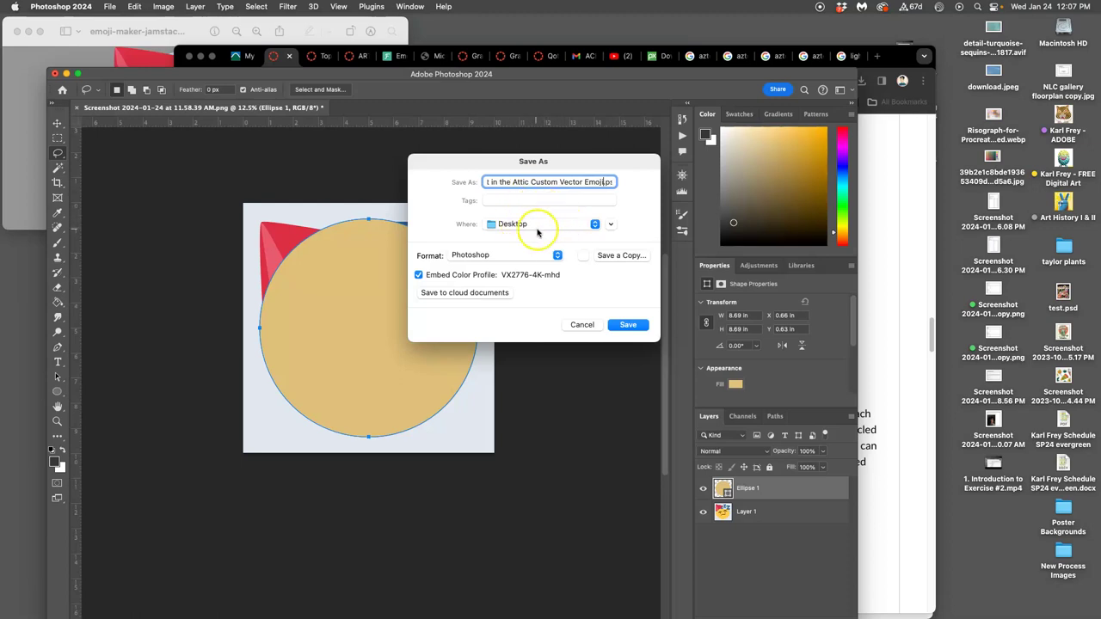
left_click(628, 325)
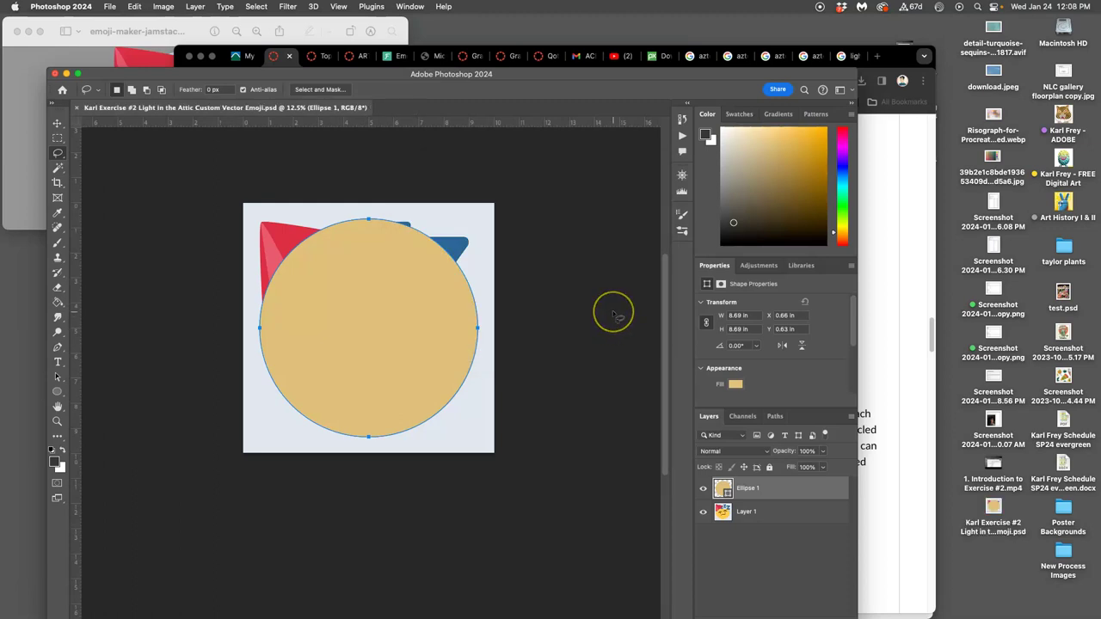
On the desktop, tag the saved Exercise #2 PSD green.
key("F11")
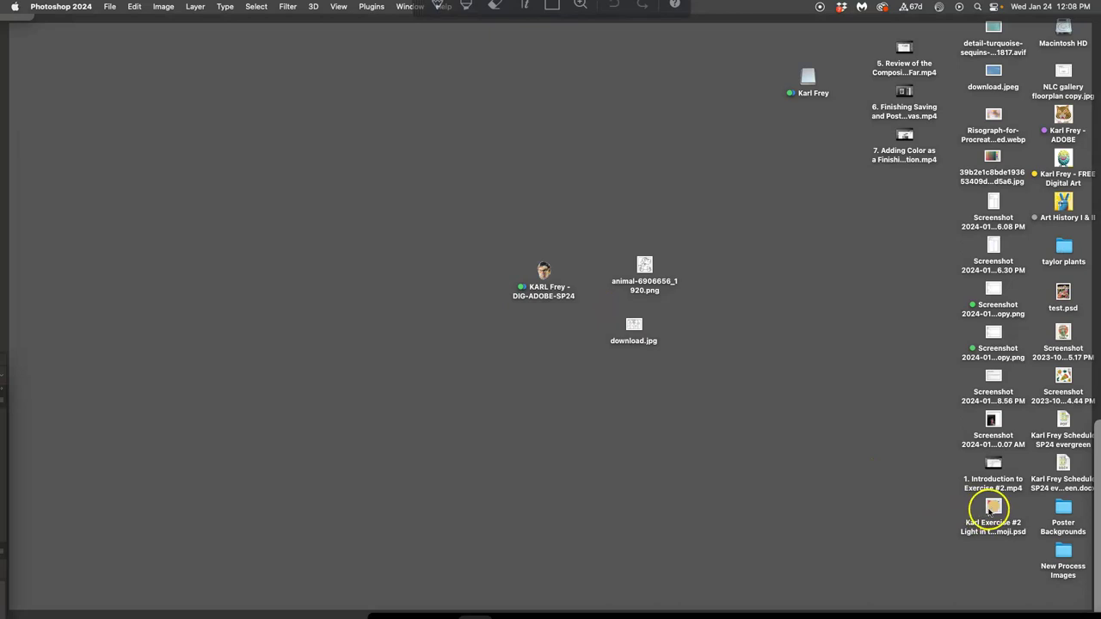
left_click_drag(993, 507, 742, 314)
right_click(747, 324)
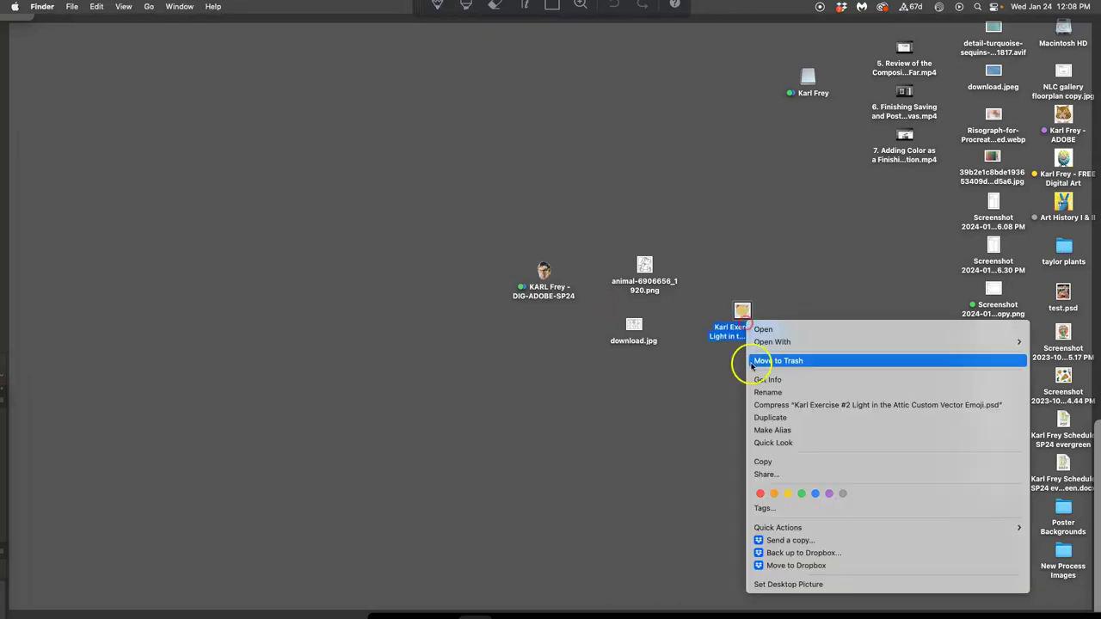
left_click(801, 494)
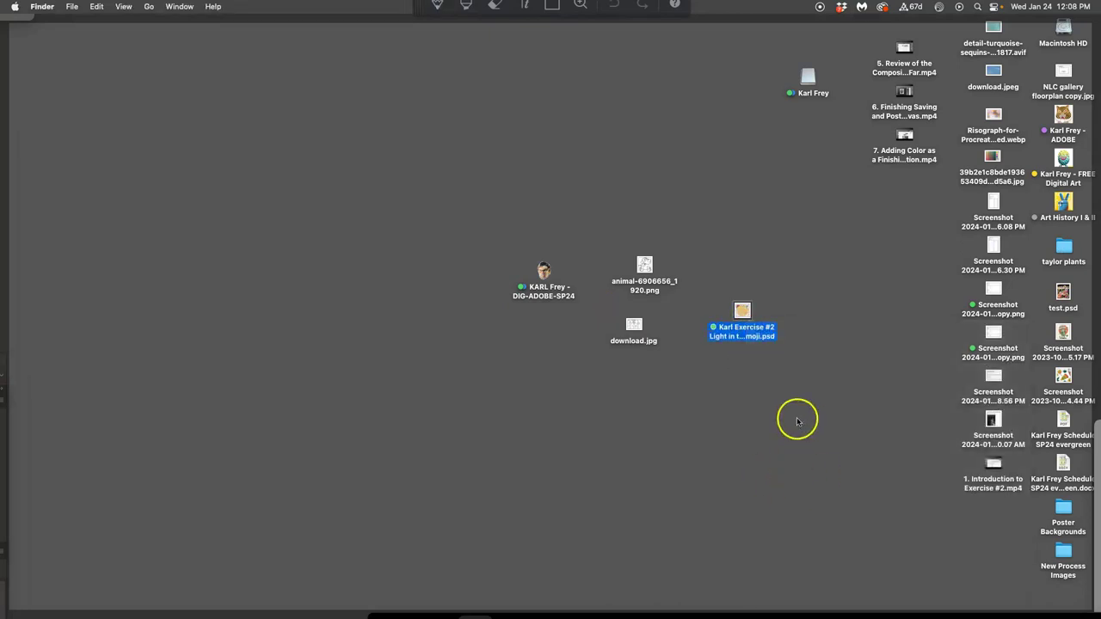
Close the emoji document, quit Photoshop and close the emoji maker image window.
left_click(646, 215)
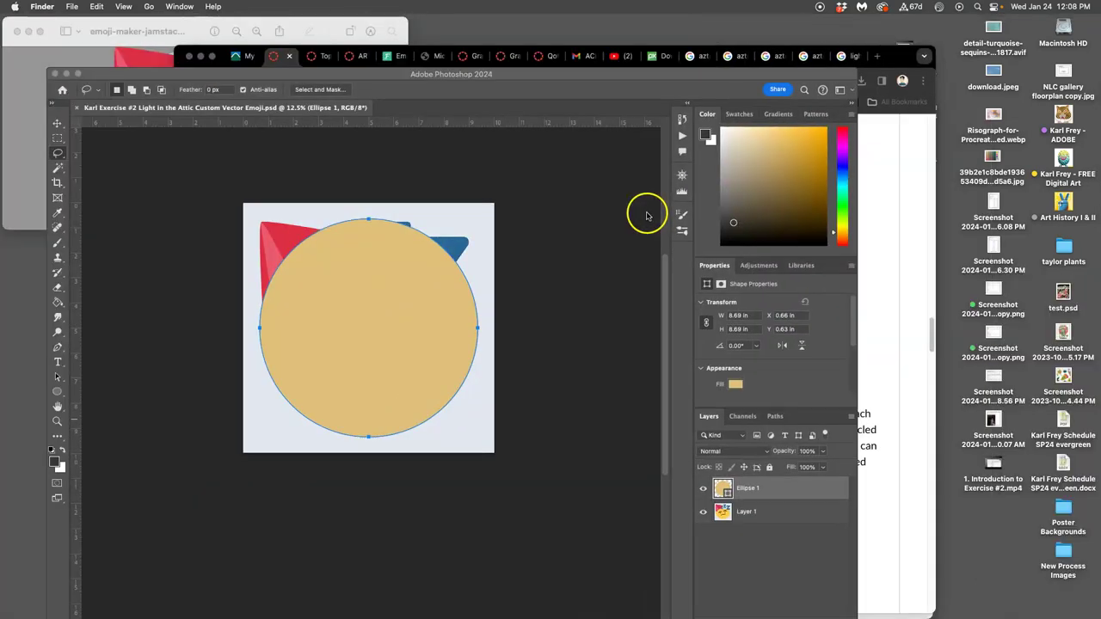
left_click(79, 108)
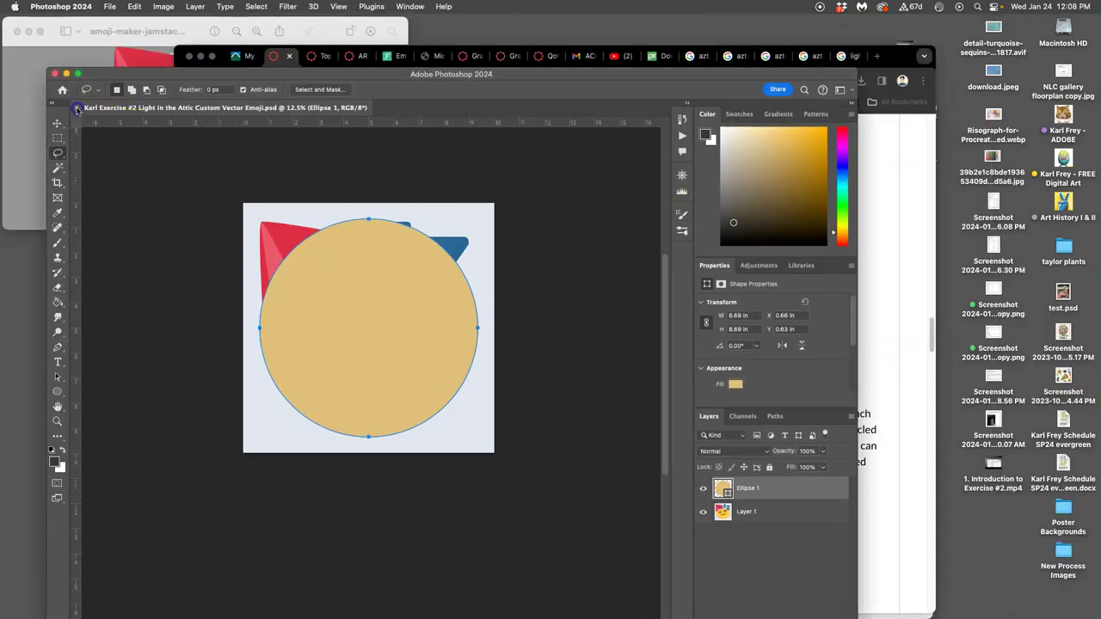
left_click(78, 109)
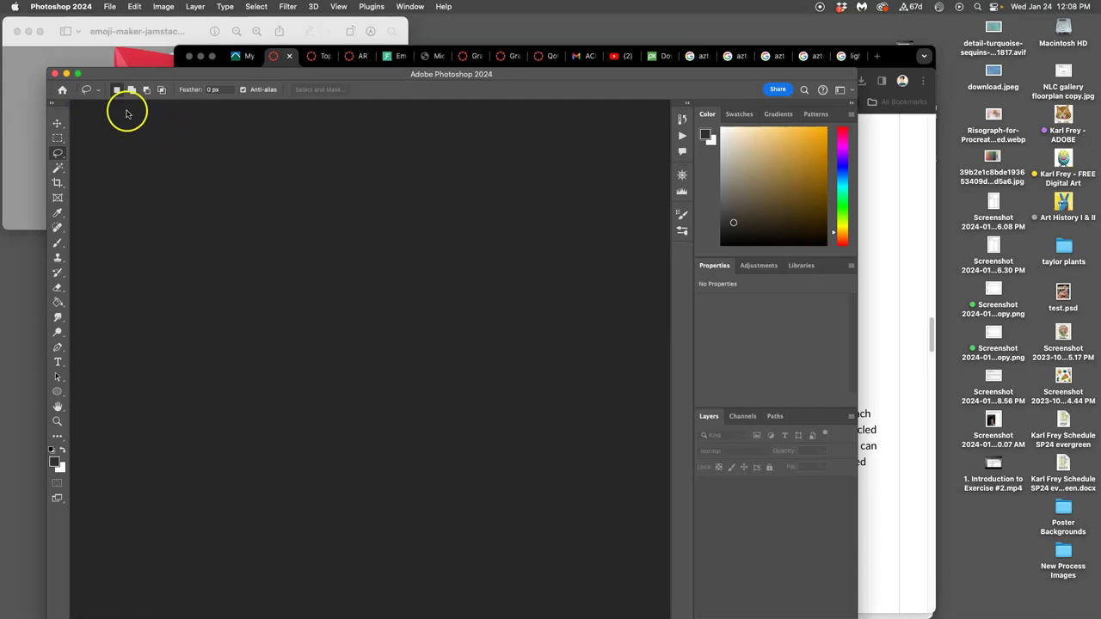
left_click(55, 74)
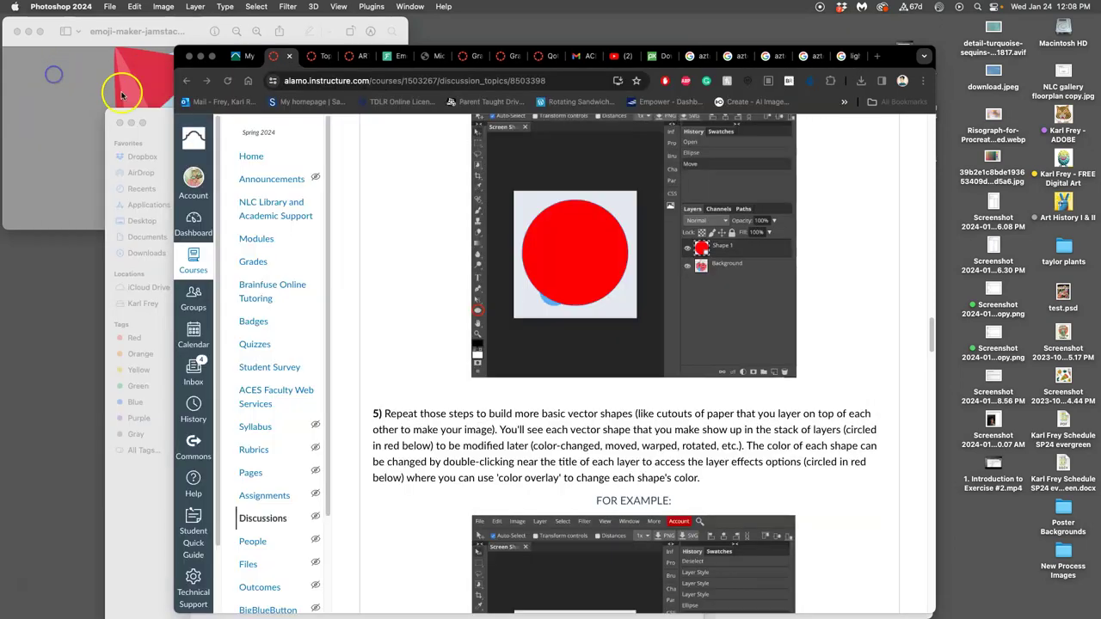
left_click(56, 7)
left_click(62, 131)
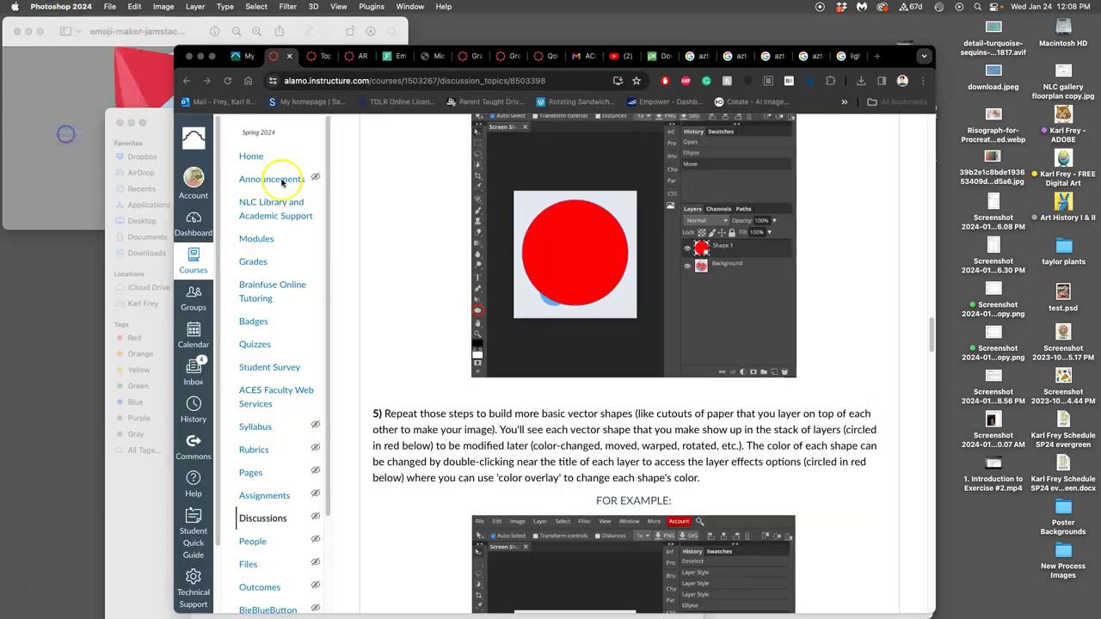
left_click(18, 34)
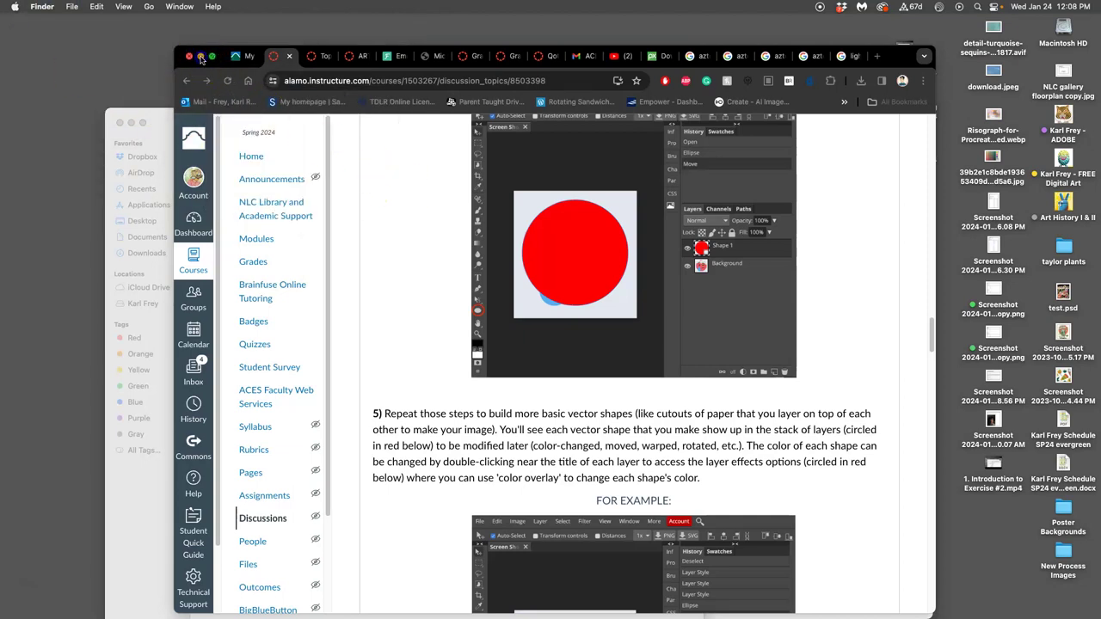
Close the assets window and move the saved PSD into the Exercise #2 folder.
left_click(200, 57)
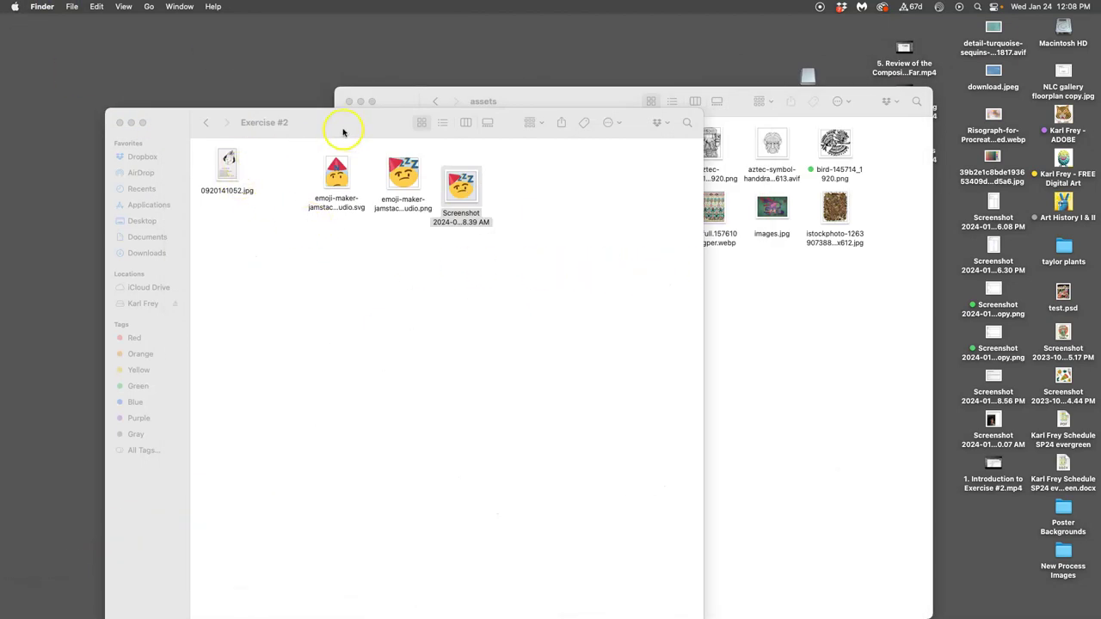
left_click_drag(342, 131, 258, 124)
left_click(624, 94)
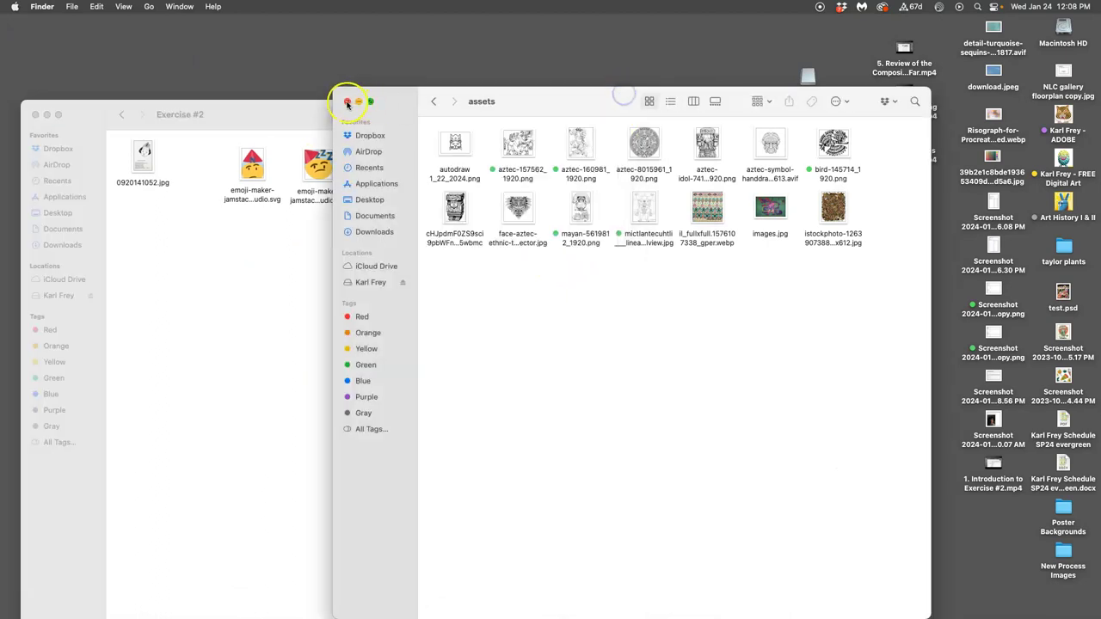
left_click(347, 104)
left_click_drag(744, 316, 204, 259)
left_click(384, 320)
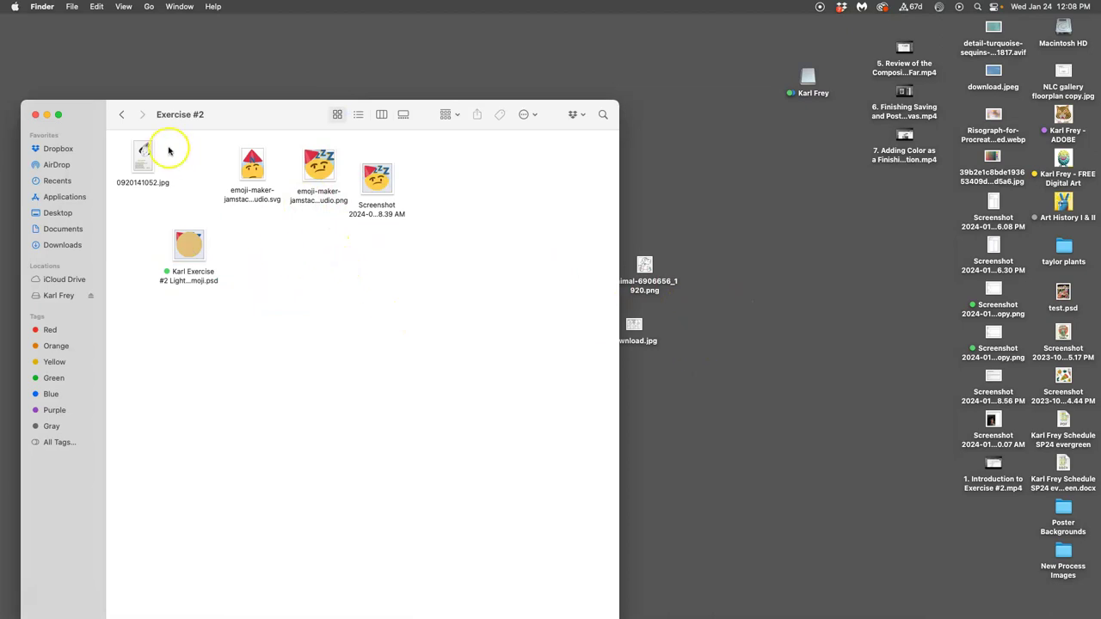
Move the two loose desktop images into the Exercise #1 folder.
left_click(121, 114)
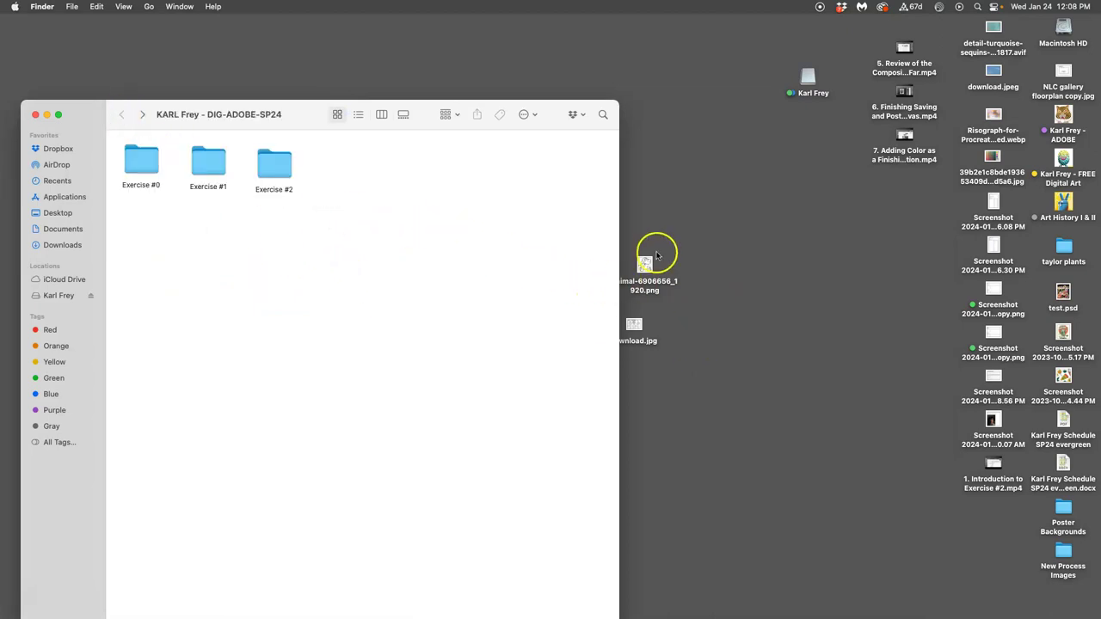
left_click_drag(679, 251, 621, 345)
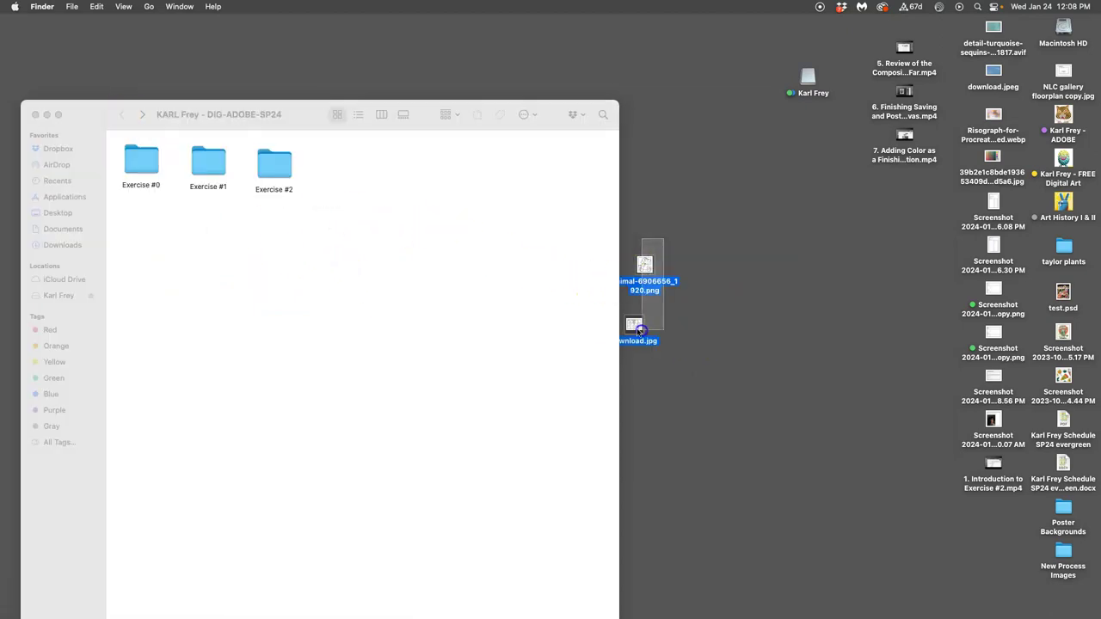
double_click(218, 166)
left_click_drag(645, 264, 148, 177)
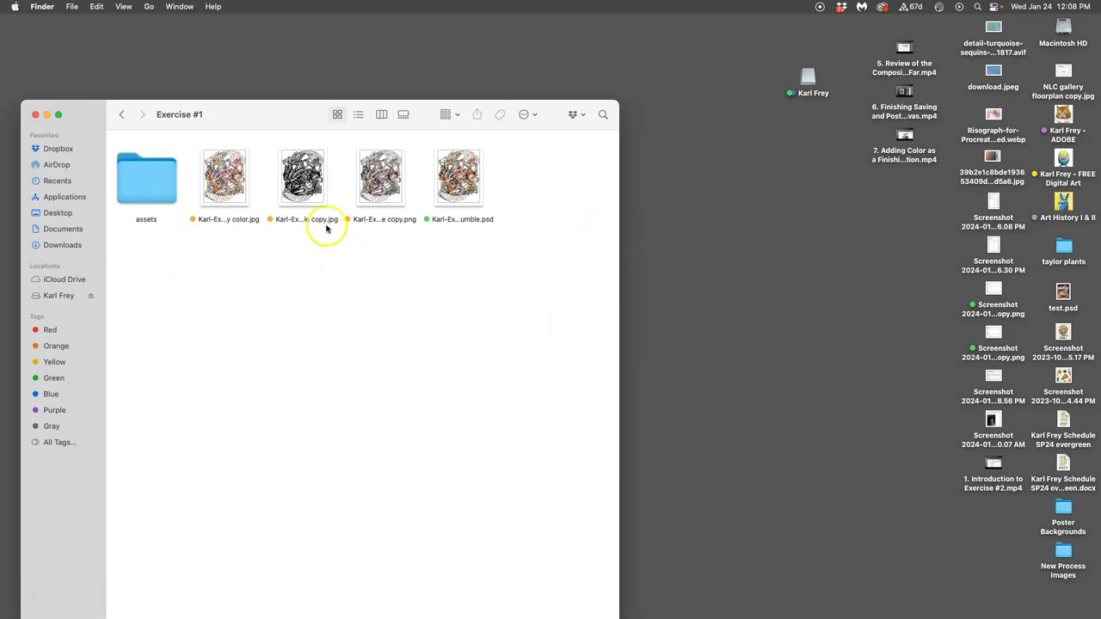
left_click(121, 114)
Close the folder window, then reopen DIG-ADOBE-SP24 from the desktop.
left_click_drag(271, 126, 495, 141)
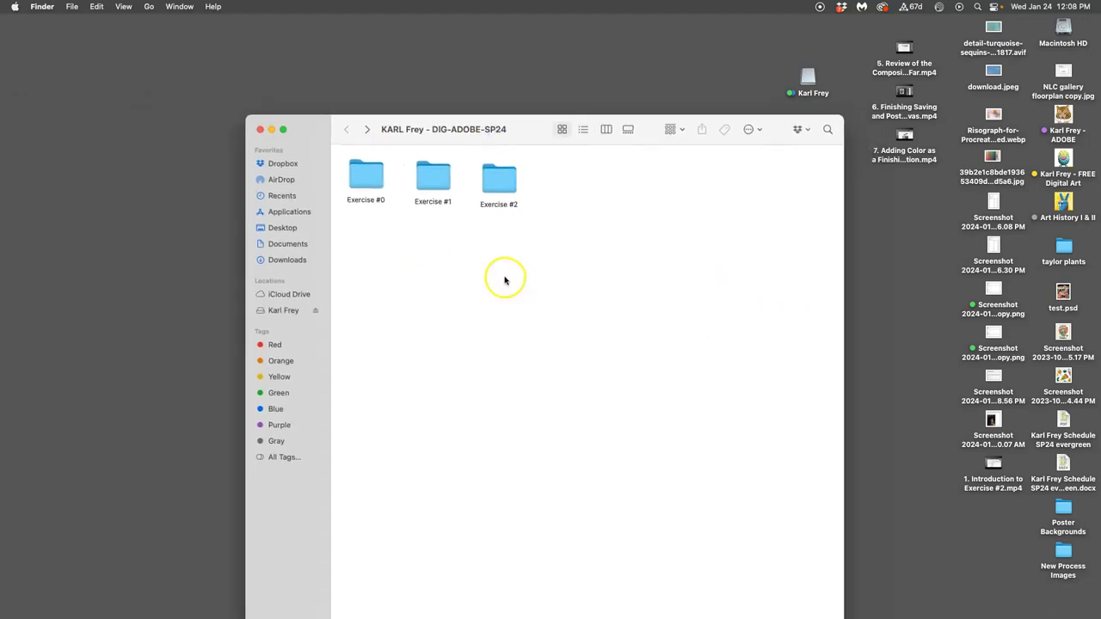
left_click(258, 130)
left_click_drag(543, 276, 544, 246)
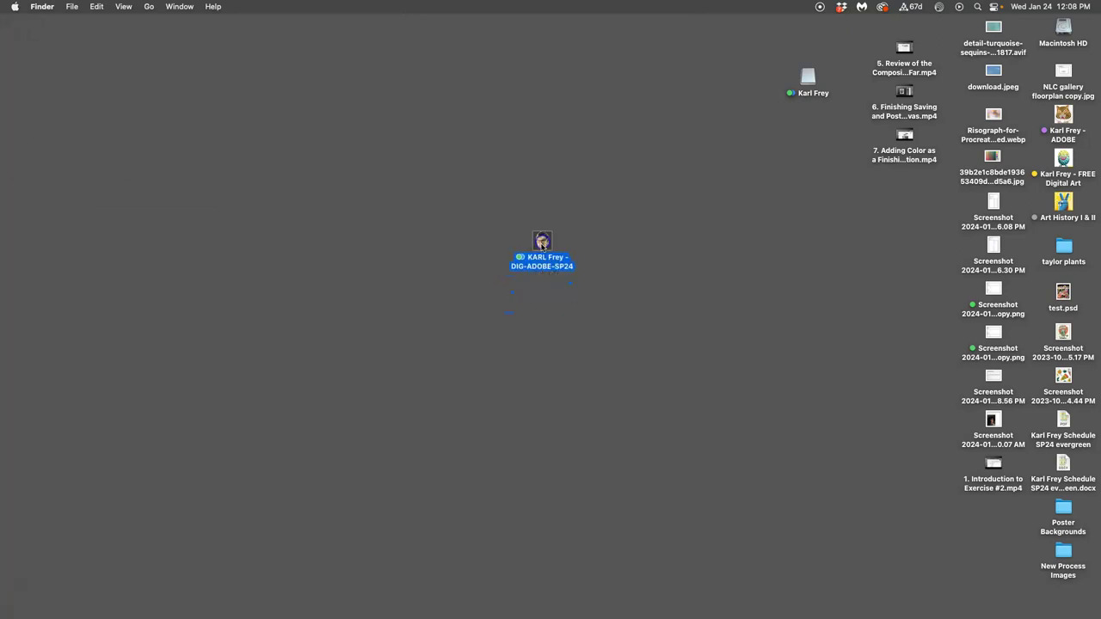
double_click(542, 243)
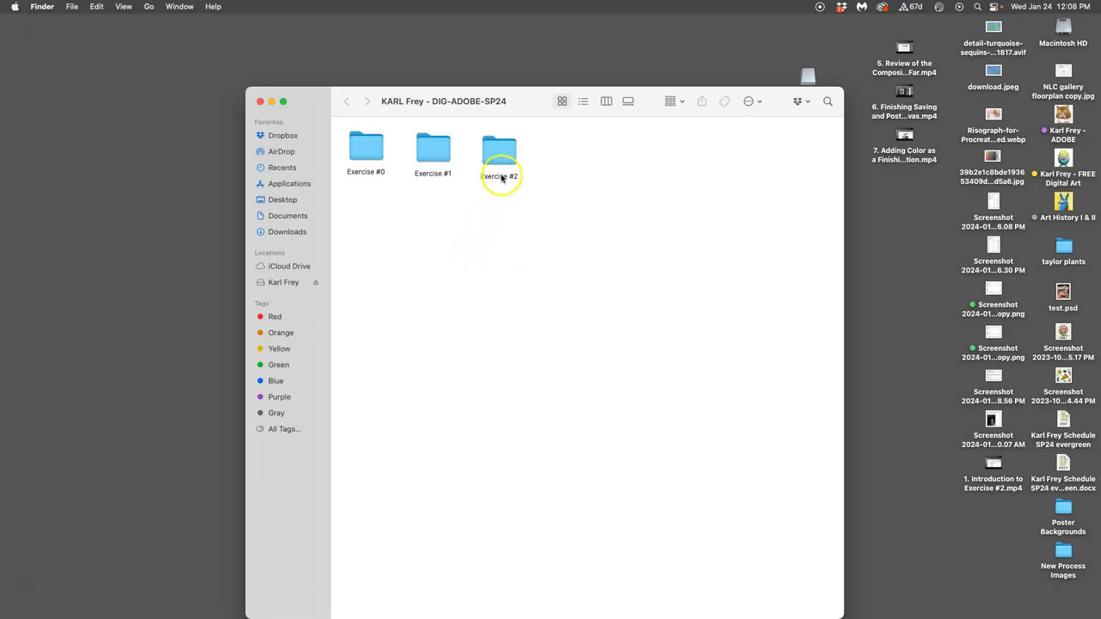
Copy the whole portrait screenshot from inside Exercise #0.
left_click(371, 151)
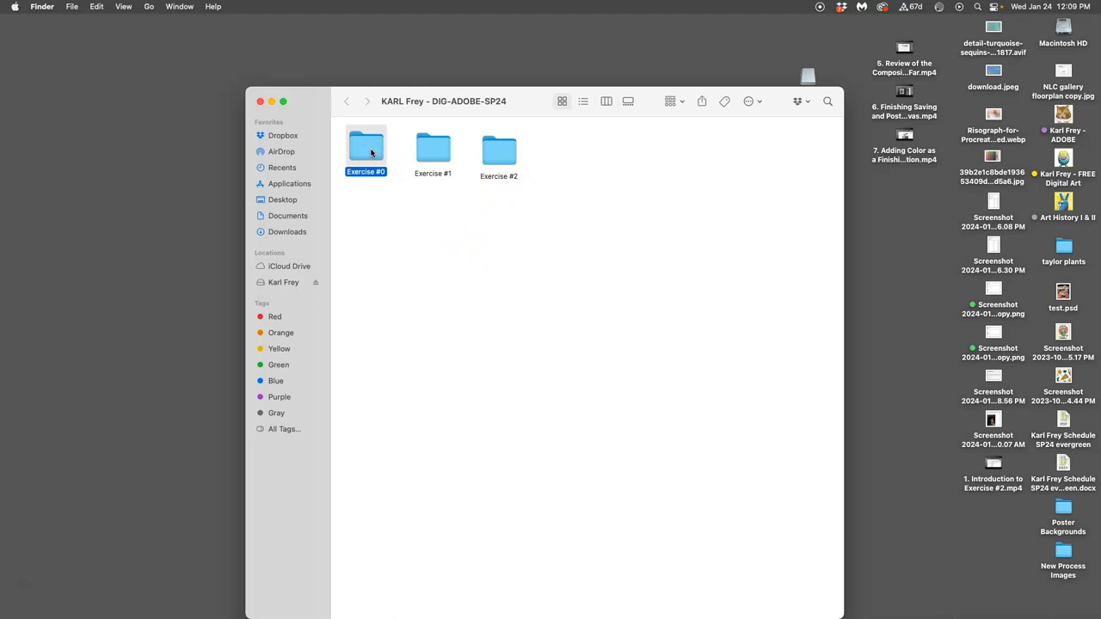
double_click(375, 159)
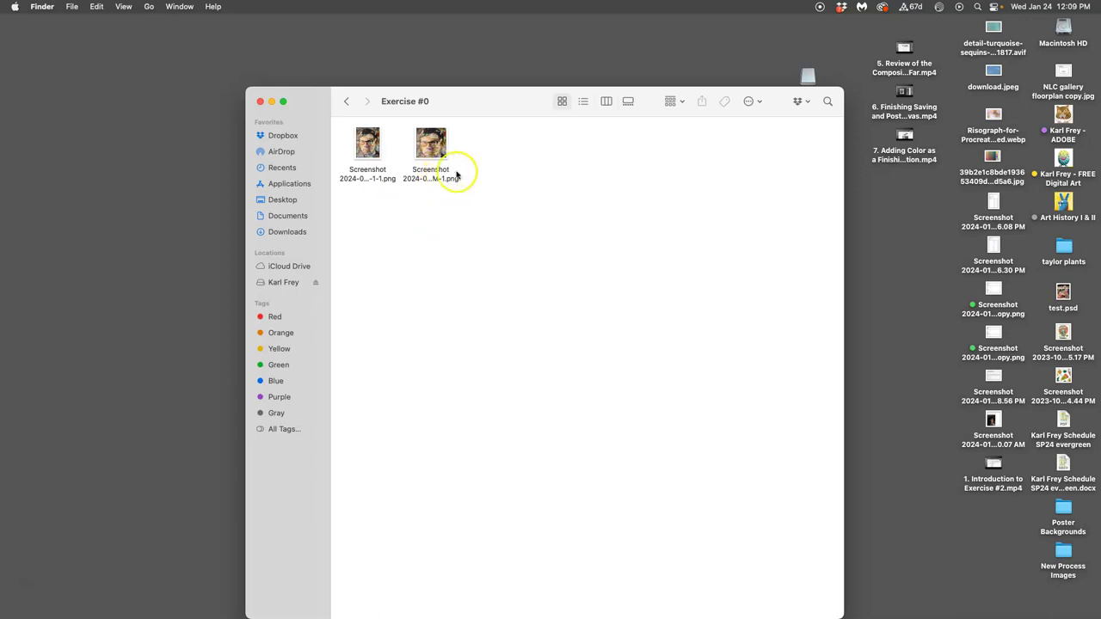
double_click(433, 146)
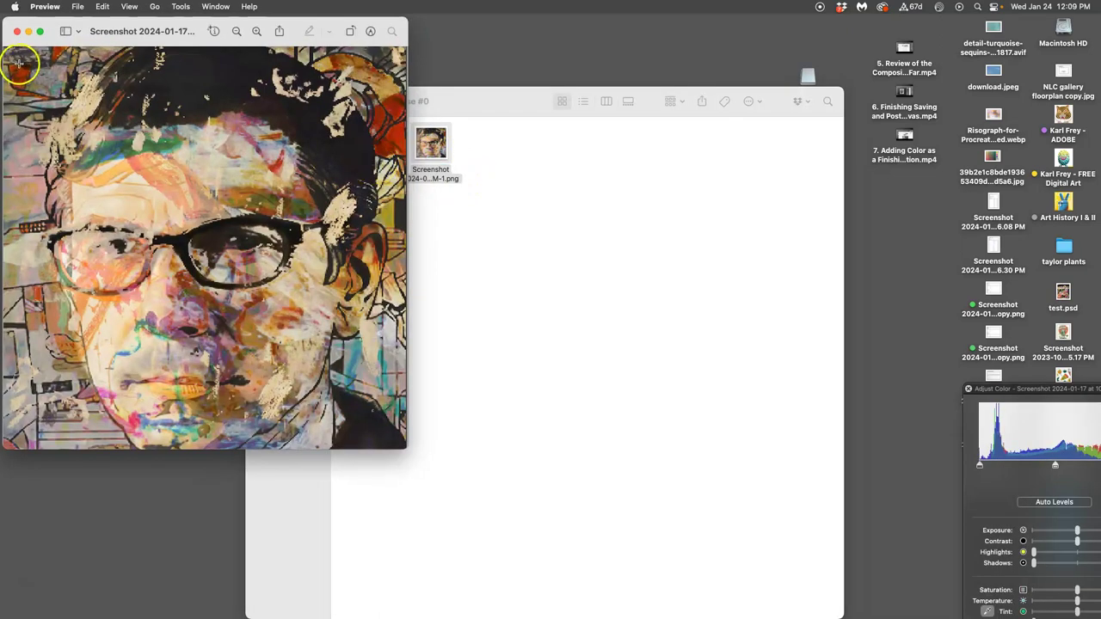
left_click_drag(11, 54, 399, 579)
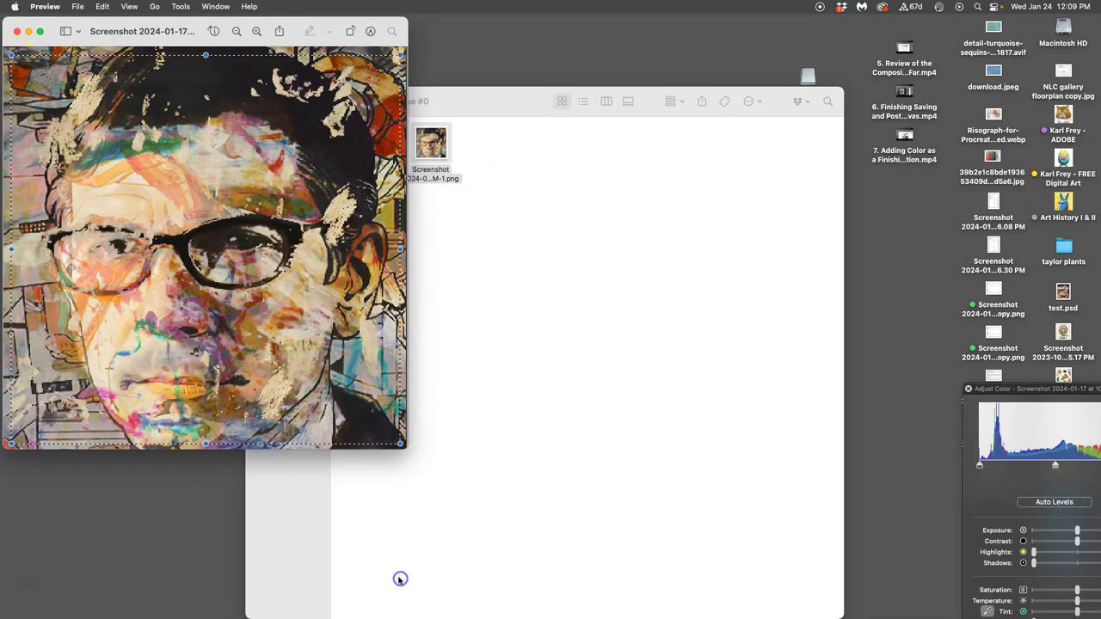
left_click(264, 390)
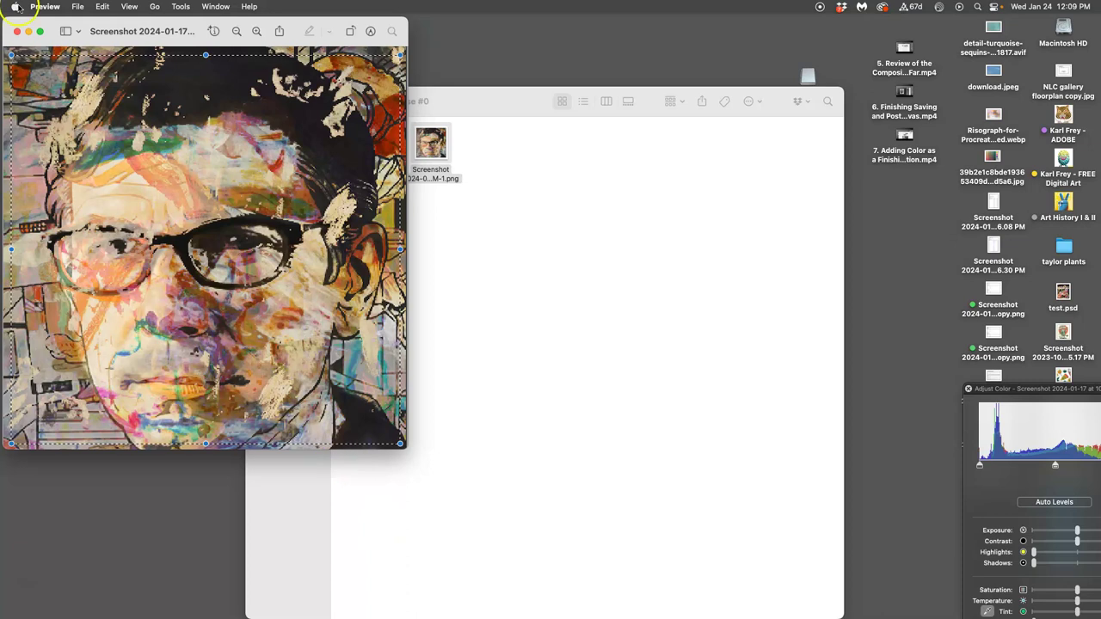
left_click(16, 31)
Paste the portrait as Exercise #0's icon through its Get Info panel.
left_click(347, 105)
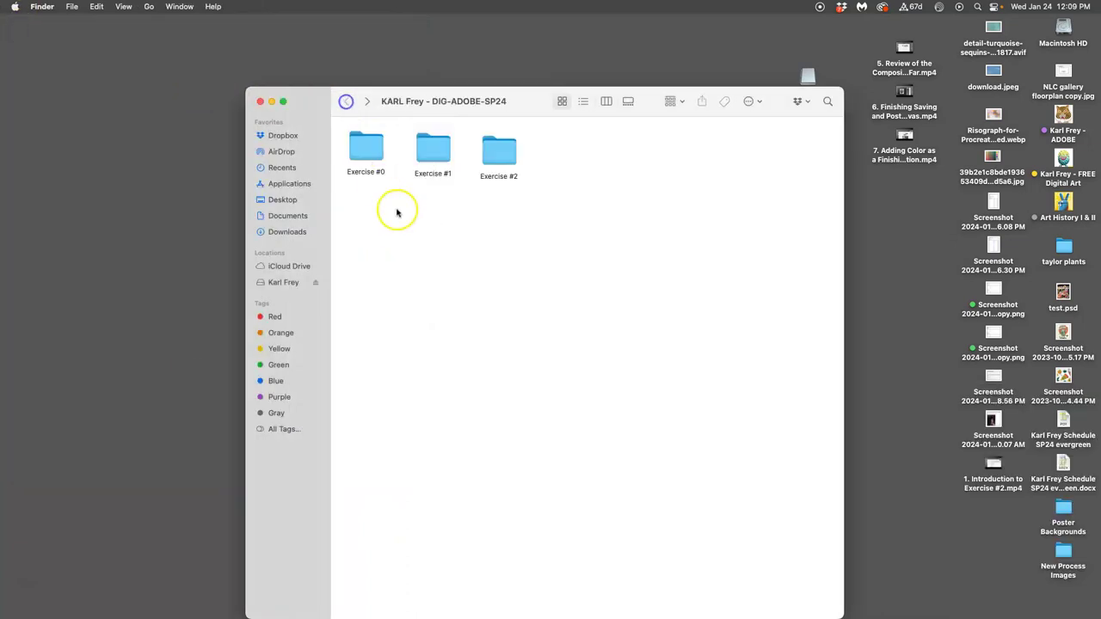
right_click(368, 143)
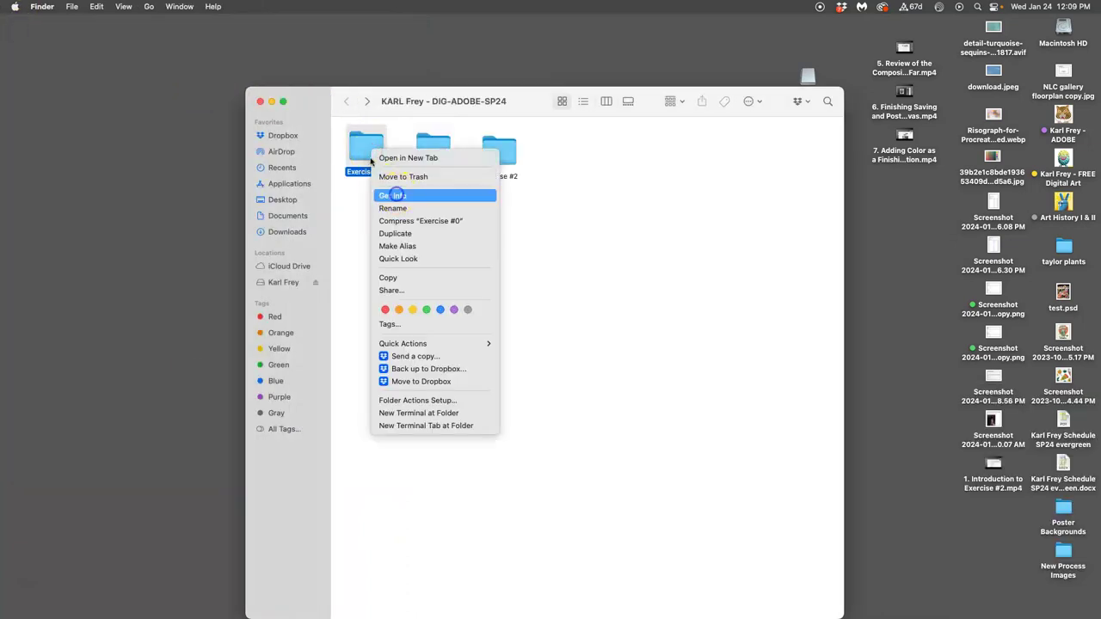
left_click(395, 195)
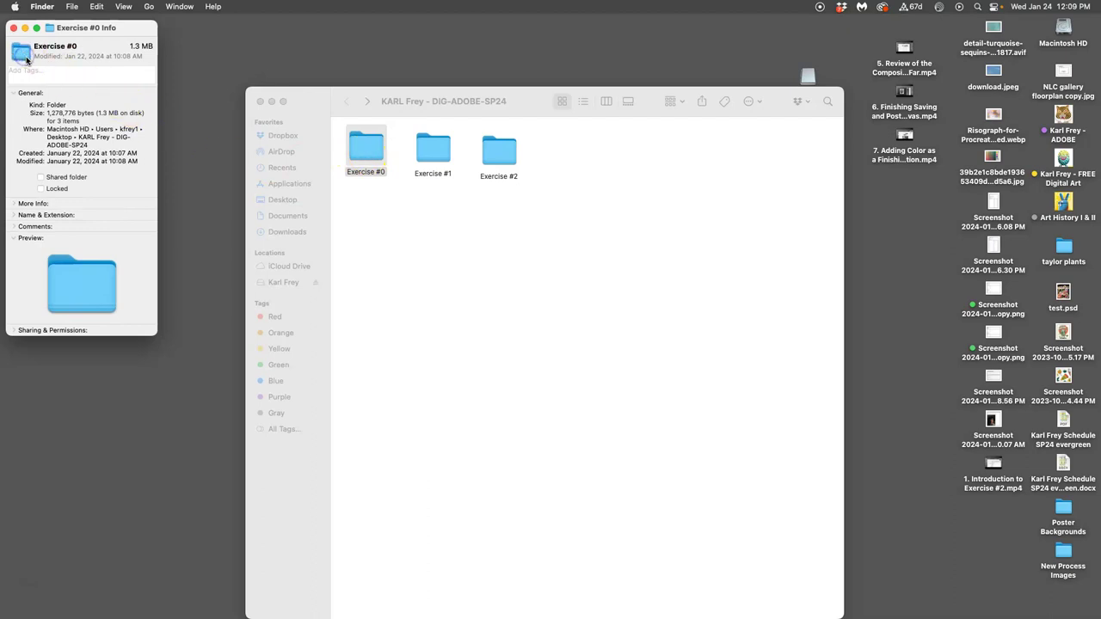
key("super+v")
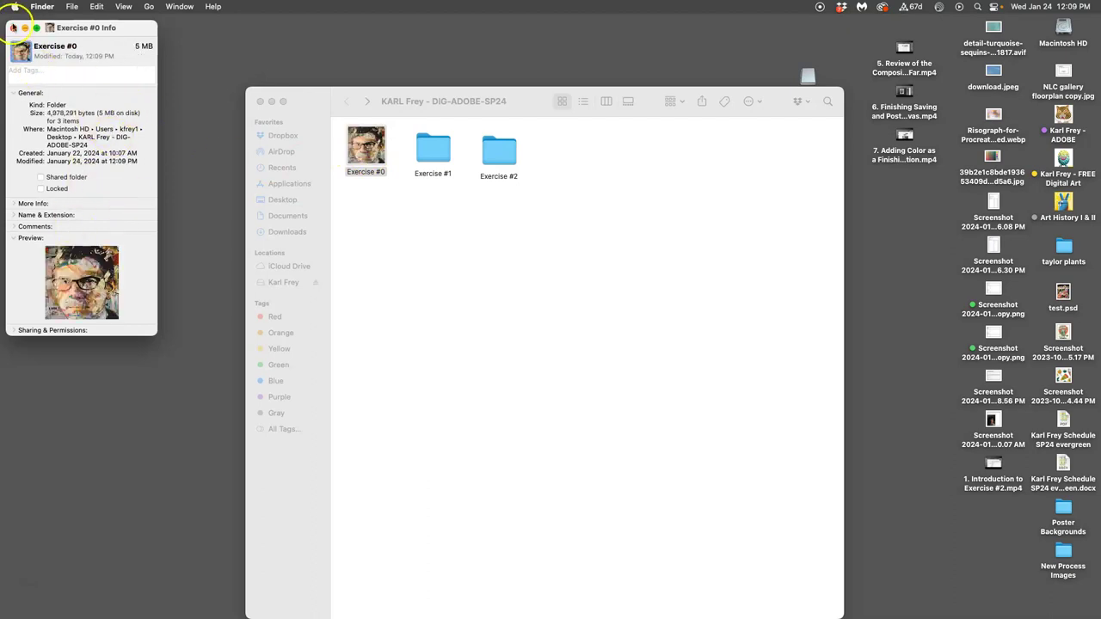
left_click(14, 27)
Select and copy a square area of the colourful Aztec Jumble artwork in Exercise #1.
double_click(433, 148)
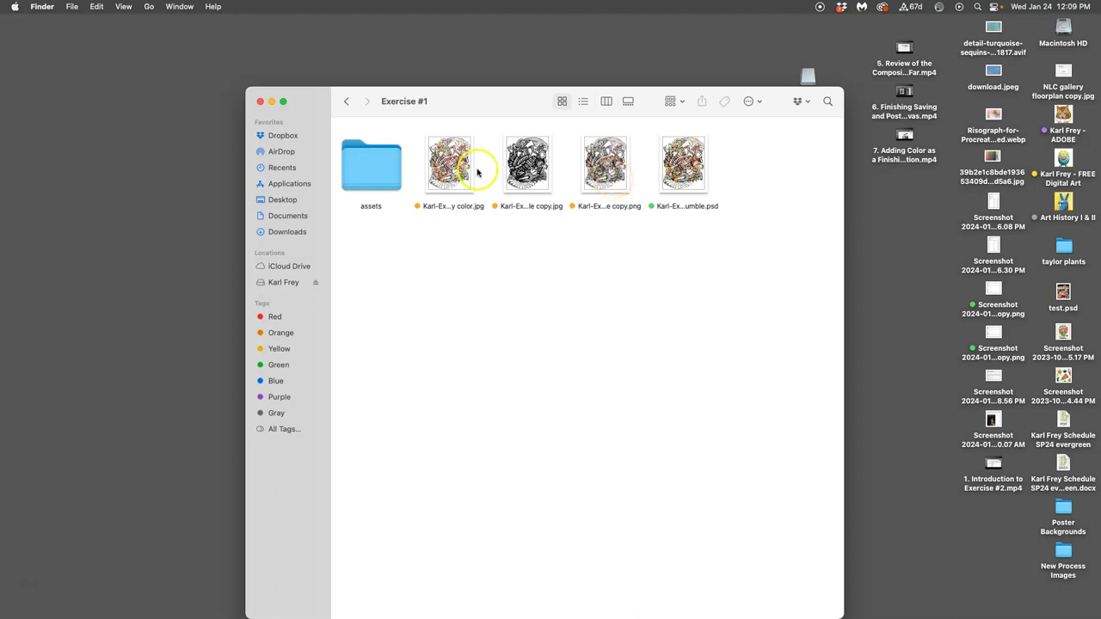
double_click(462, 176)
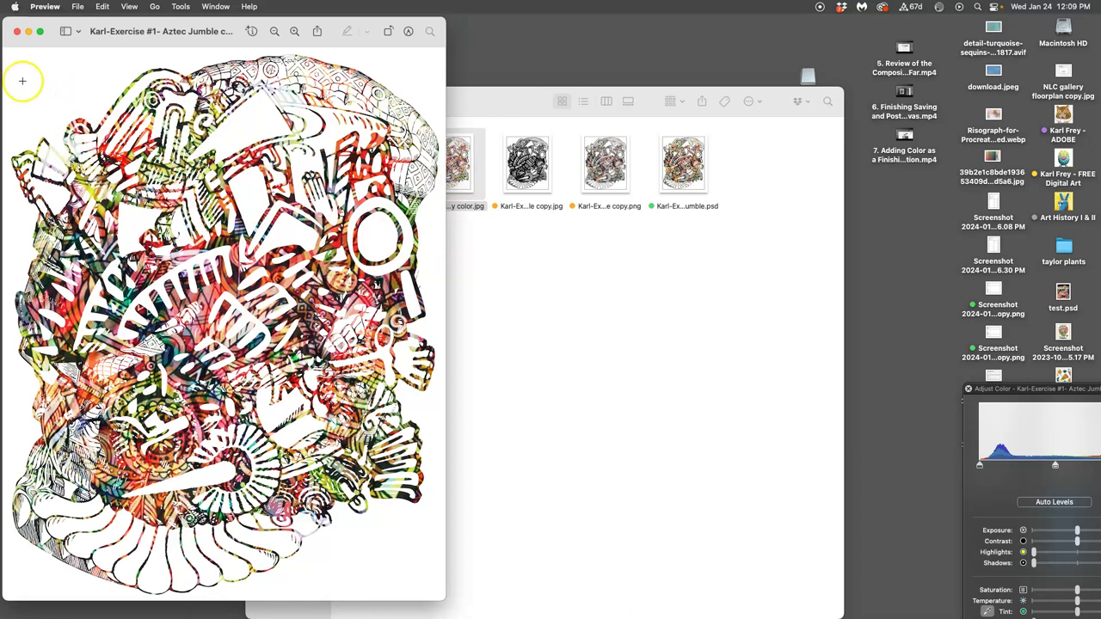
left_click_drag(21, 79, 432, 617)
left_click_drag(407, 433, 407, 450)
left_click_drag(432, 510, 385, 506)
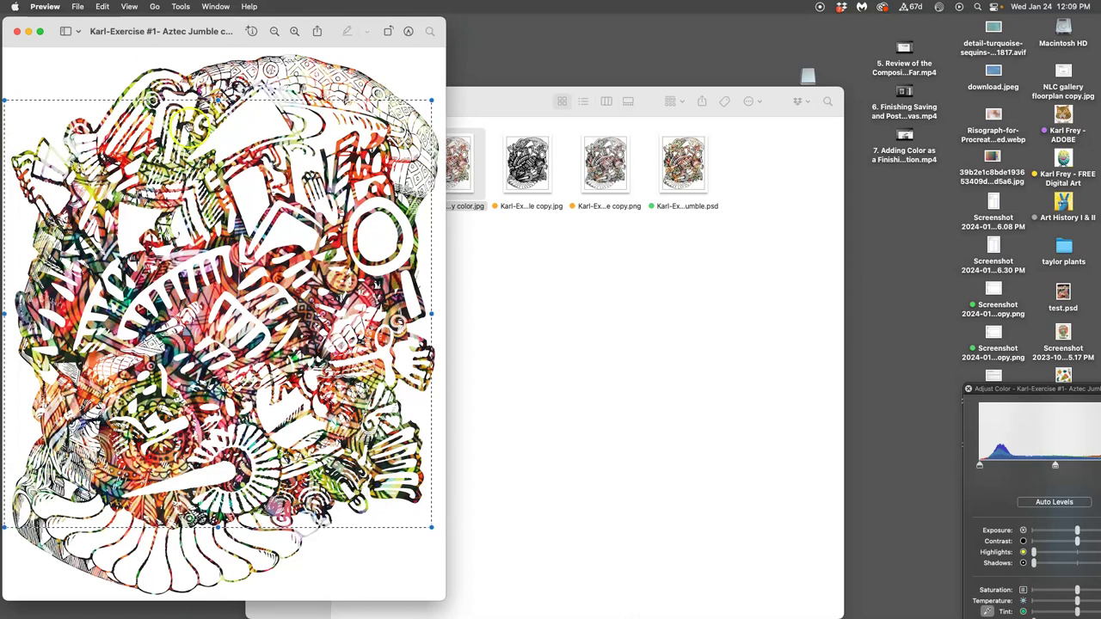
left_click(17, 31)
Paste the artwork onto Exercise #1's icon in its Get Info panel.
left_click(347, 100)
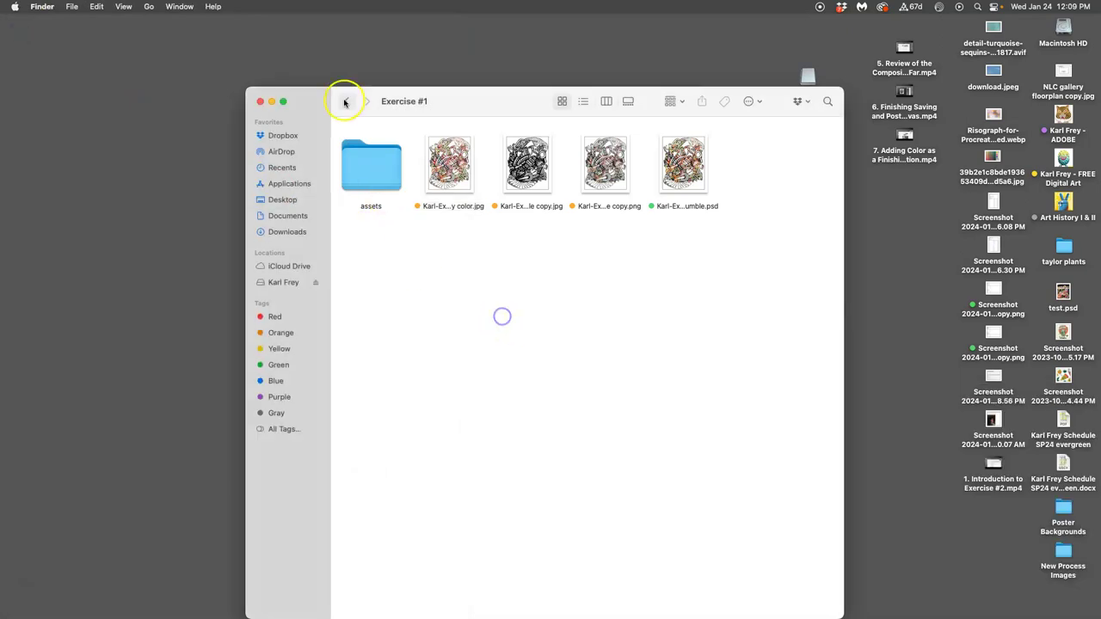
right_click(440, 155)
left_click(462, 196)
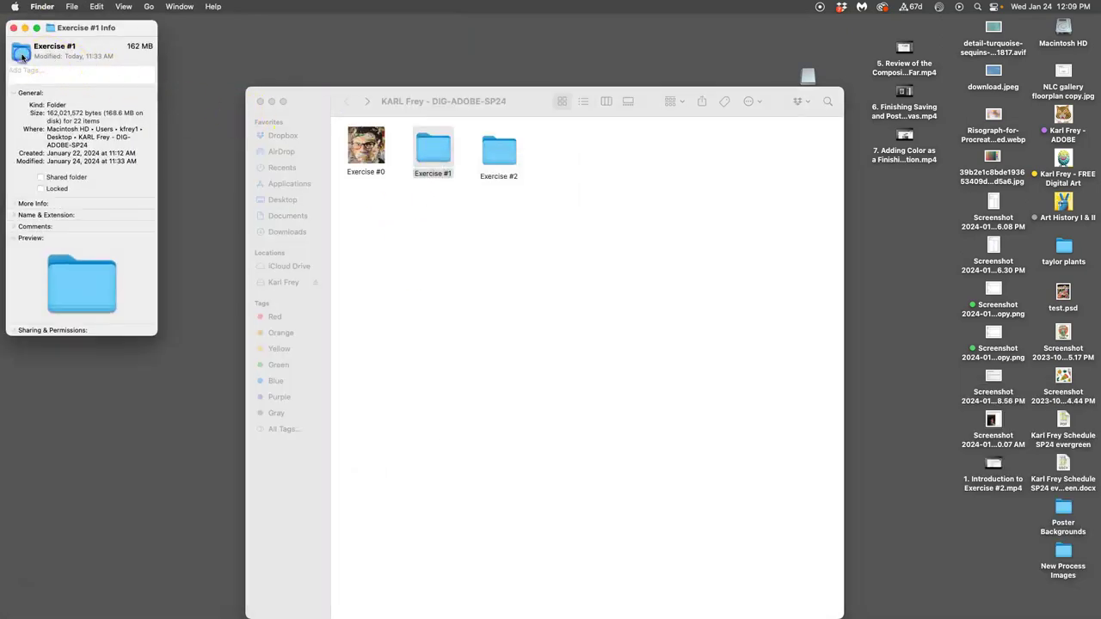
left_click(21, 54)
key("super+c")
key("super+v")
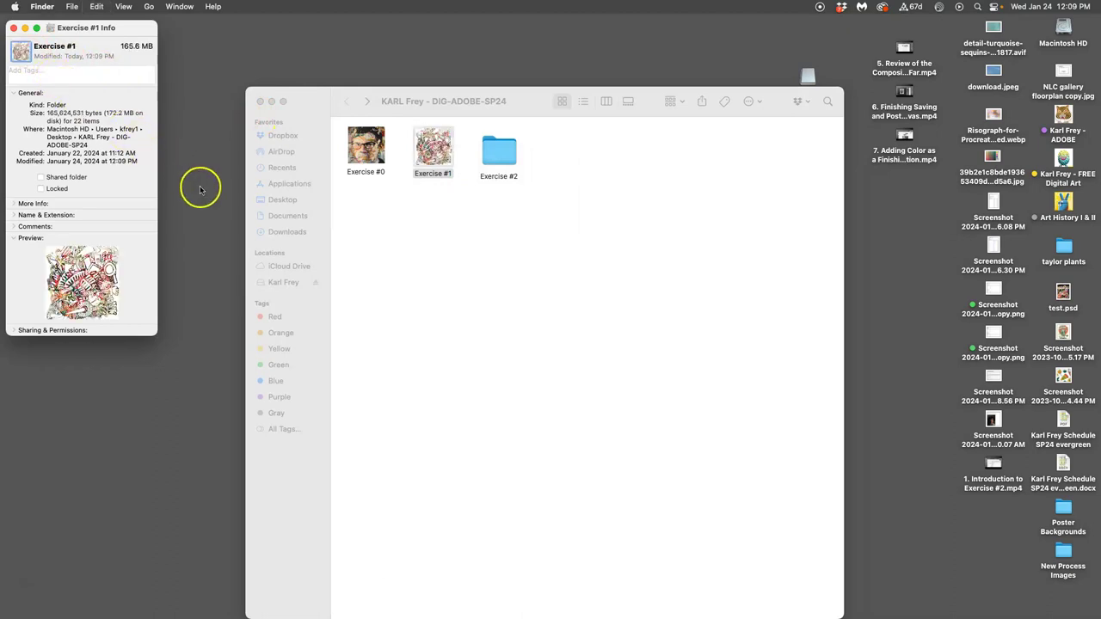
left_click(438, 219)
left_click(496, 155)
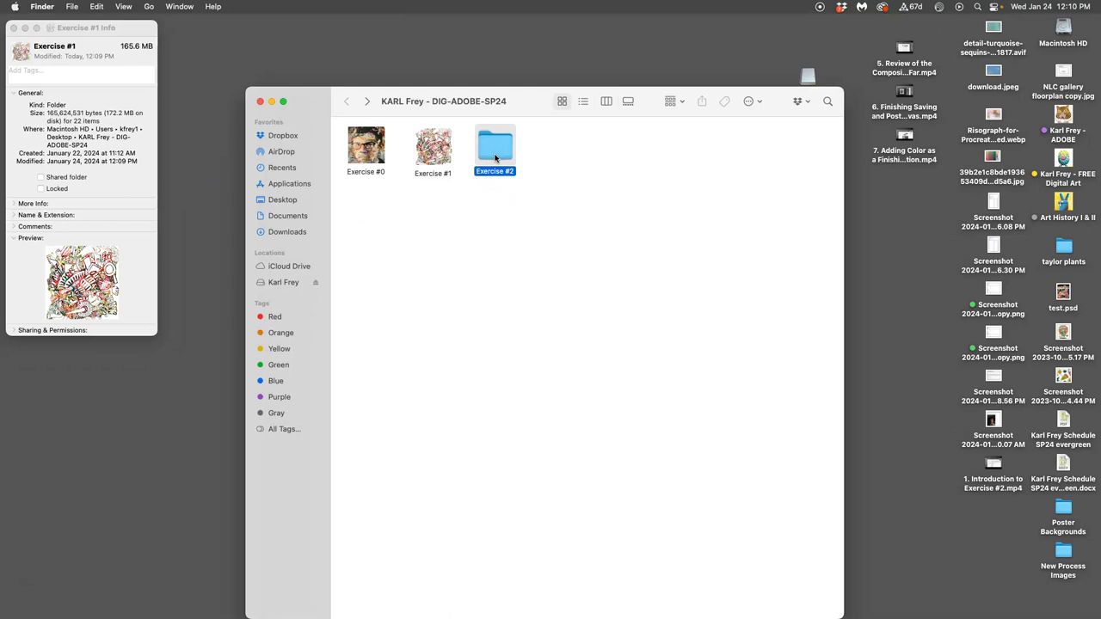
Select and copy the party-hat emoji from the screenshot in Exercise #2.
double_click(498, 153)
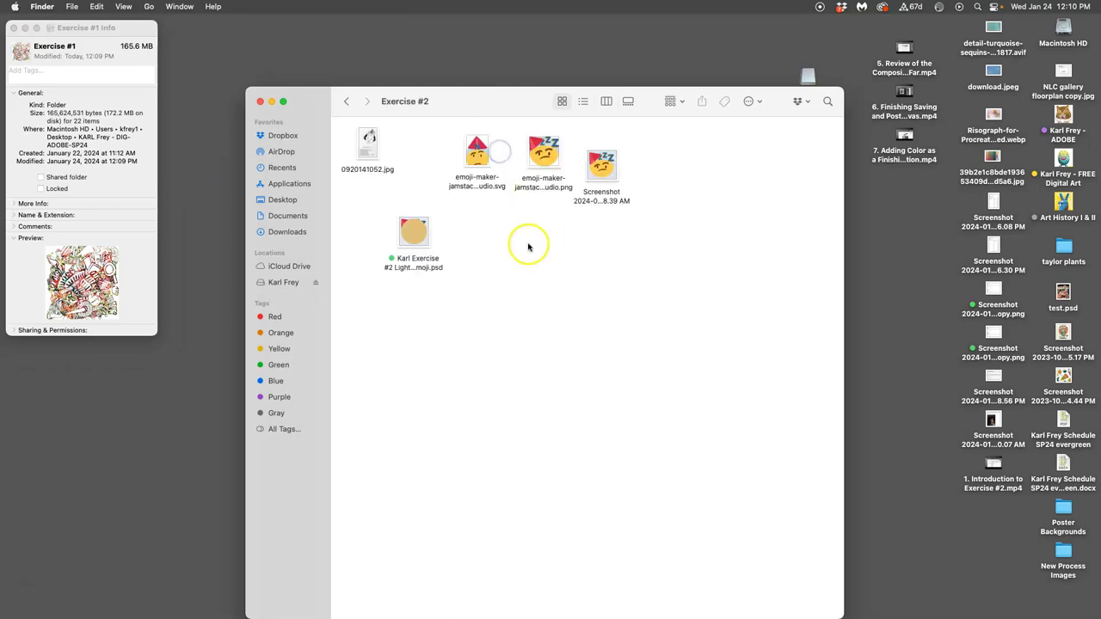
left_click(602, 172)
double_click(602, 172)
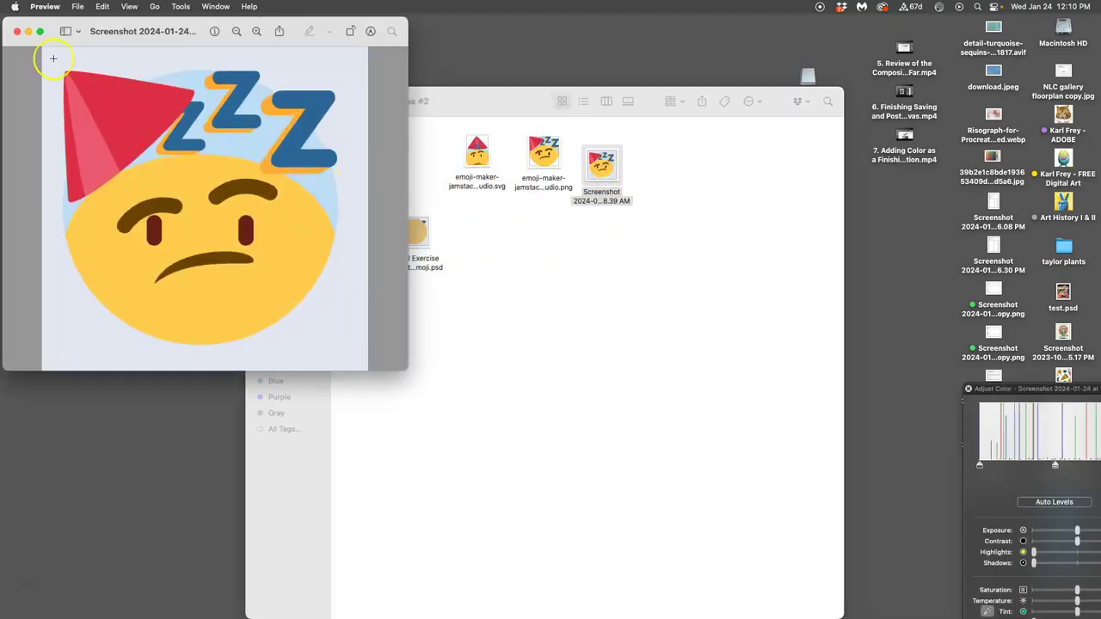
left_click_drag(48, 55, 354, 361)
left_click_drag(356, 362, 356, 362)
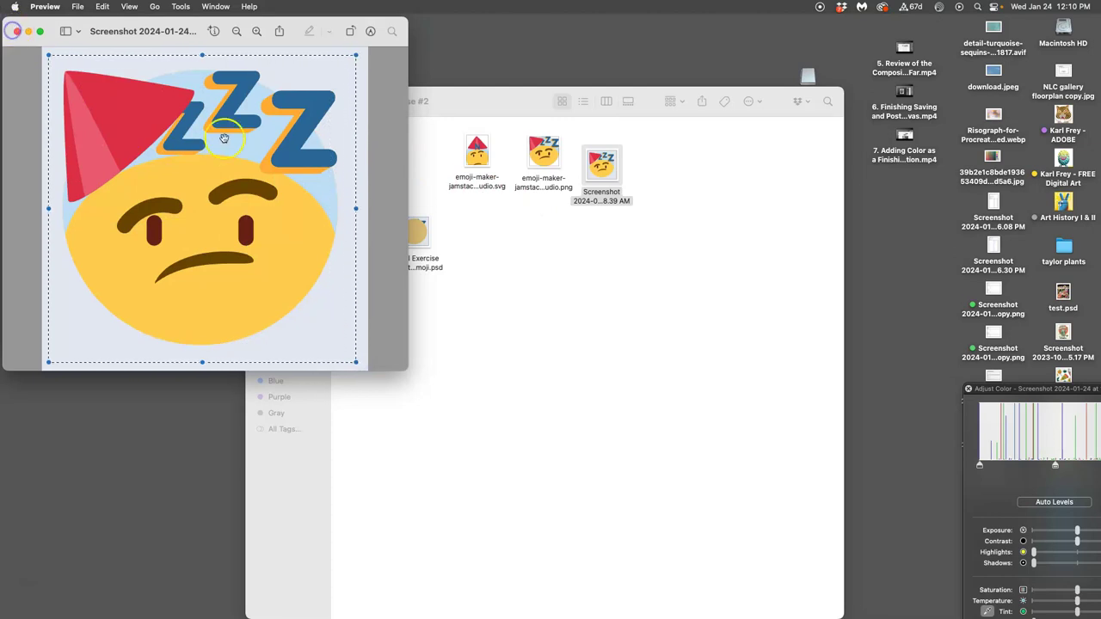
left_click(15, 31)
Paste the emoji as Exercise #2's icon, then close both Info panels.
left_click(349, 110)
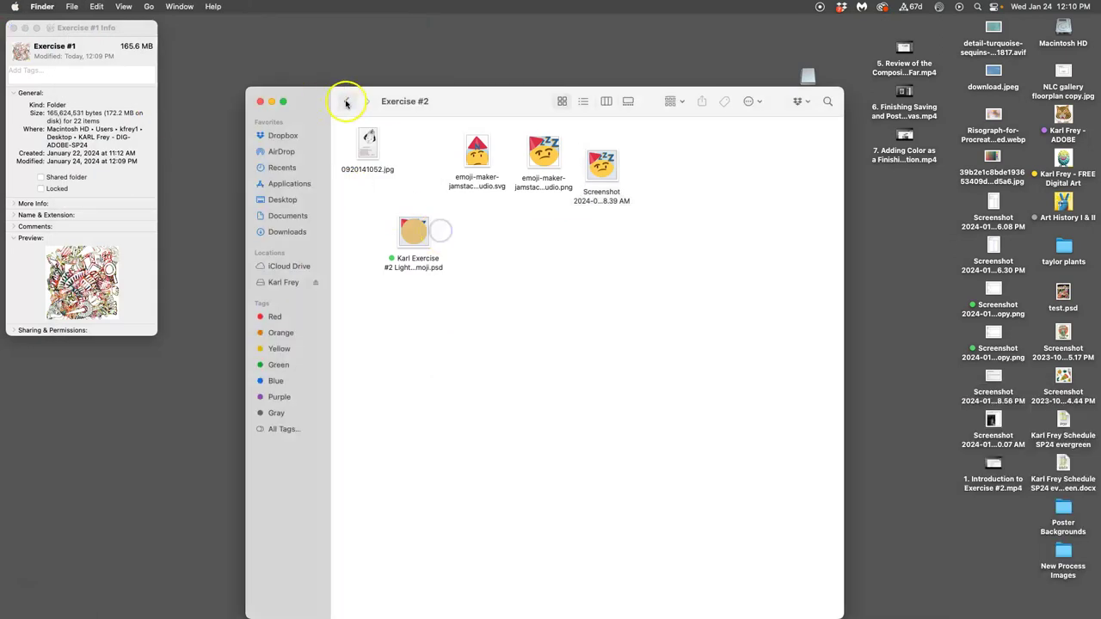
left_click(346, 102)
right_click(498, 153)
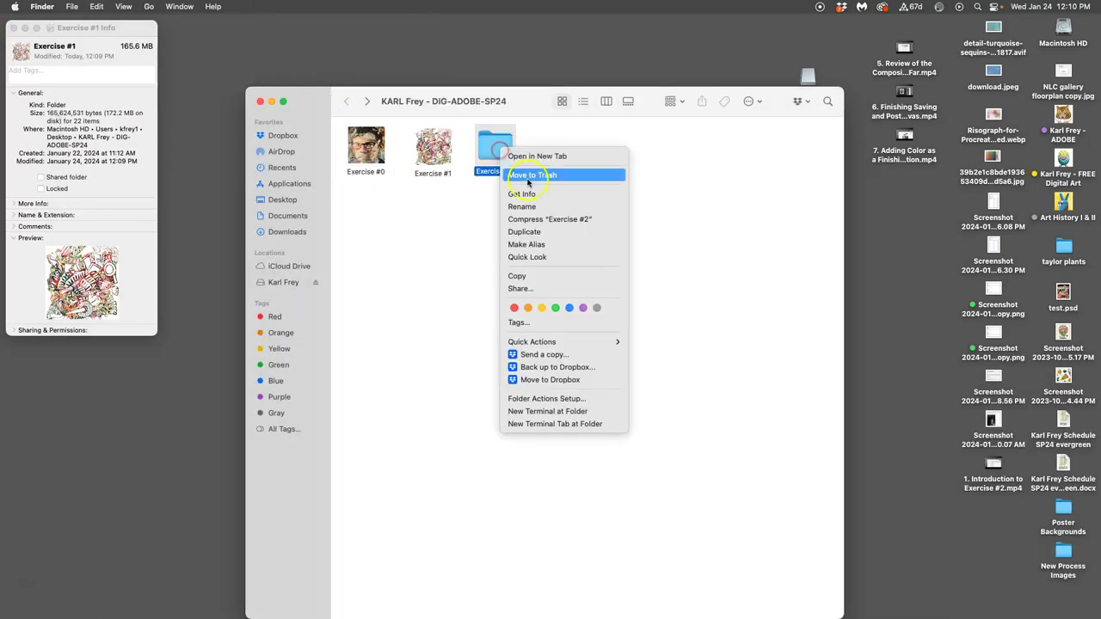
left_click(526, 193)
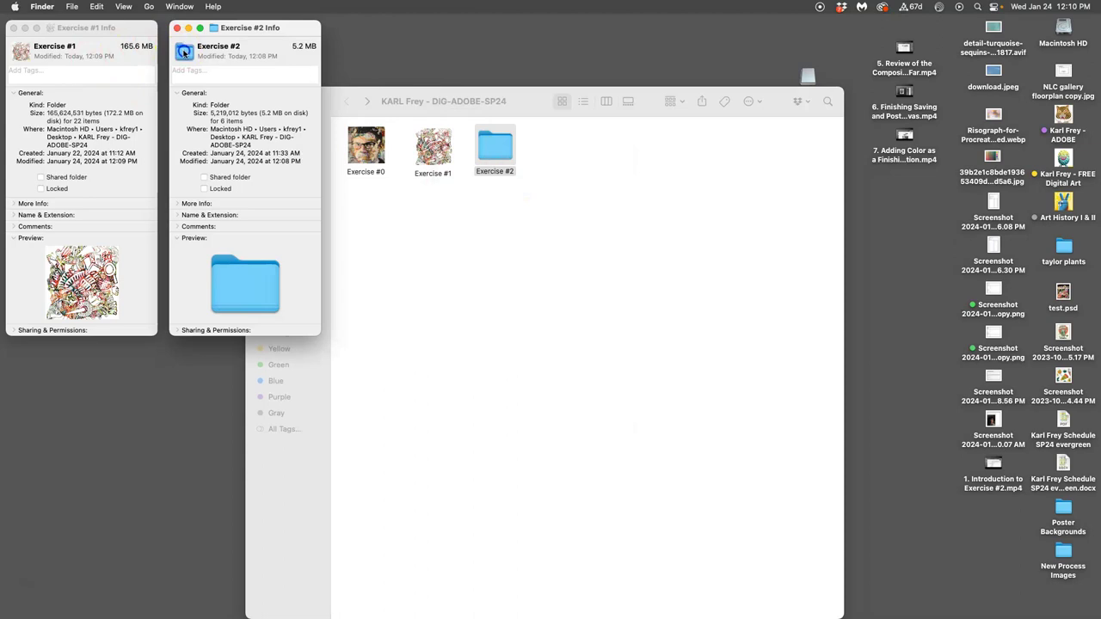
key("super+v")
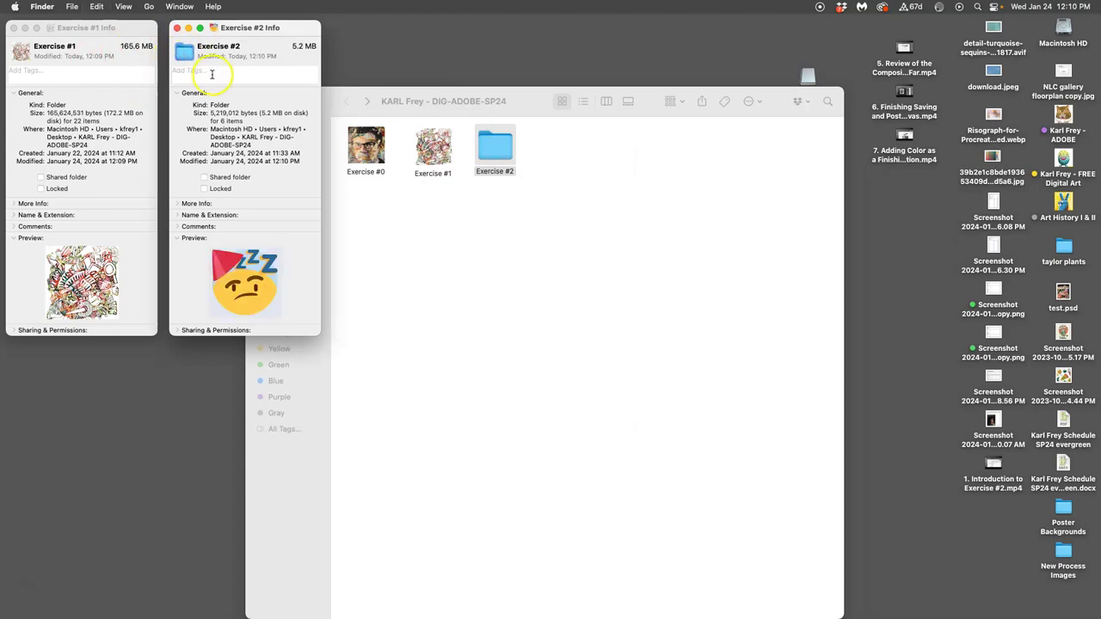
left_click(12, 28)
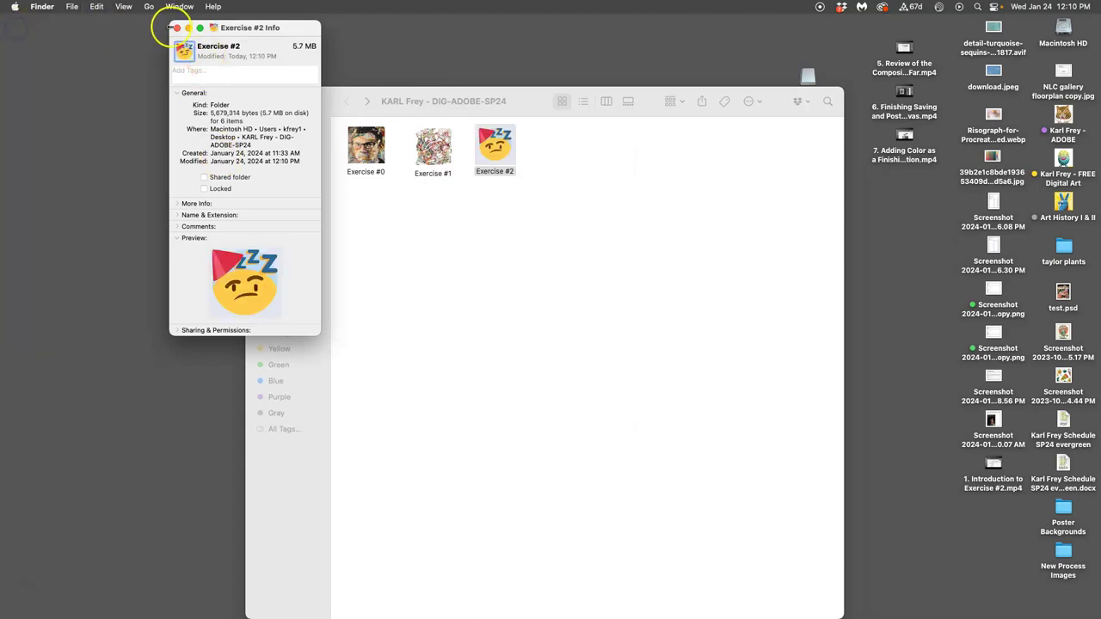
left_click(177, 27)
left_click(384, 189)
Tag Exercise #2 yellow, and Exercise #1 and Exercise #0 green.
left_click(432, 146)
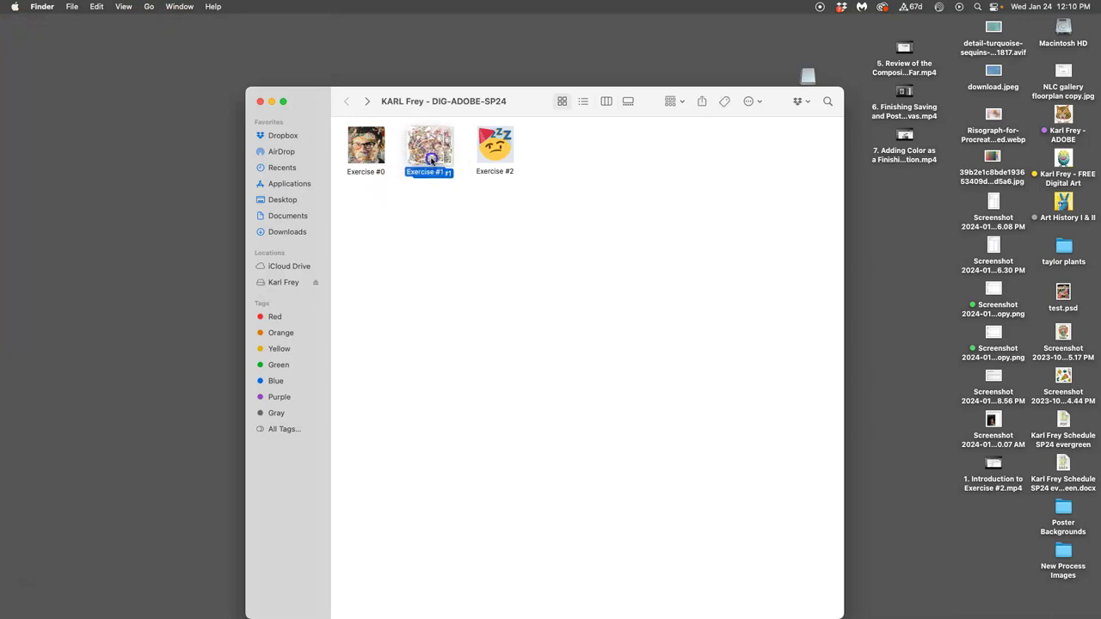
left_click_drag(433, 146, 488, 153)
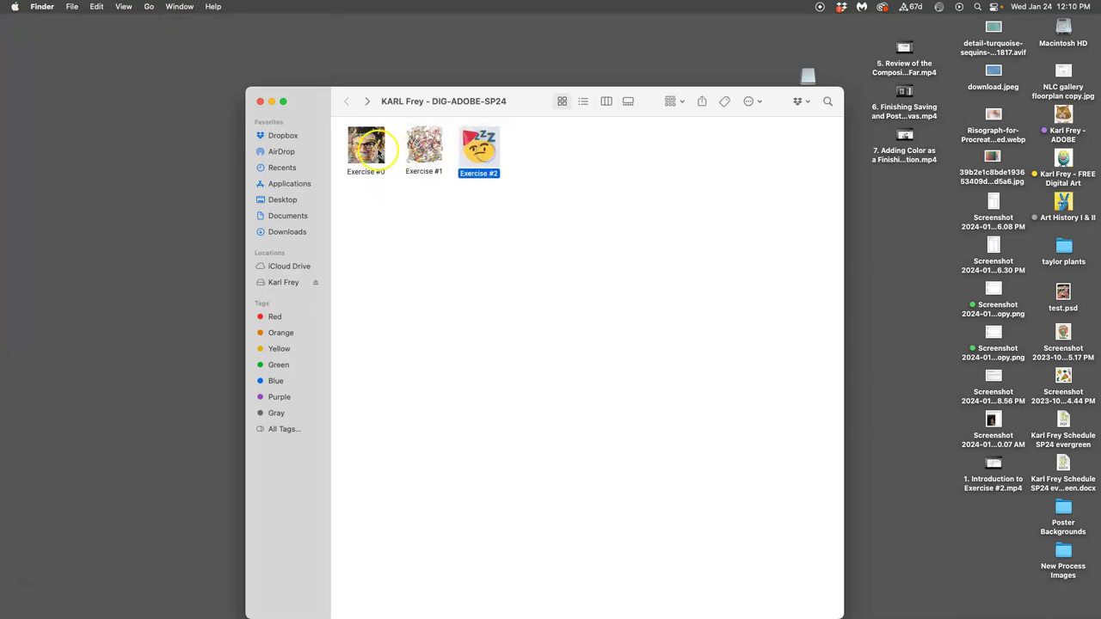
double_click(482, 153)
left_click(346, 103)
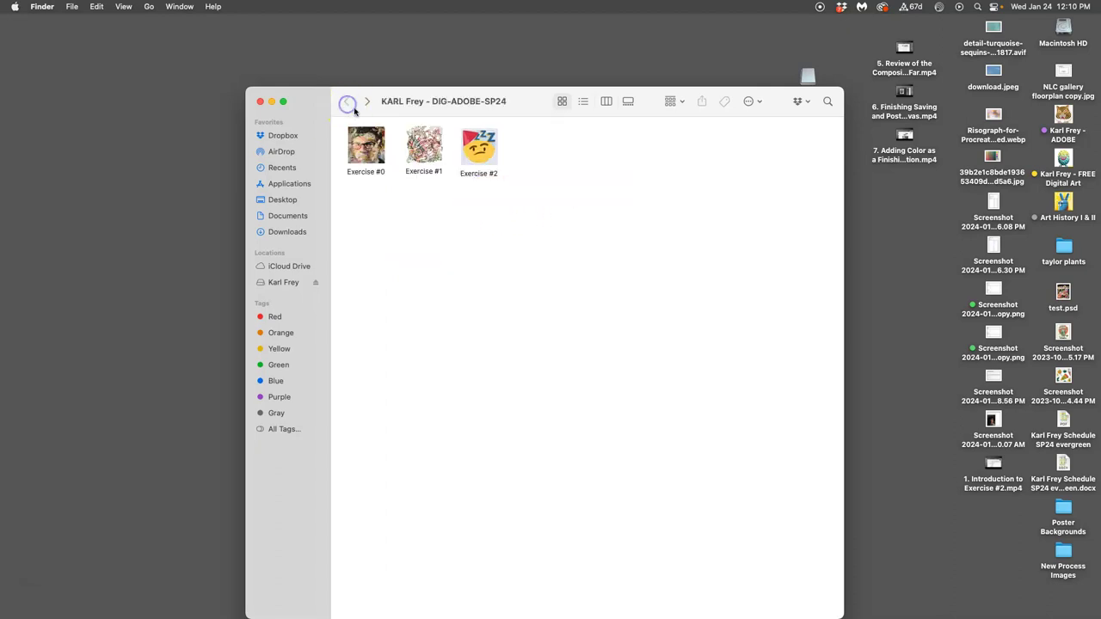
right_click(490, 155)
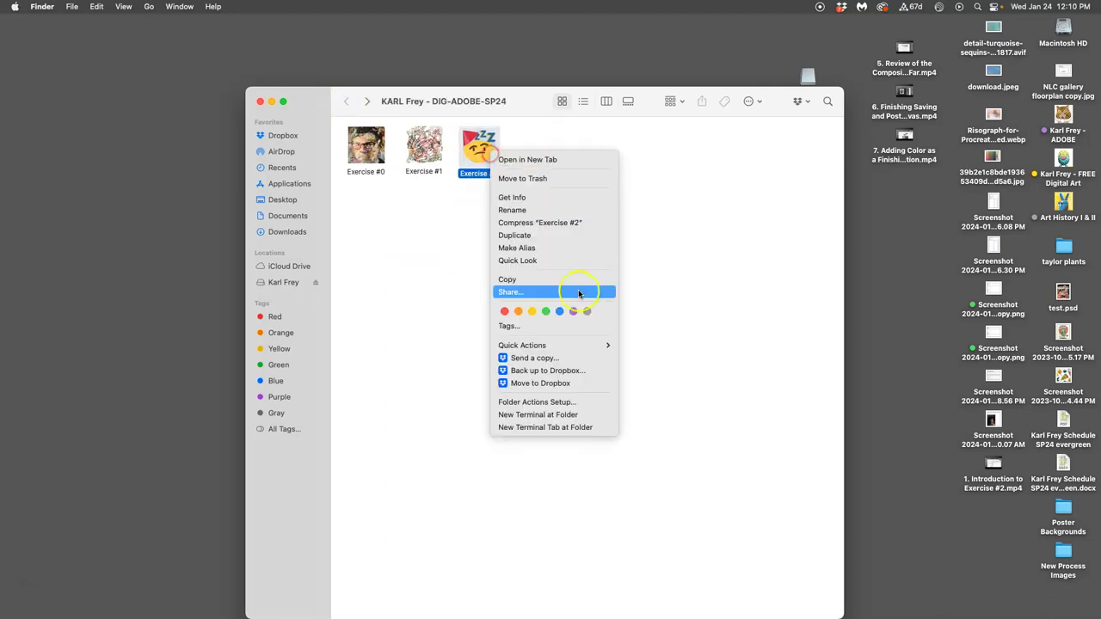
left_click(534, 311)
right_click(424, 152)
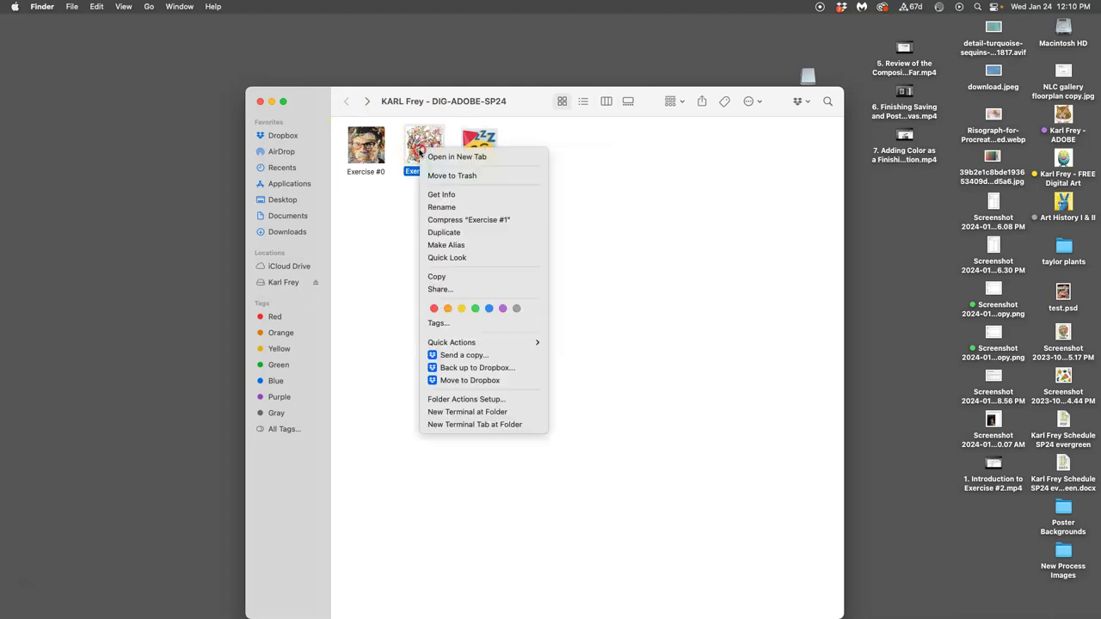
left_click(475, 308)
right_click(366, 152)
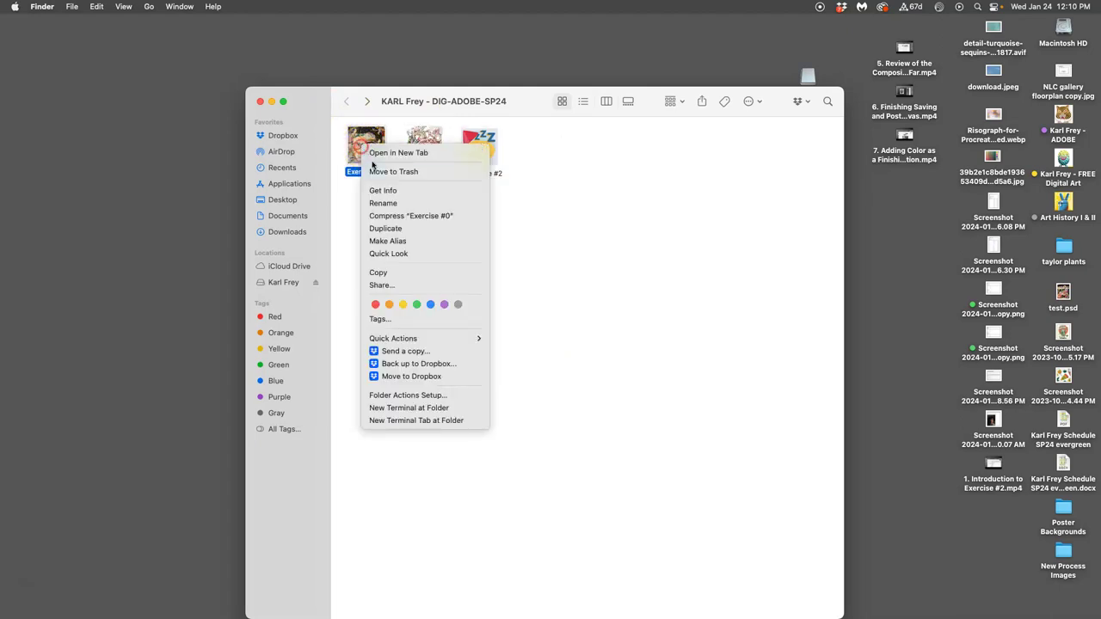
left_click(416, 304)
Close the class folder window, leaving only the desktop.
left_click(533, 215)
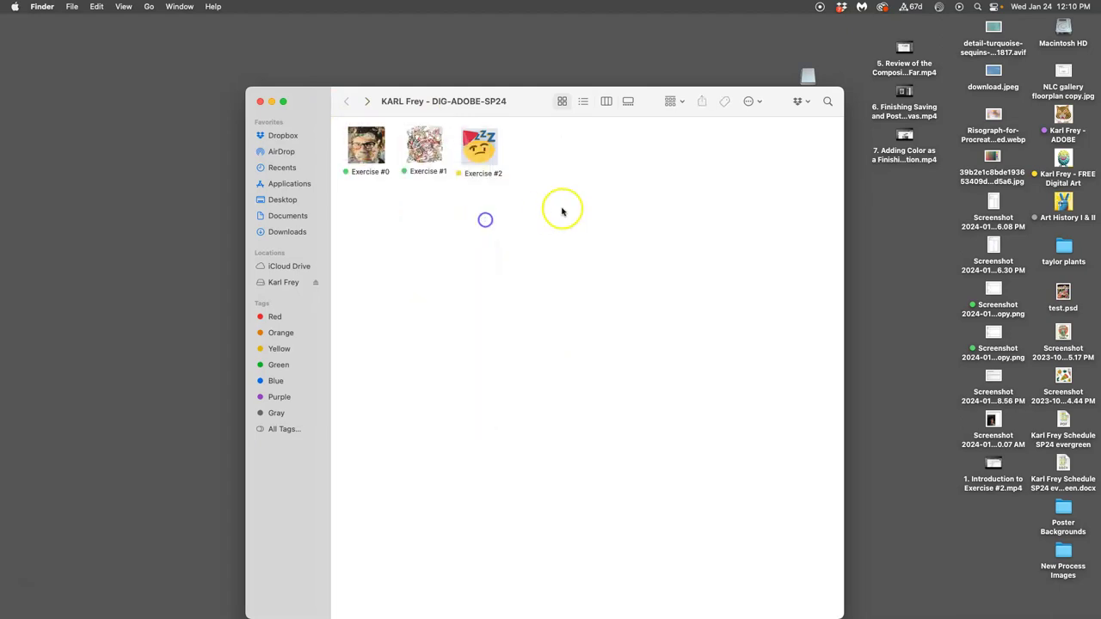
left_click(480, 157)
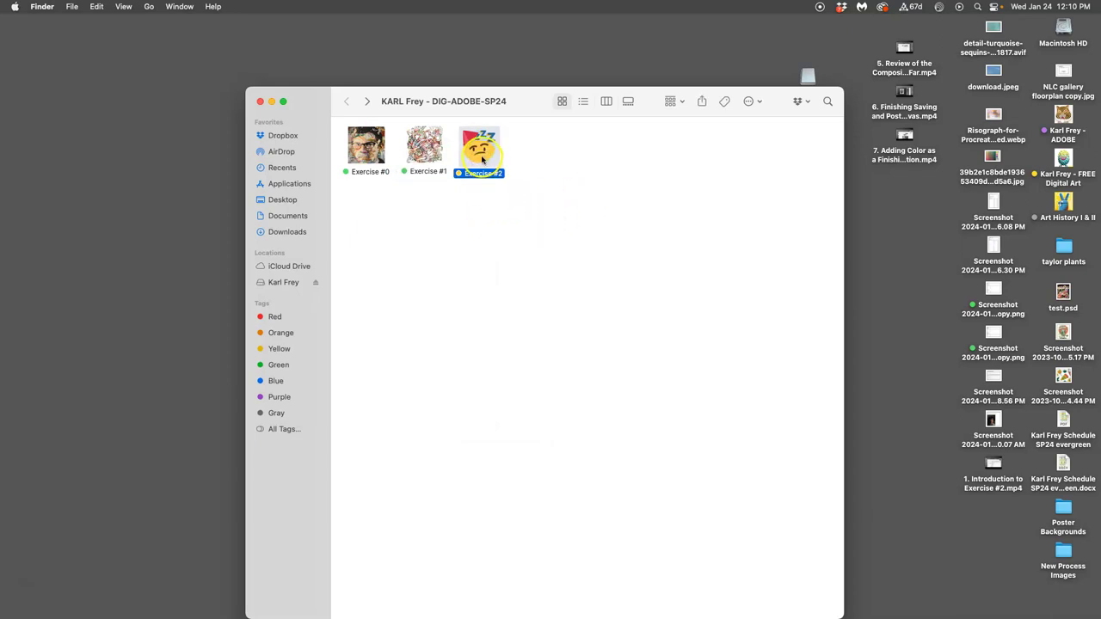
double_click(480, 157)
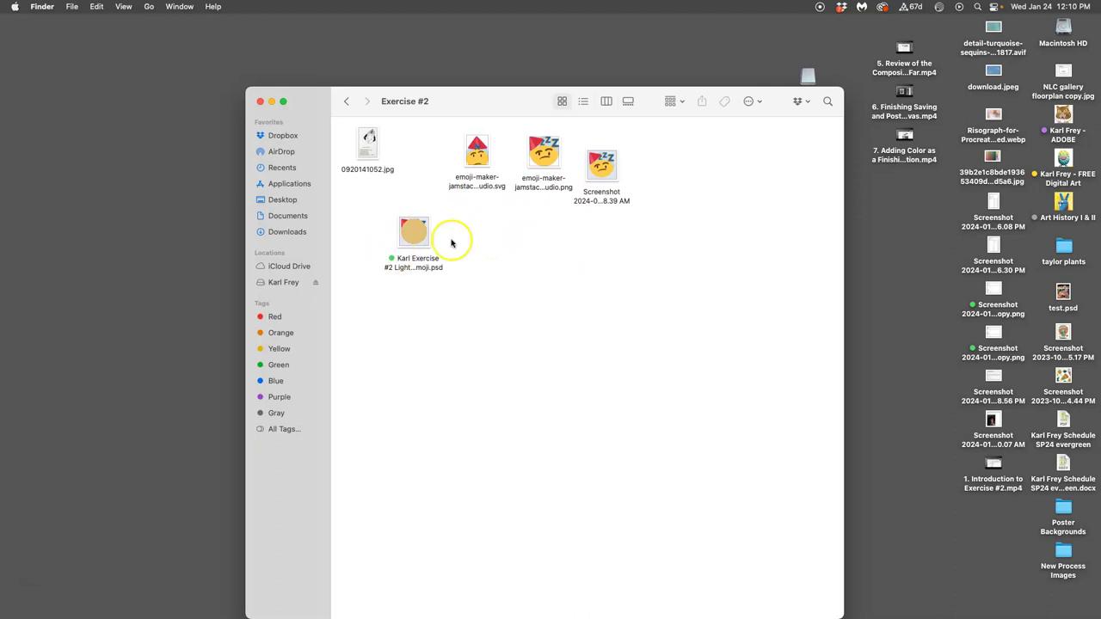
left_click(258, 102)
left_click(544, 193)
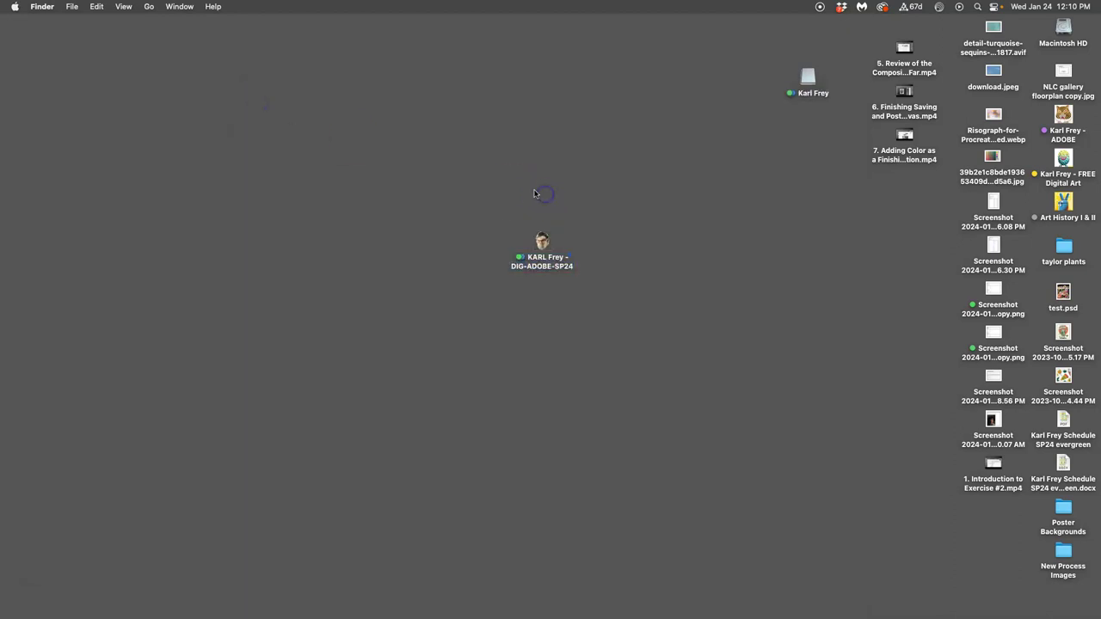